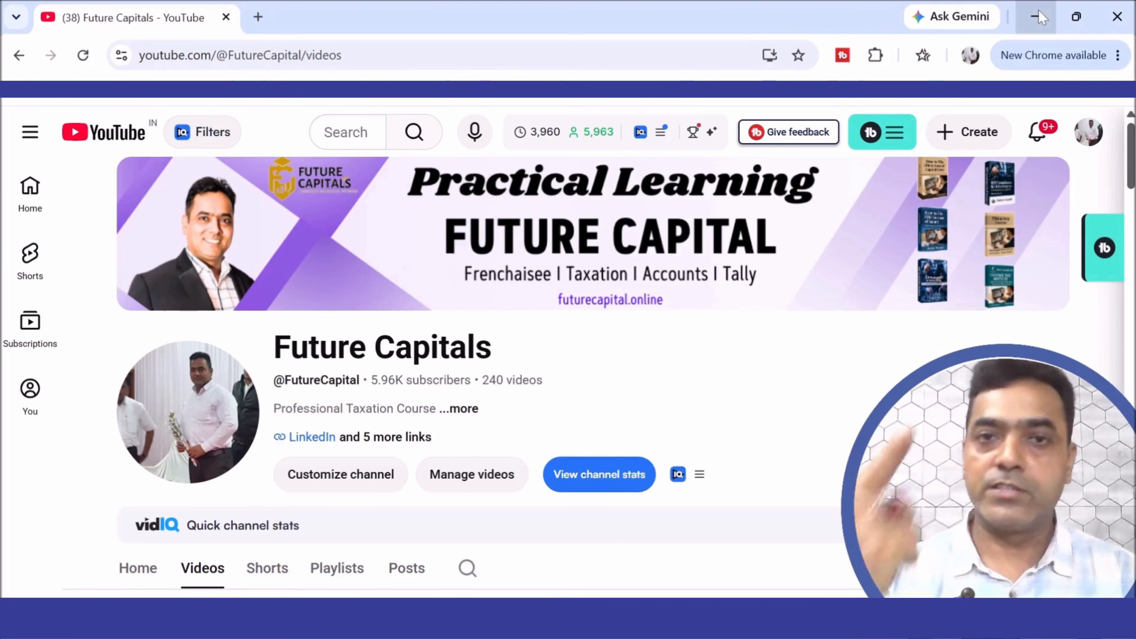
- Switch from the browser to the TDS & TCS Excel workbook and review the PAN and Name of Employee columns on the TDS Salary sheet
left_click(1036, 17)
left_click(601, 222)
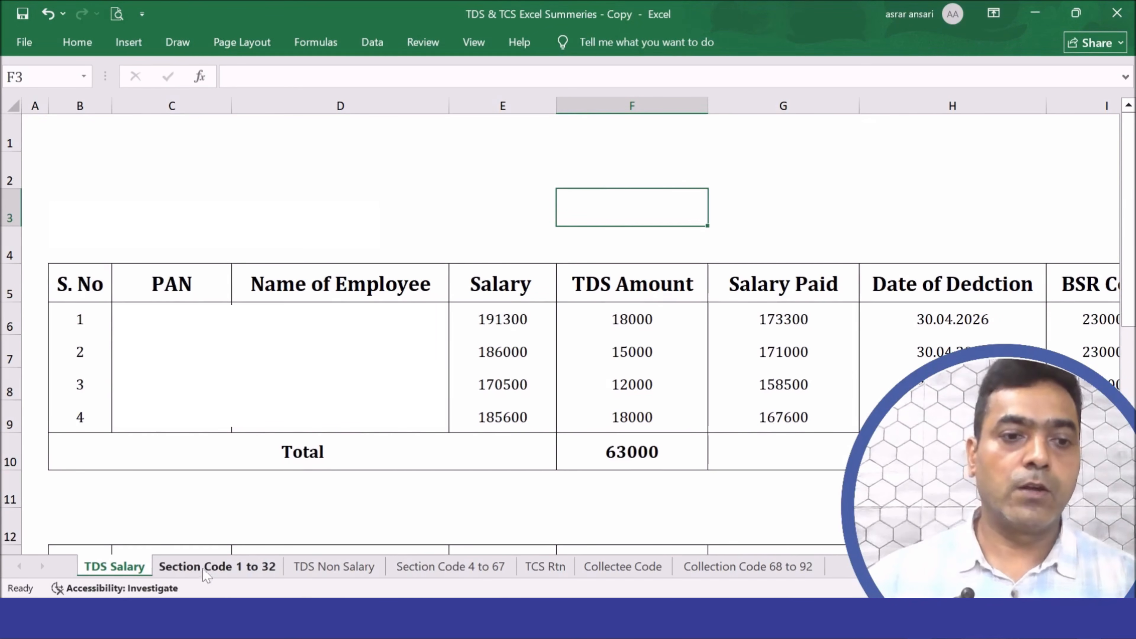
left_click_drag(165, 283, 170, 354)
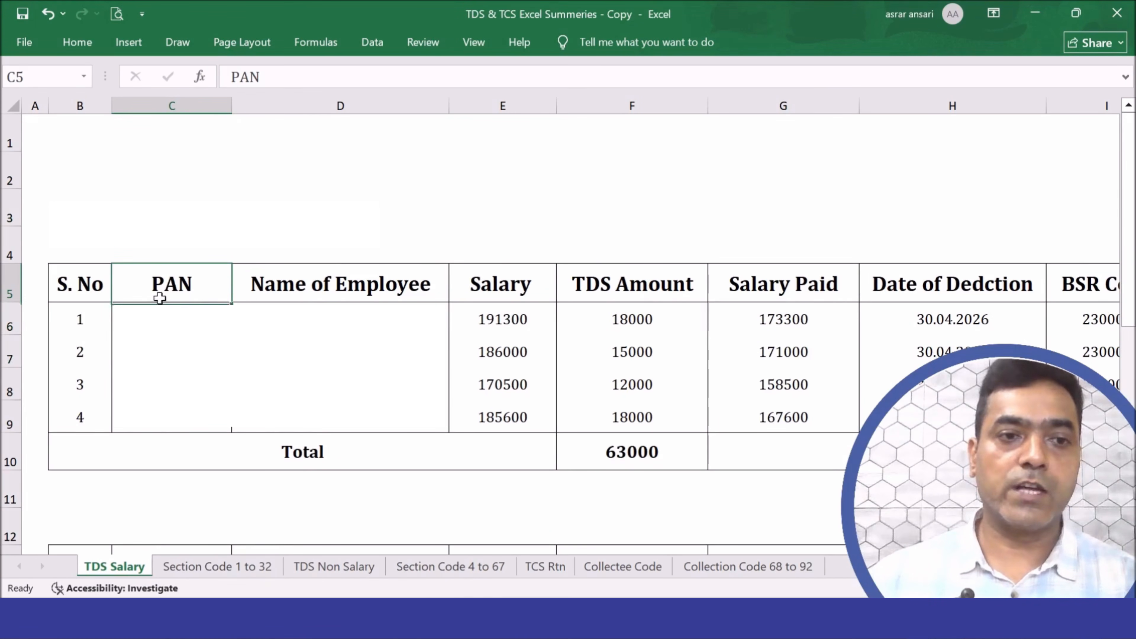
left_click_drag(158, 295, 188, 451)
left_click_drag(294, 289, 286, 417)
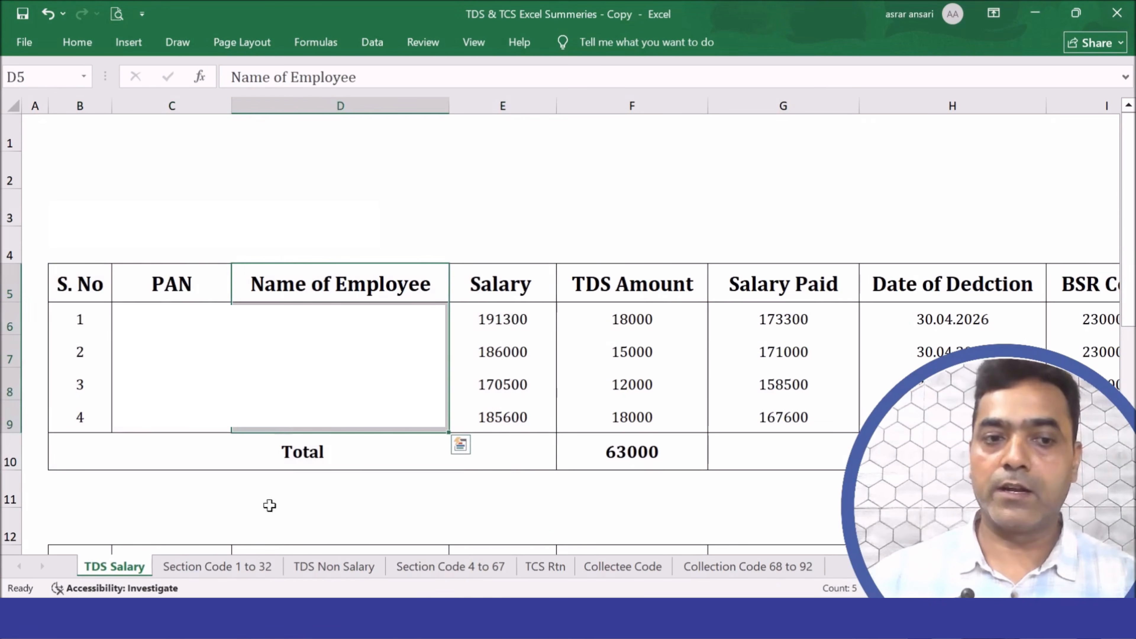
- Review the section codes, payment categories, old sections and applicability notes on the Section Code 1 to 32 sheet
left_click(213, 566)
left_click_drag(392, 255, 185, 366)
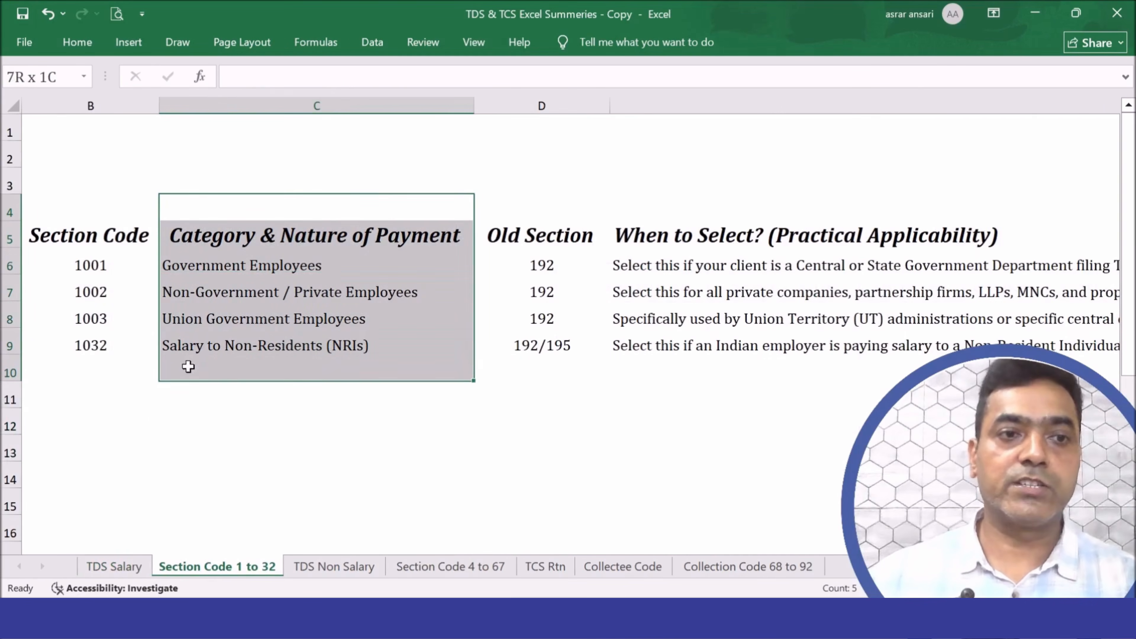
left_click_drag(106, 228, 107, 266)
left_click(353, 259)
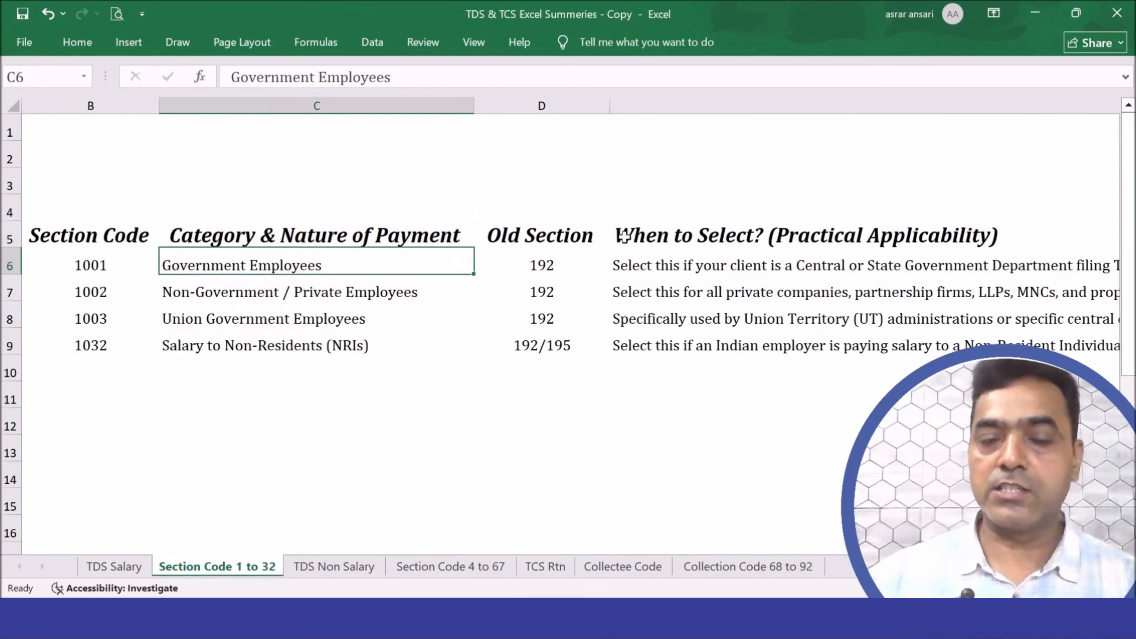
left_click_drag(573, 239, 581, 393)
left_click_drag(715, 228, 674, 343)
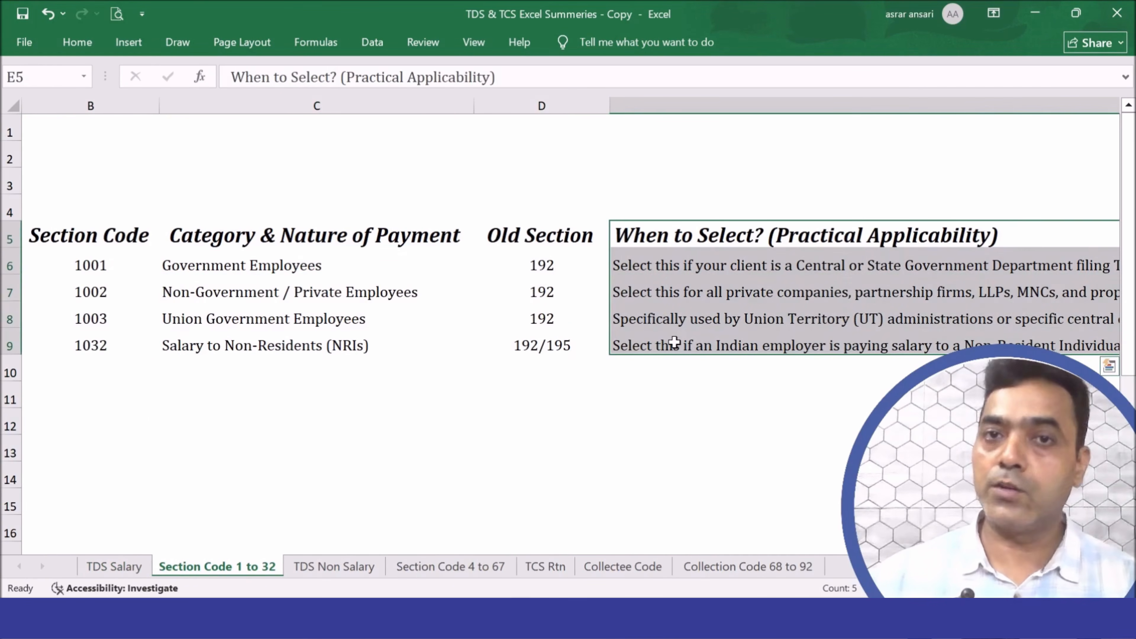
- Look across the deductee table on the TDS Non Salary sheet
left_click(328, 568)
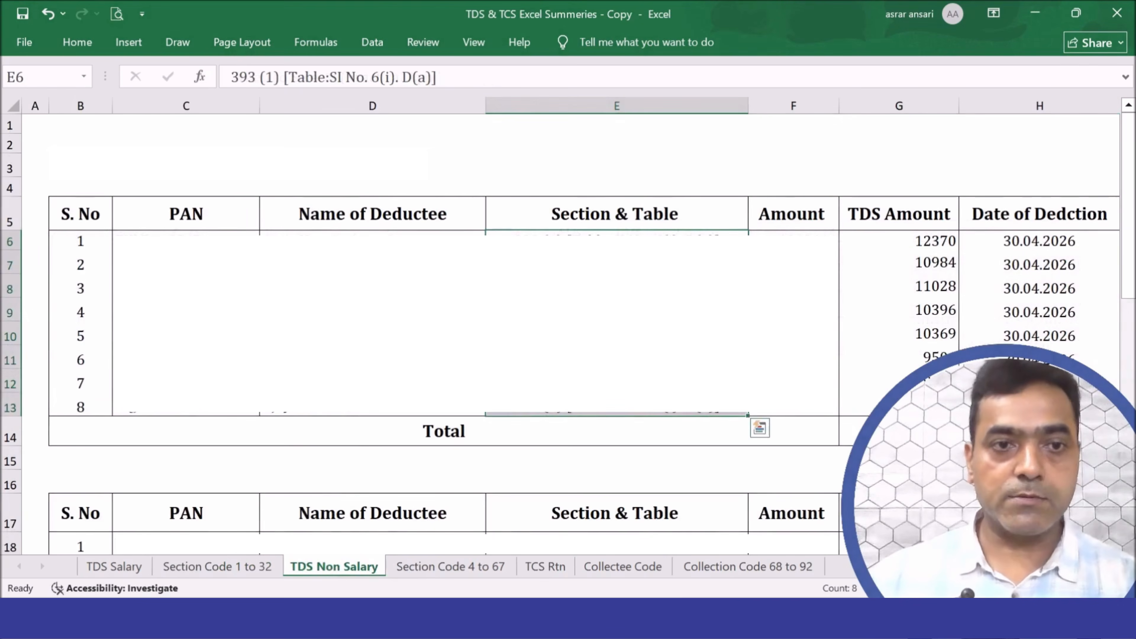
left_click(186, 334)
scroll(914, 332, "right", 3)
scroll(915, 333, "left", 3)
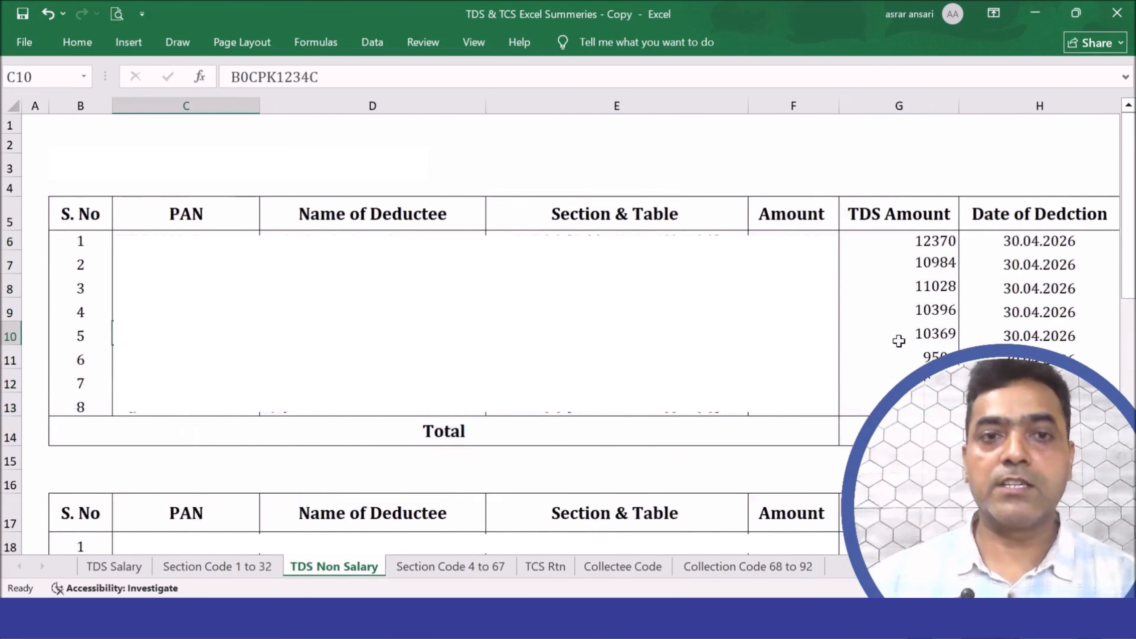
- Review the section codes and nature-of-payment descriptions on the Section Code 4 to 67 sheet
left_click(434, 567)
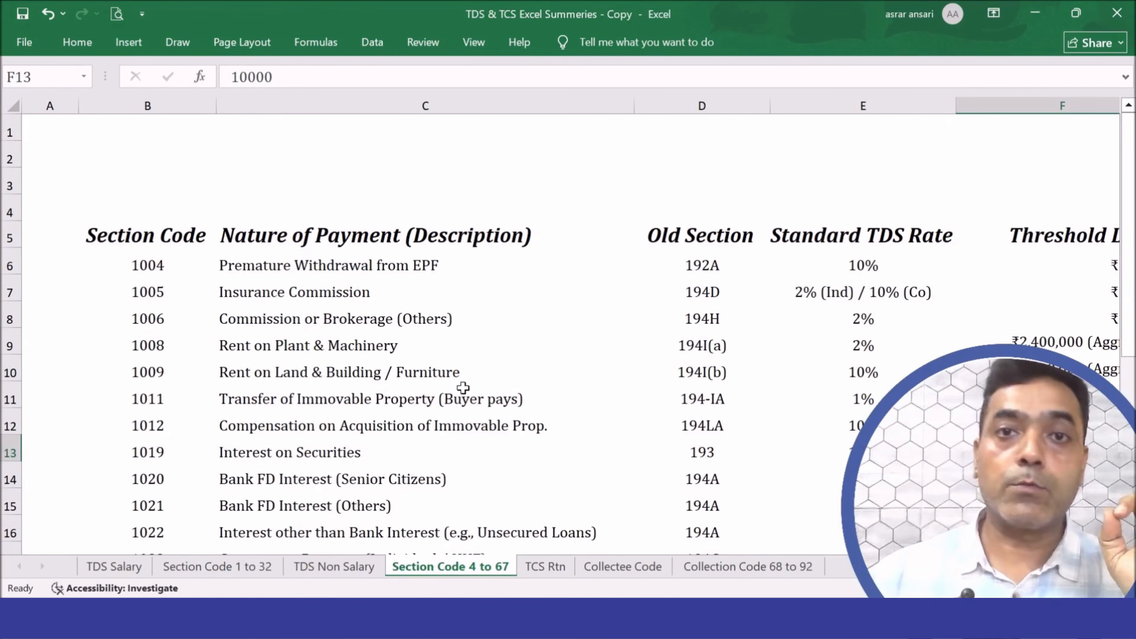
scroll(465, 383, "down", 1)
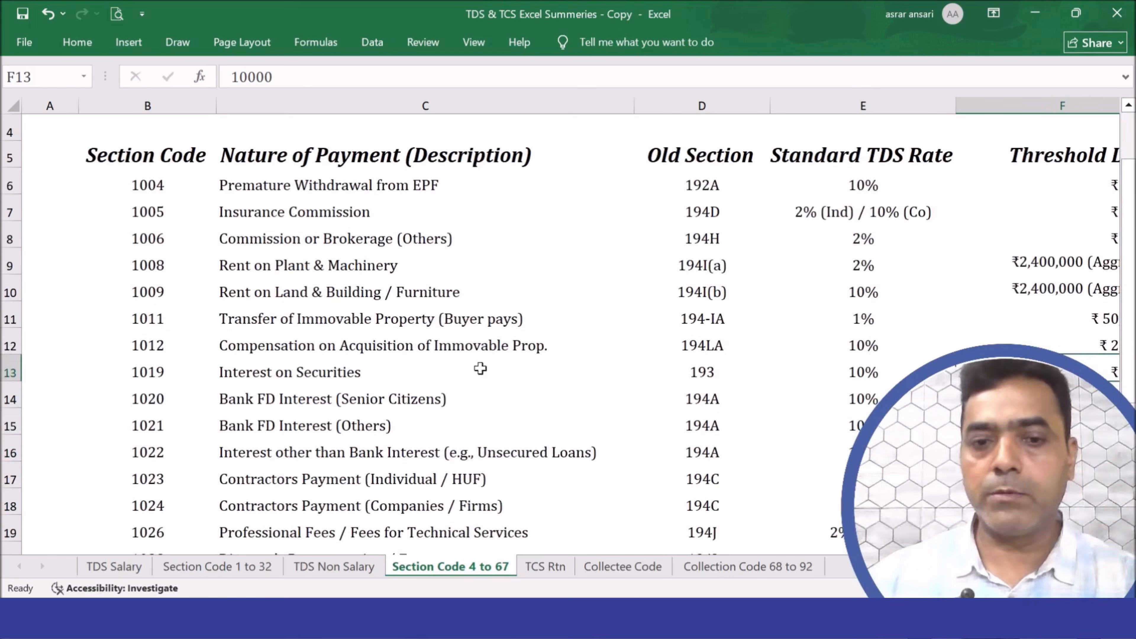
left_click(529, 256)
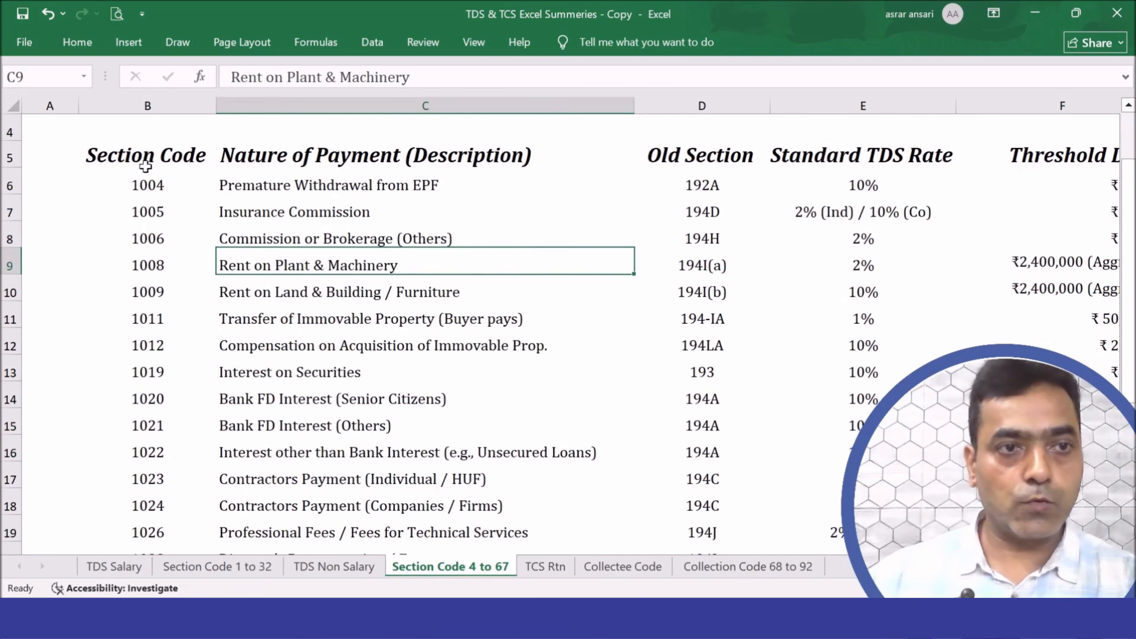
left_click_drag(145, 166, 149, 553)
left_click_drag(259, 151, 447, 452)
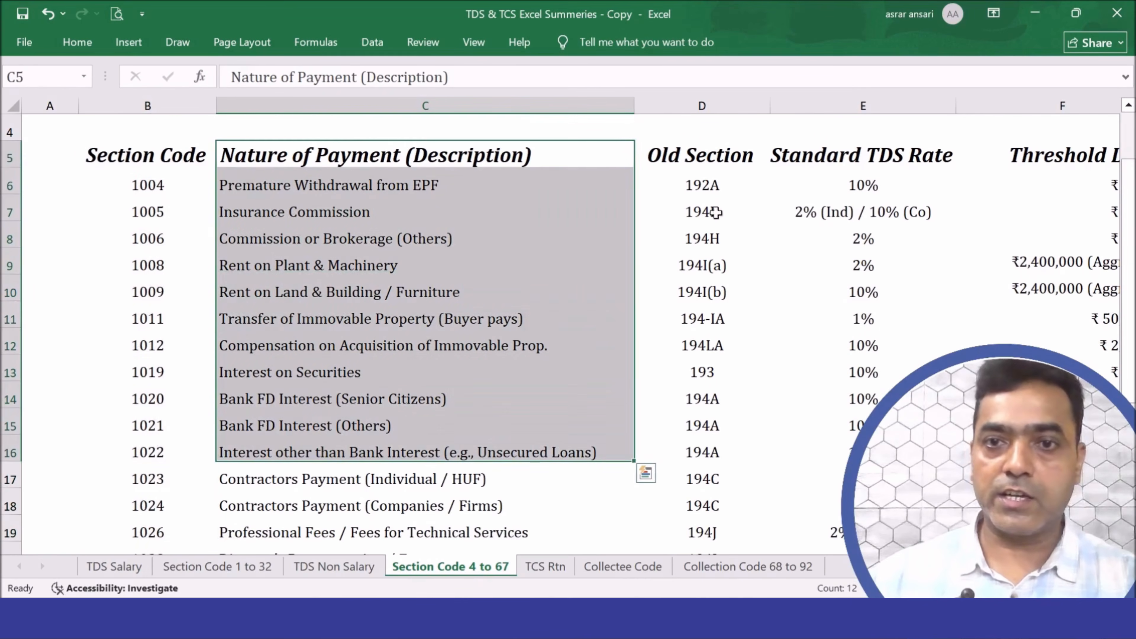
scroll(693, 197, "down", 1)
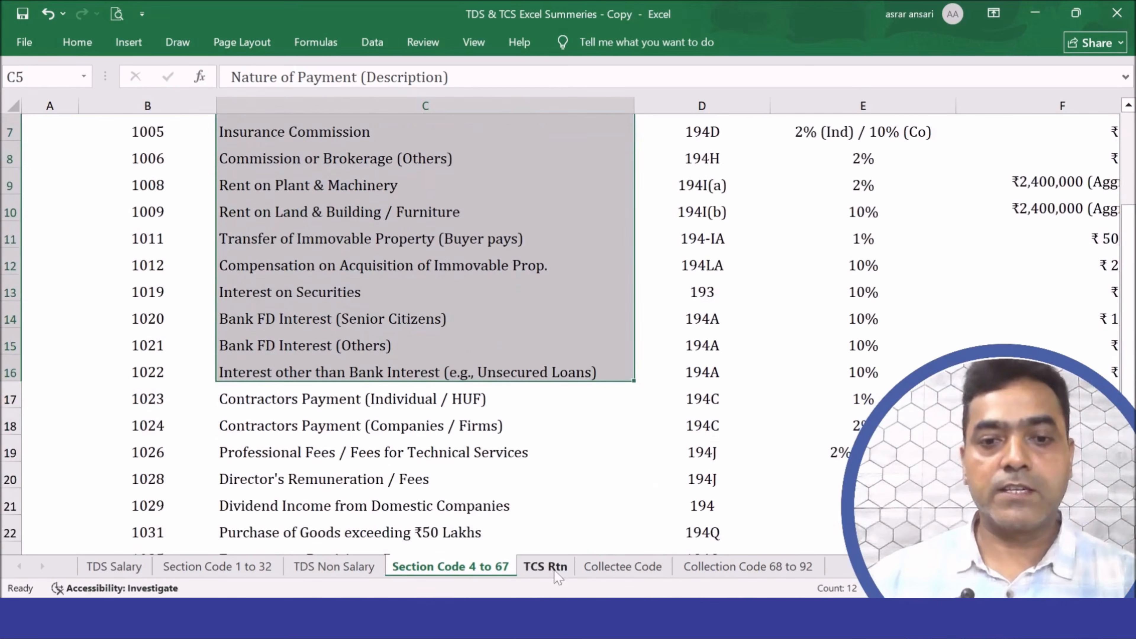
- Review the first table on the TCS Rtn sheet and the code list on the Collectee Code sheet
left_click(545, 566)
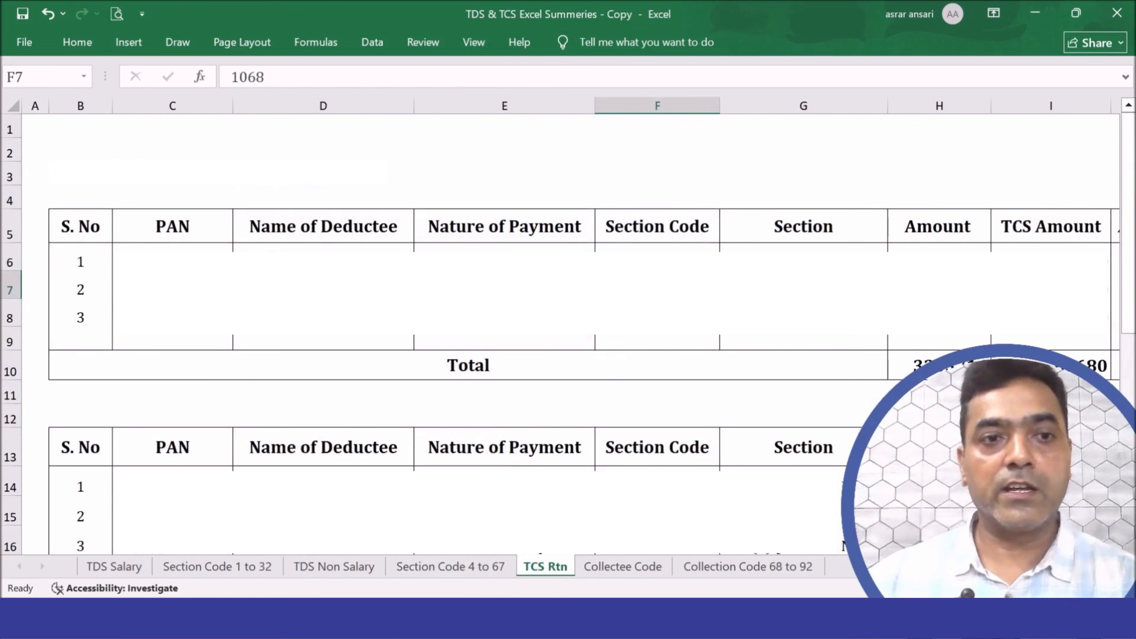
left_click_drag(180, 231, 984, 342)
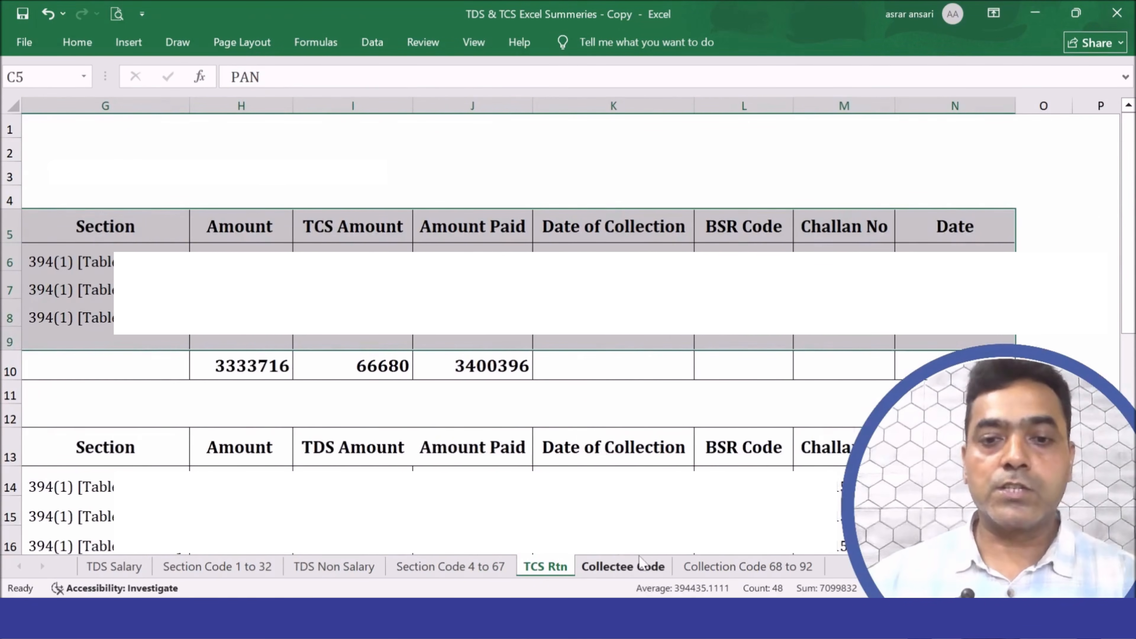
left_click(637, 566)
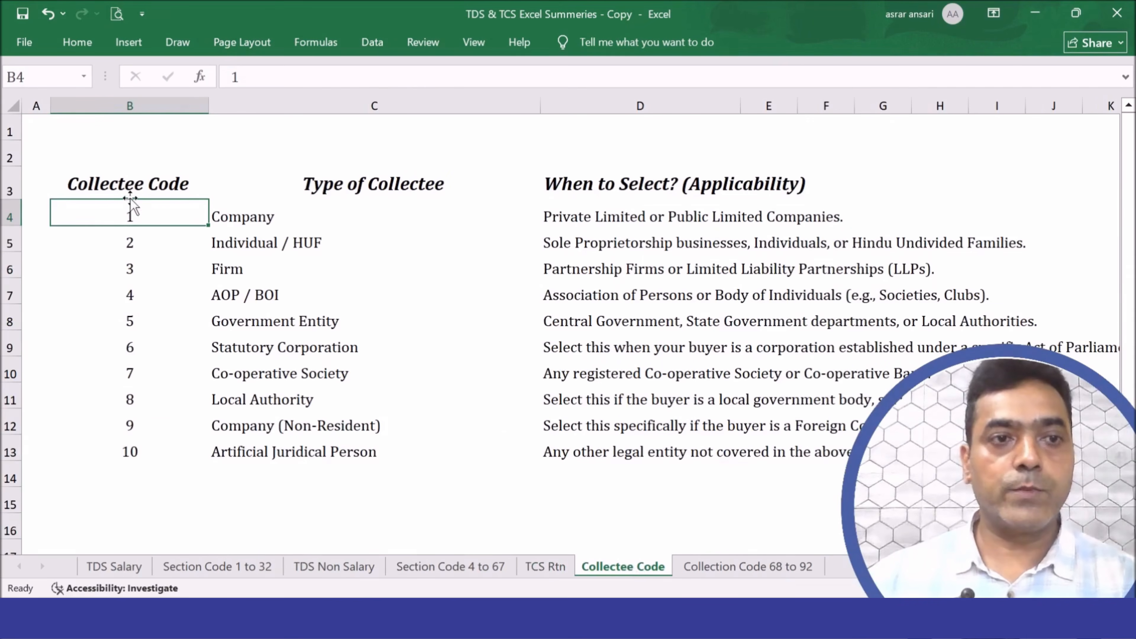
left_click_drag(130, 202, 116, 494)
key("ctrl+z")
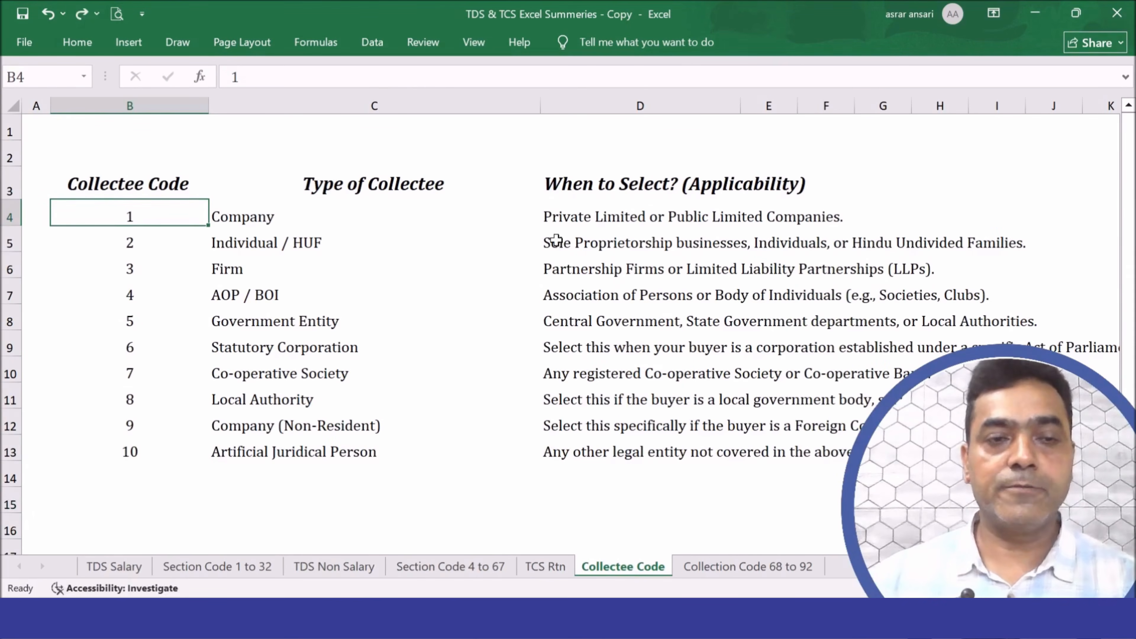
- Review the codes on the Collection Code 68 to 92 sheet, then return to the TDS Salary sheet
left_click(760, 566)
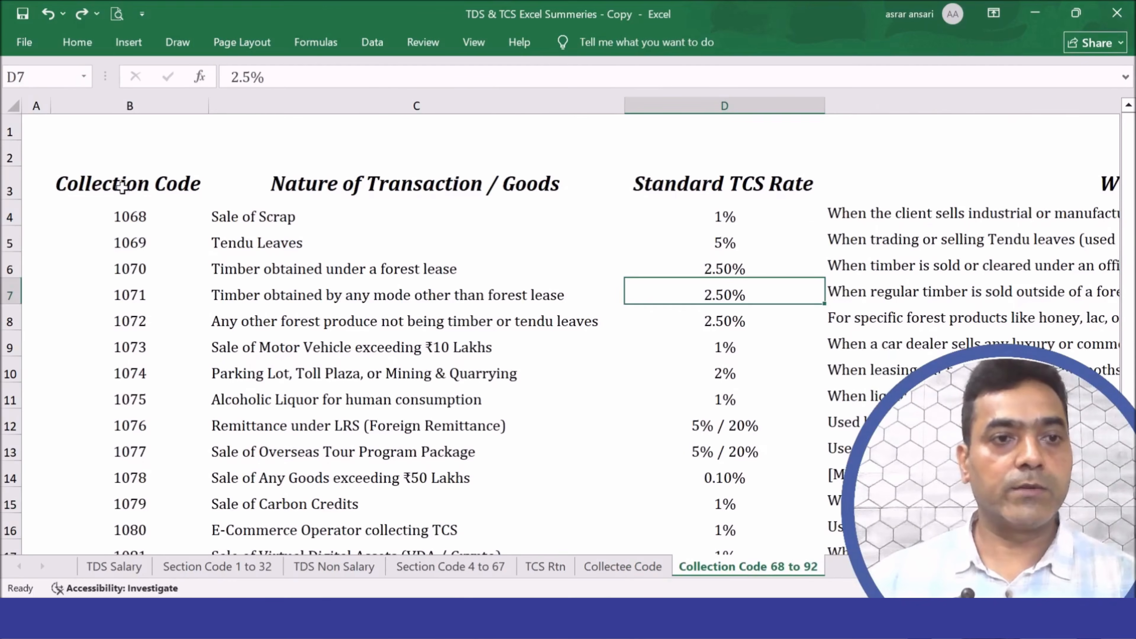
left_click_drag(121, 186, 114, 587)
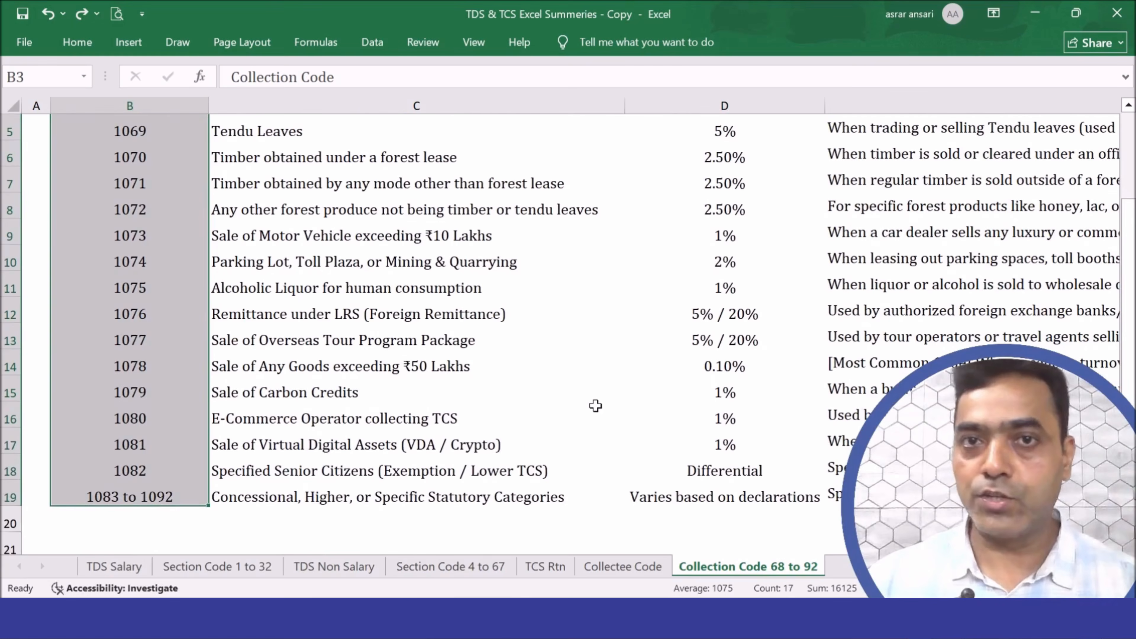
key("ctrl+Page_Up")
key("ctrl+Page_Up")
key("ctrl+Page_Up")
key("ctrl+Page_Up")
key("ctrl+Page_Up")
key("ctrl+Page_Up")
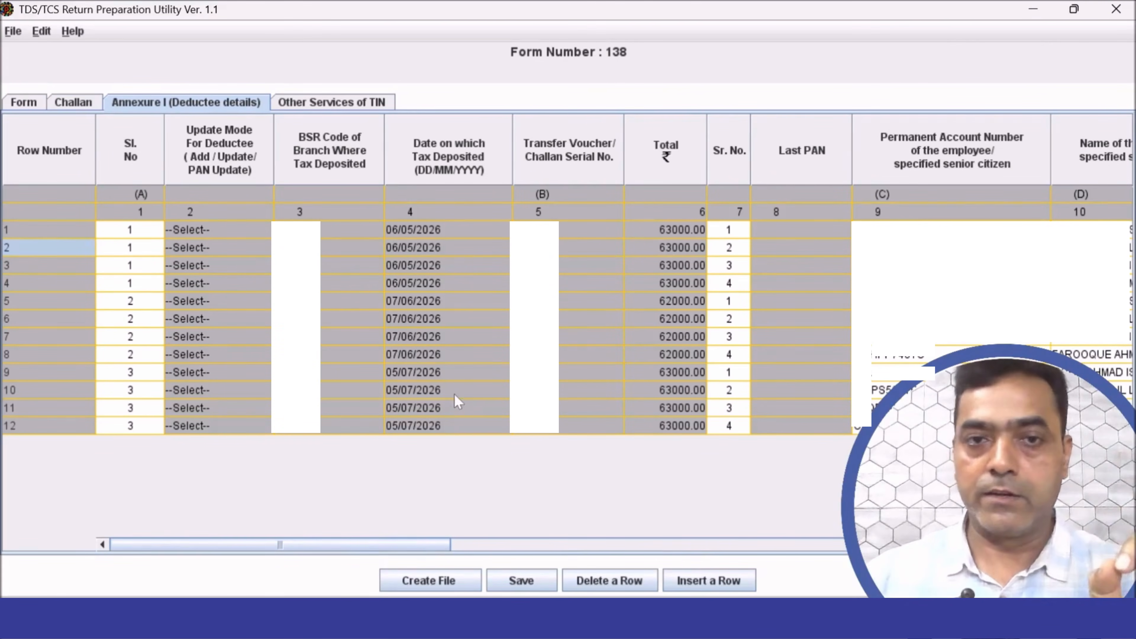
- In the TDS/TCS Return Preparation Utility, look across the deductee columns of Form 138's Annexure I
left_click_drag(393, 545, 1060, 545)
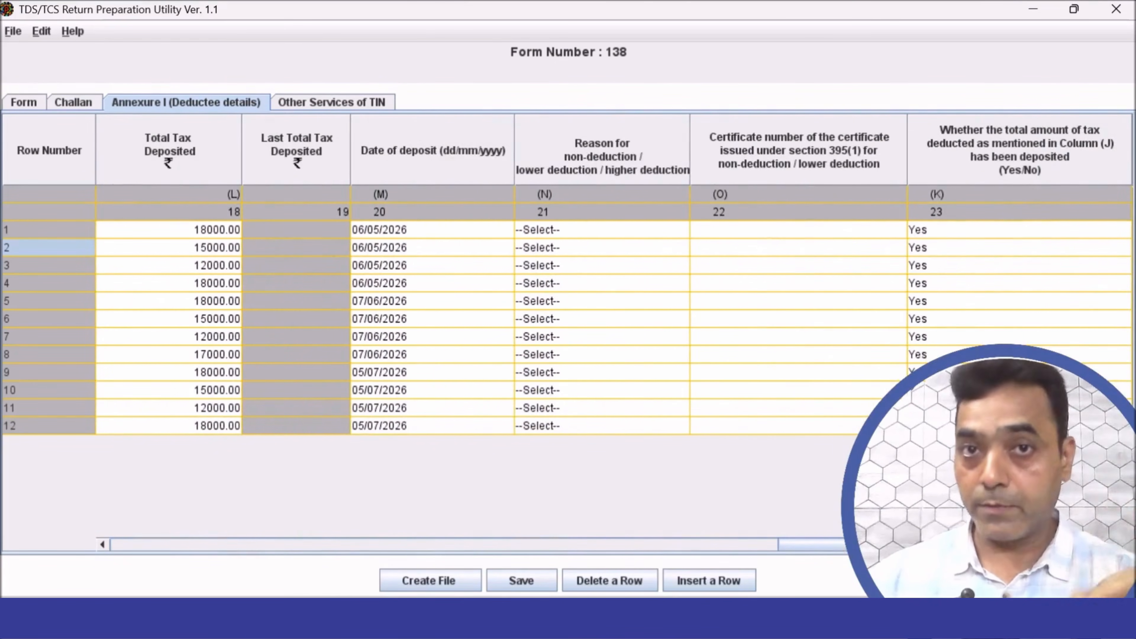
left_click_drag(961, 545, 307, 530)
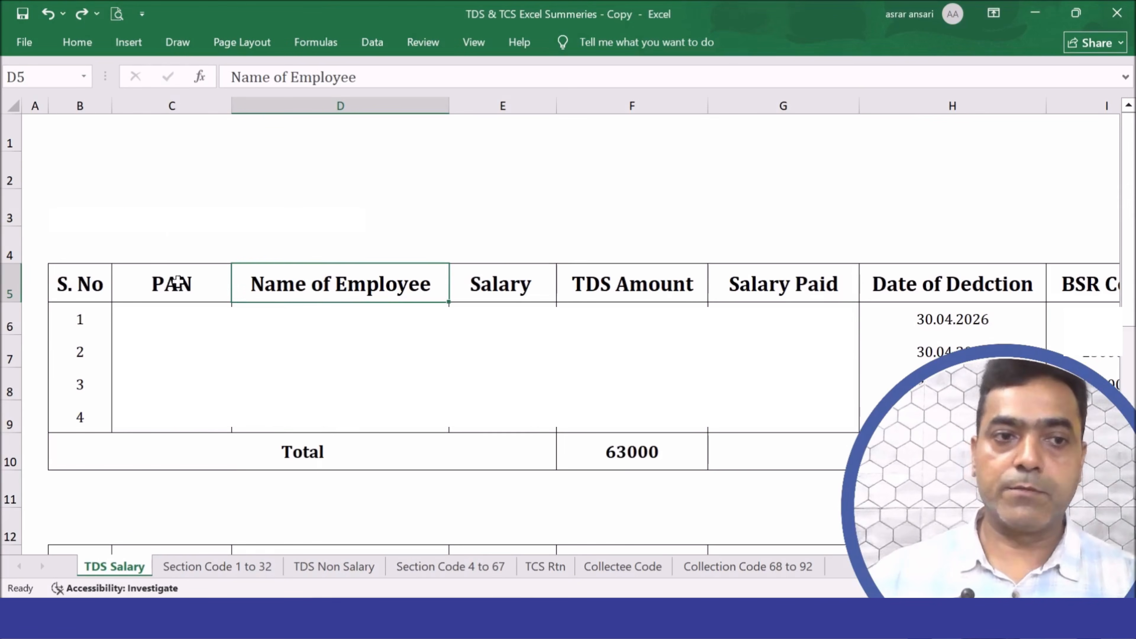
- Back in the Excel workbook, review the PAN column of the first table on the TDS Salary sheet
left_click_drag(178, 282, 178, 435)
left_click(325, 289)
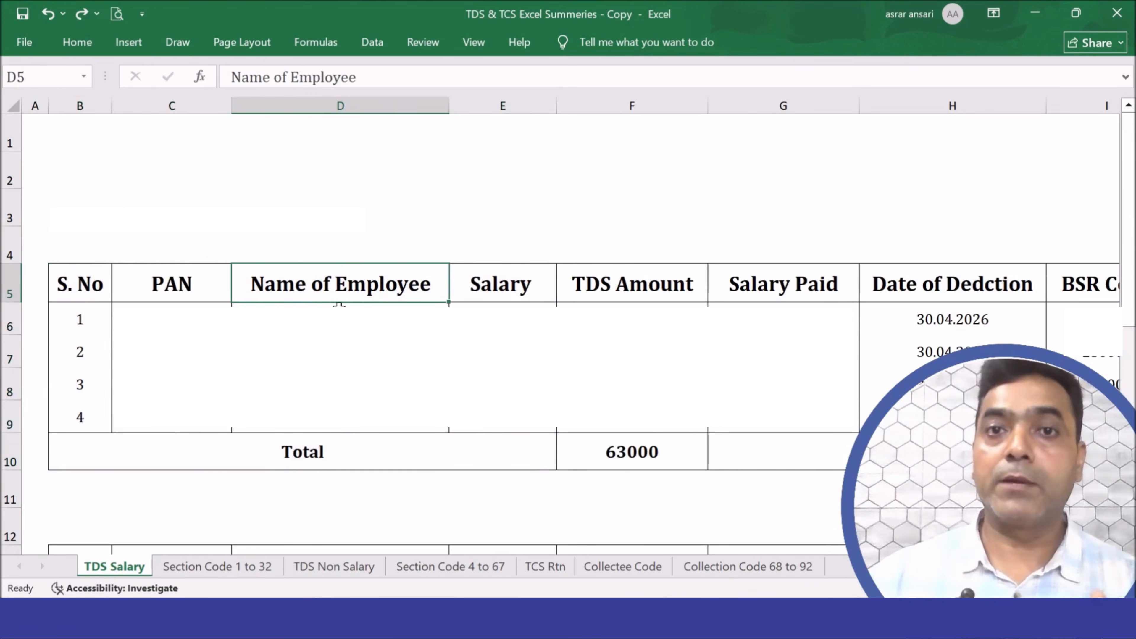
scroll(343, 174, "down", 1)
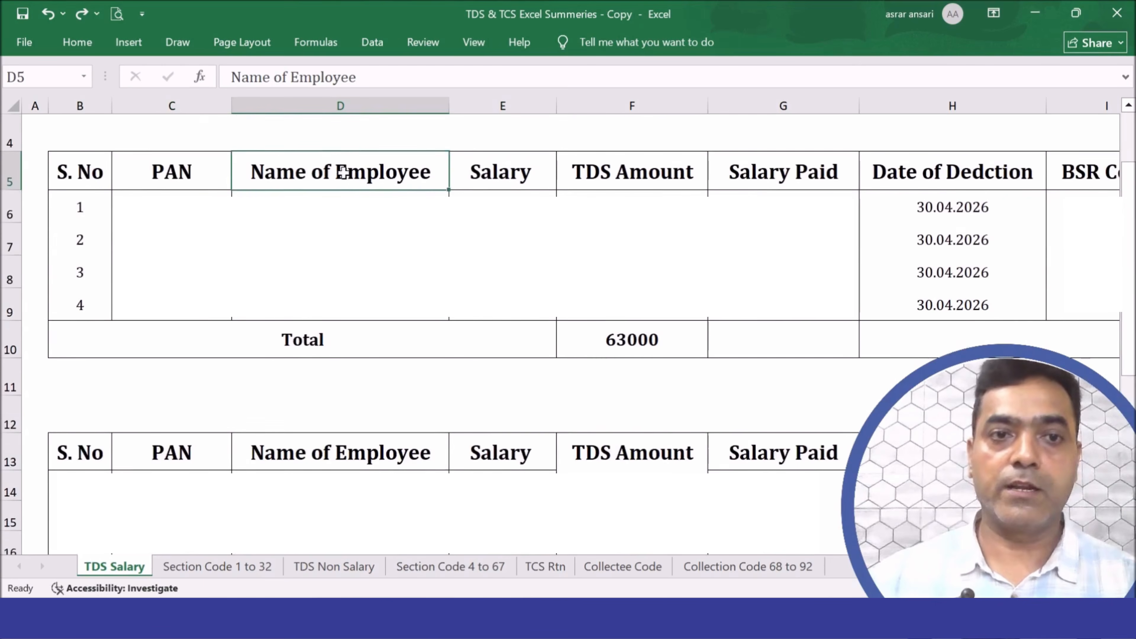
key("Left")
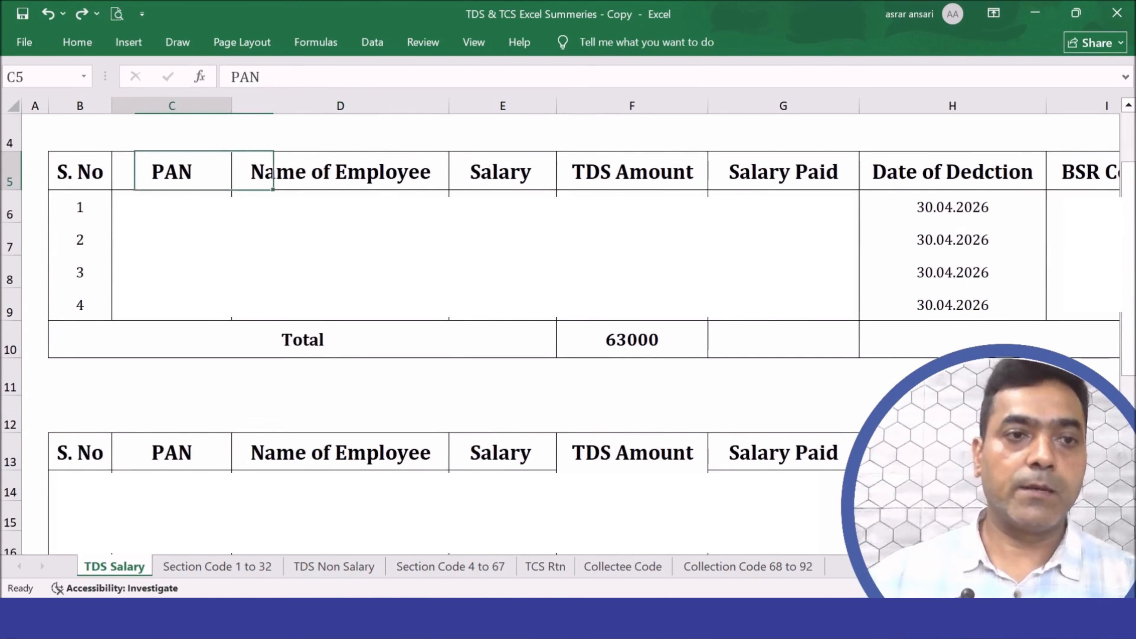
key("shift+Down")
key("shift+Down")
key("shift+Down")
key("shift+Down")
- Review the employee name, salary, TDS amount, salary paid and deduction date columns of the first salary table
left_click_drag(340, 188, 339, 305)
left_click_drag(464, 172, 491, 340)
left_click_drag(626, 172, 603, 330)
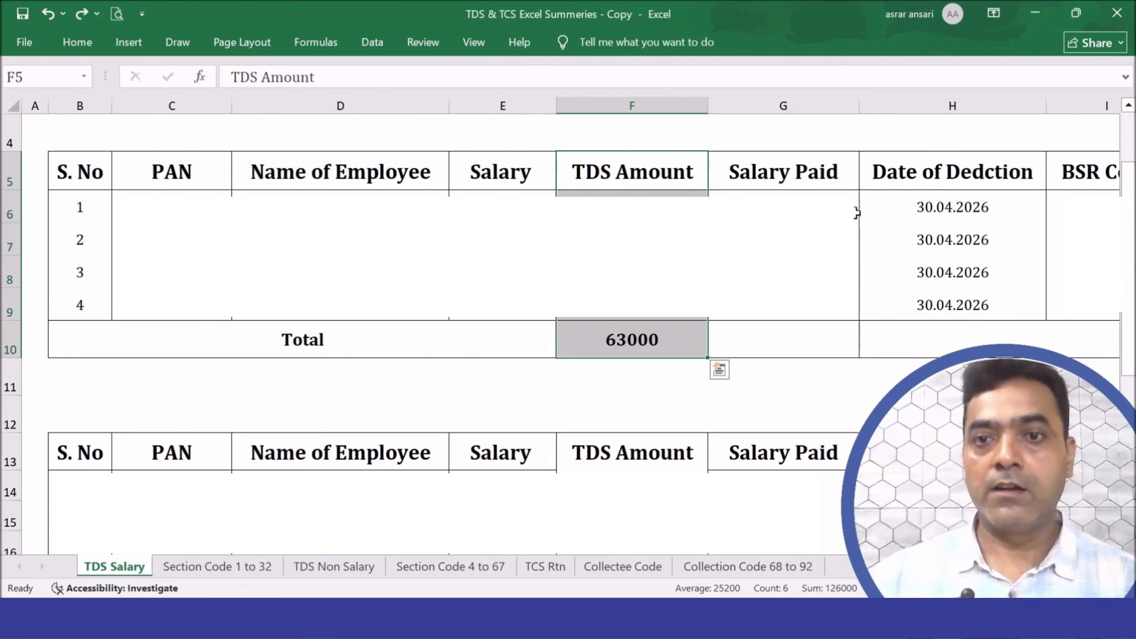
left_click_drag(805, 170, 793, 324)
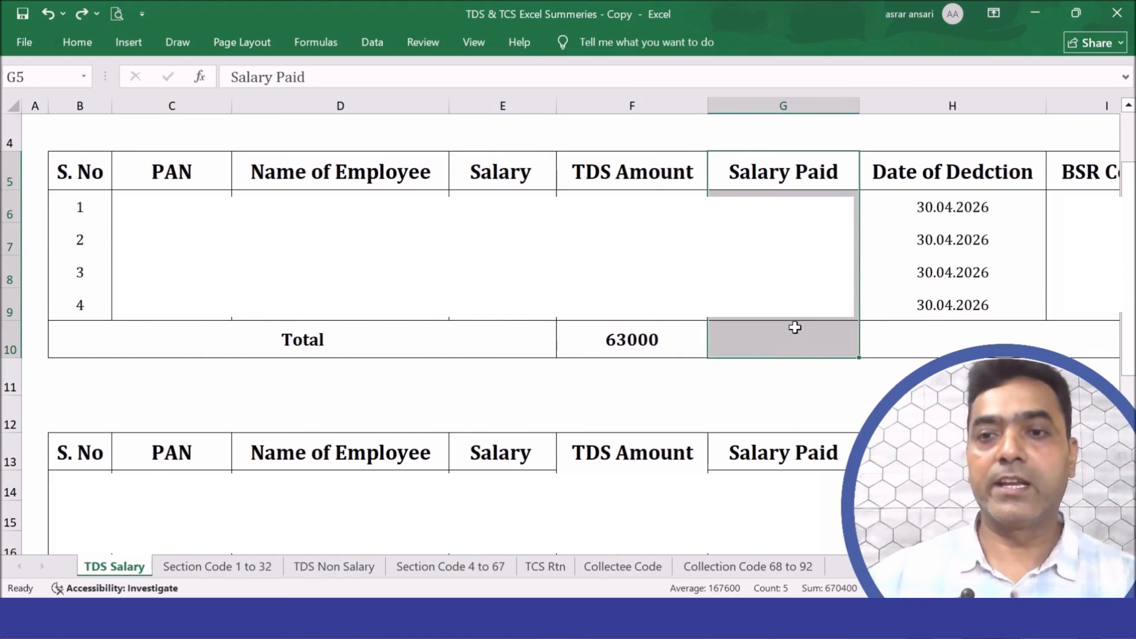
left_click_drag(963, 166, 958, 331)
left_click_drag(781, 172, 782, 329)
left_click_drag(625, 181, 640, 324)
left_click_drag(948, 179, 926, 329)
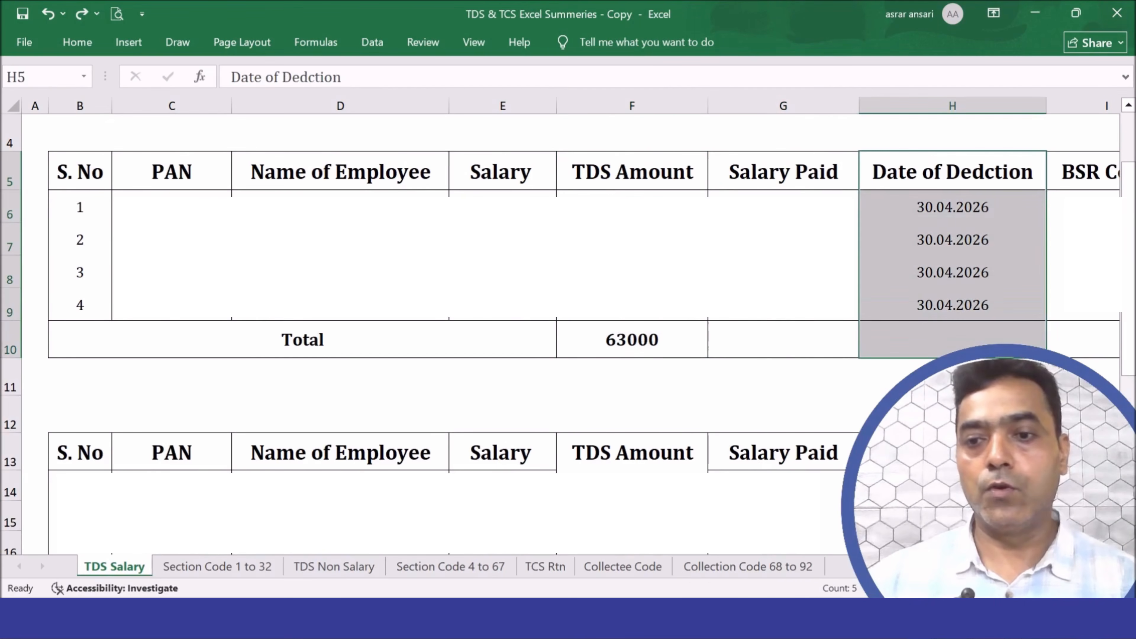
- Review the BSR Code, Challan No and Date columns of the first salary table
scroll(570, 326, "right", 1)
scroll(629, 367, "right", 3)
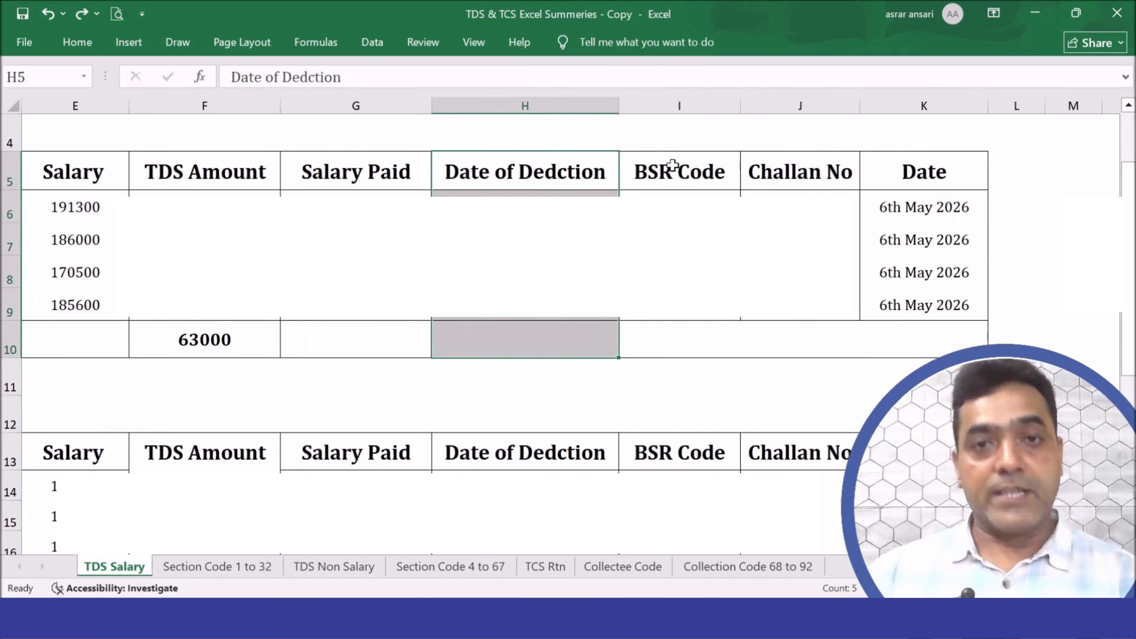
left_click_drag(669, 167, 912, 316)
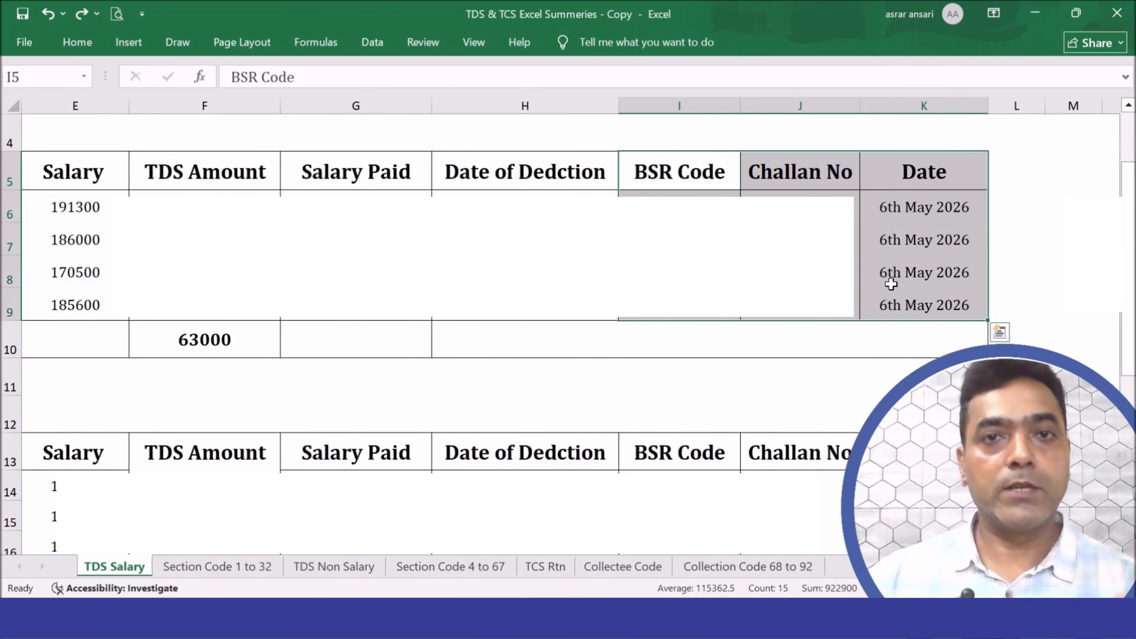
left_click(901, 172)
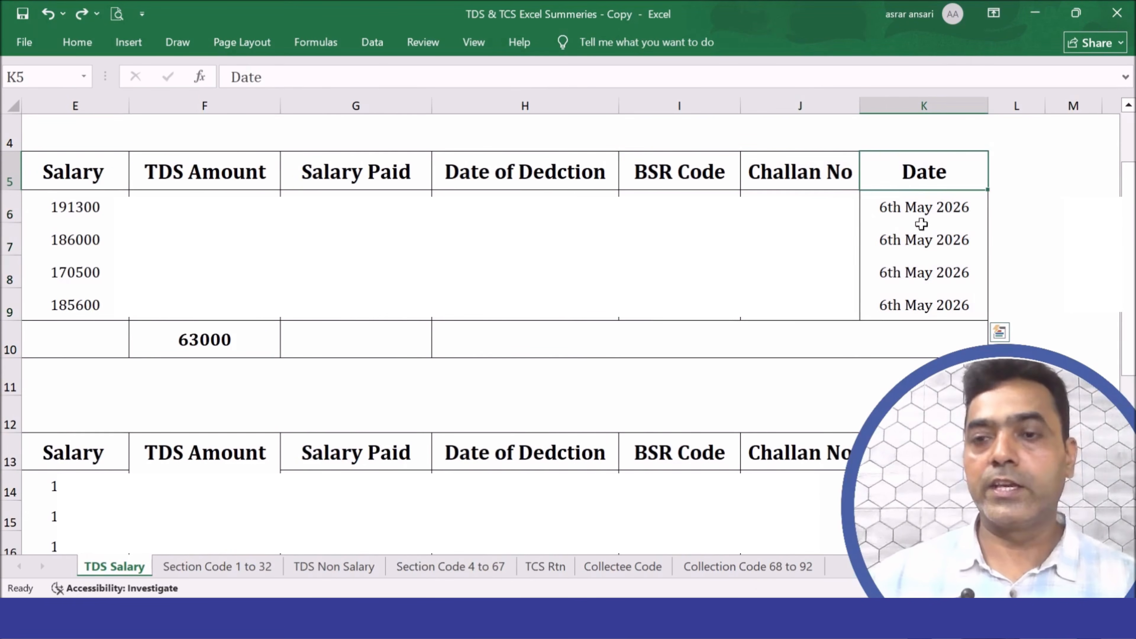
left_click_drag(917, 201, 921, 331)
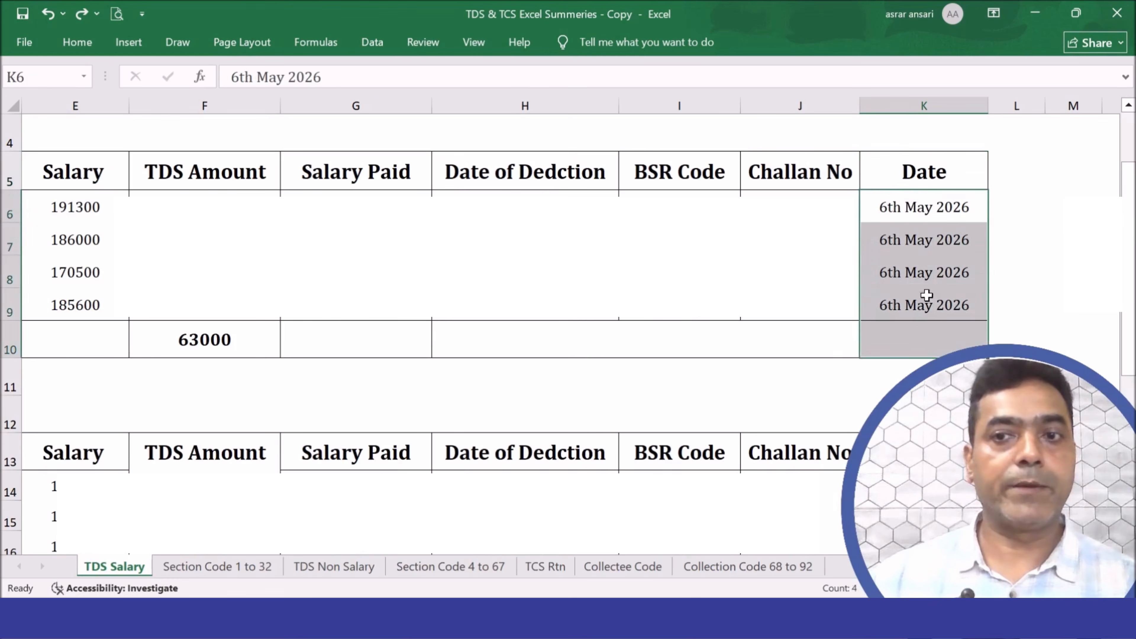
- Review the challan dates in the second and third salary tables on the TDS Salary sheet
scroll(912, 273, "down", 4)
scroll(912, 256, "up", 2)
left_click_drag(912, 255, 905, 368)
scroll(894, 333, "down", 2)
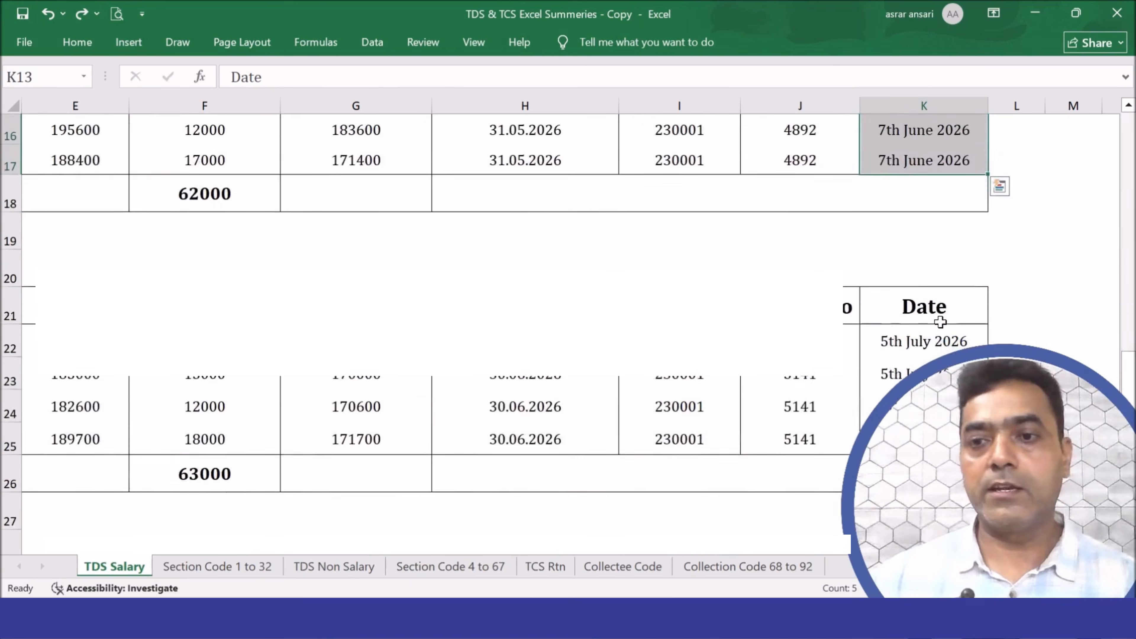
left_click_drag(924, 314, 908, 443)
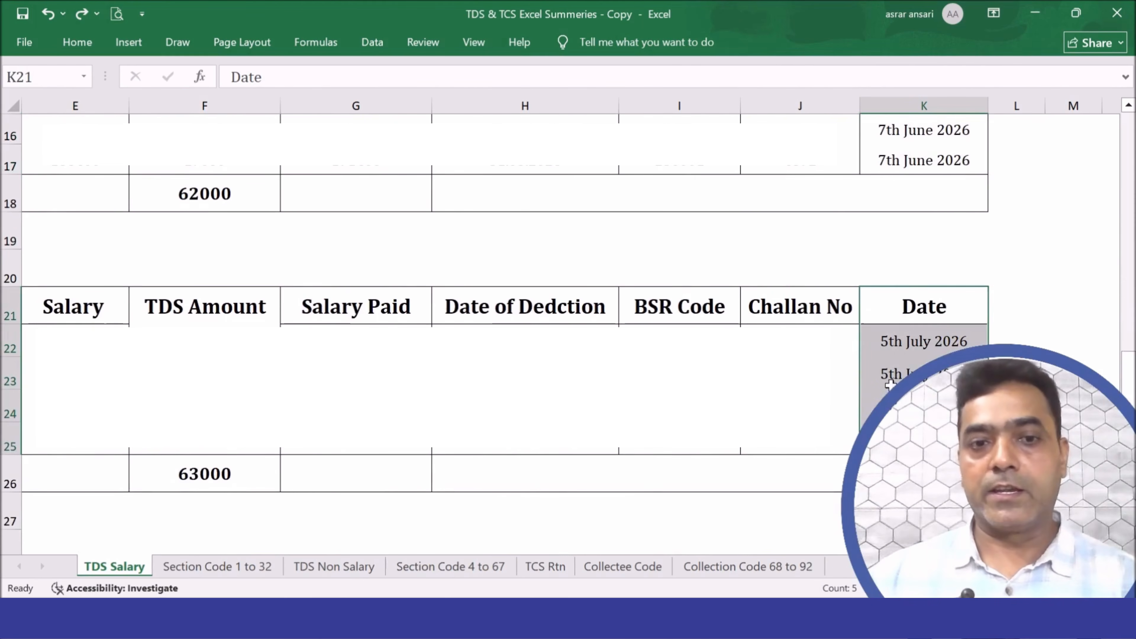
scroll(890, 384, "left", 3)
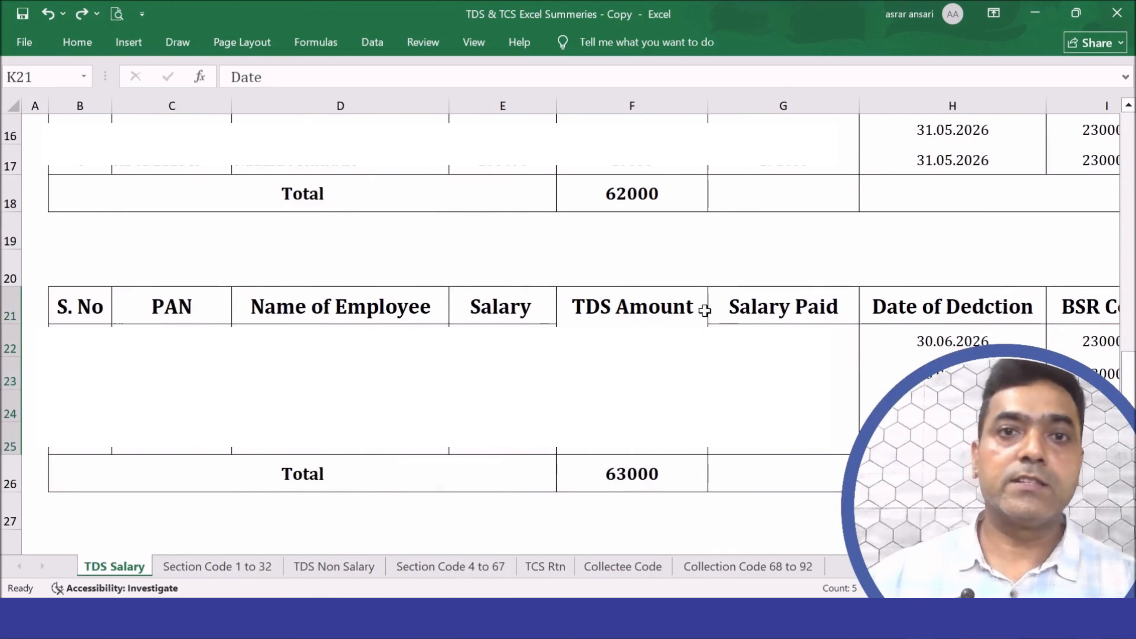
- Review the first salary table on the TDS Salary sheet from the PAN column through the deduction date
scroll(704, 310, "up", 5)
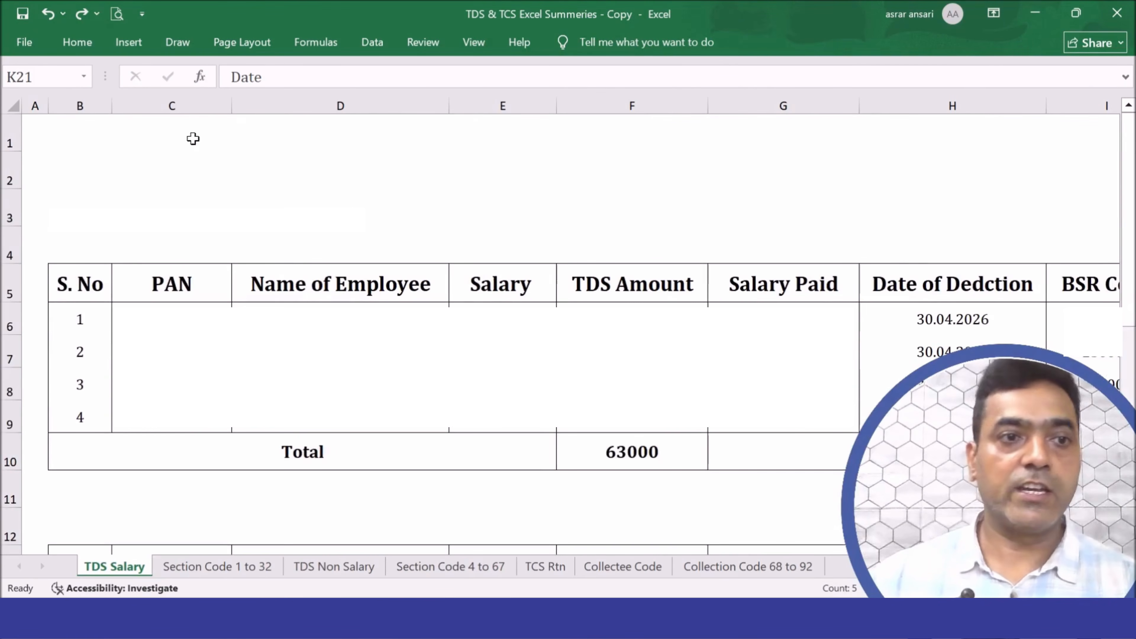
left_click_drag(193, 139, 851, 434)
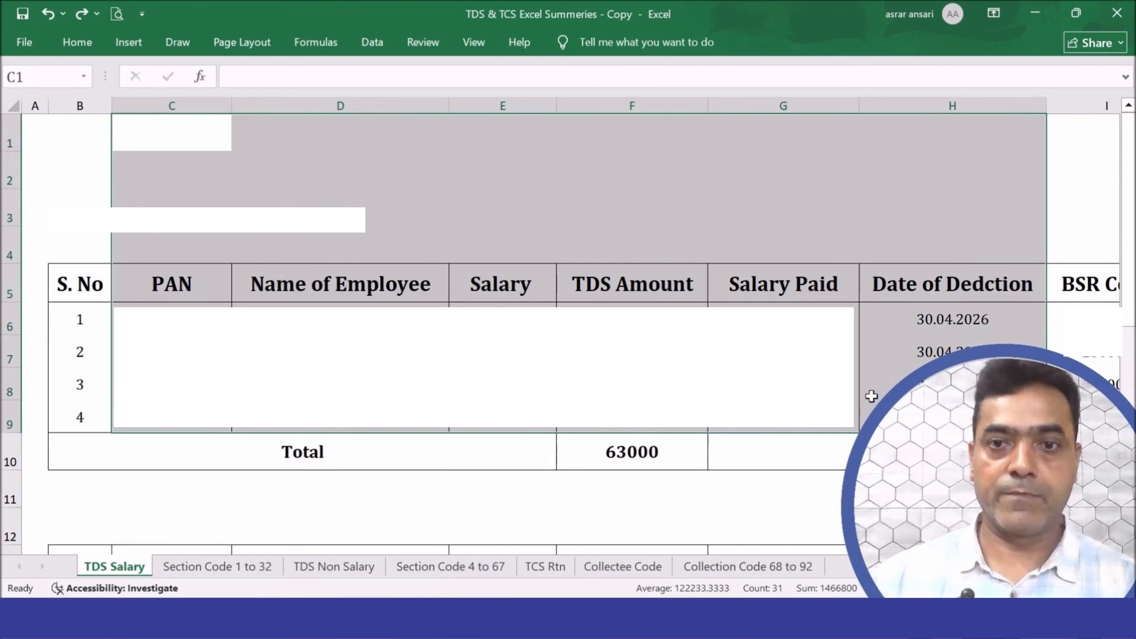
scroll(869, 394, "down", 1)
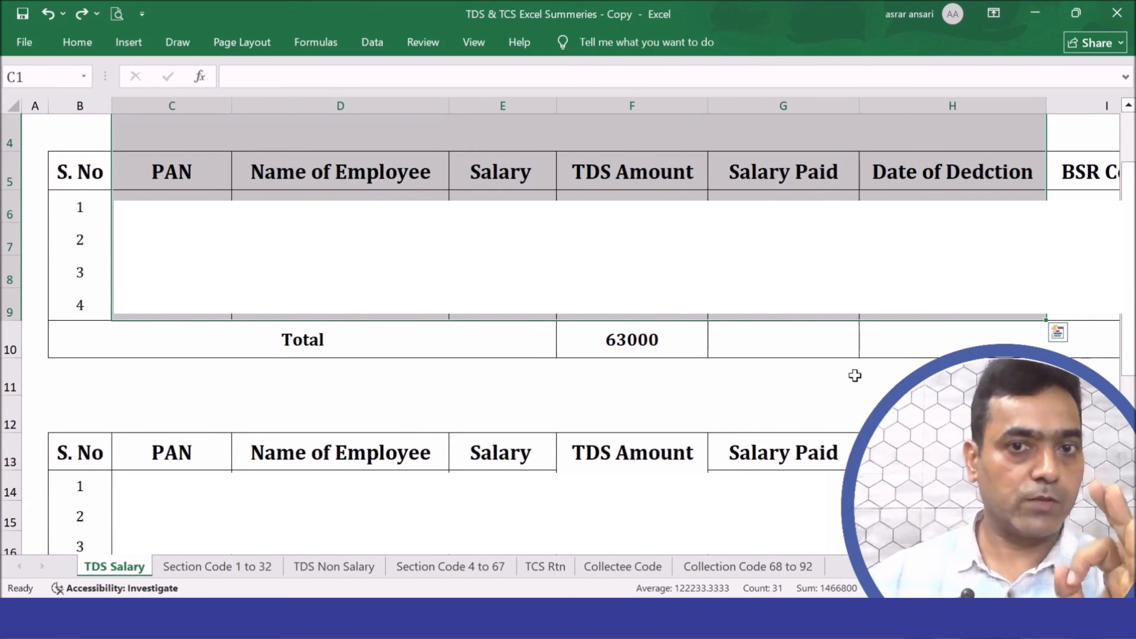
left_click(760, 308)
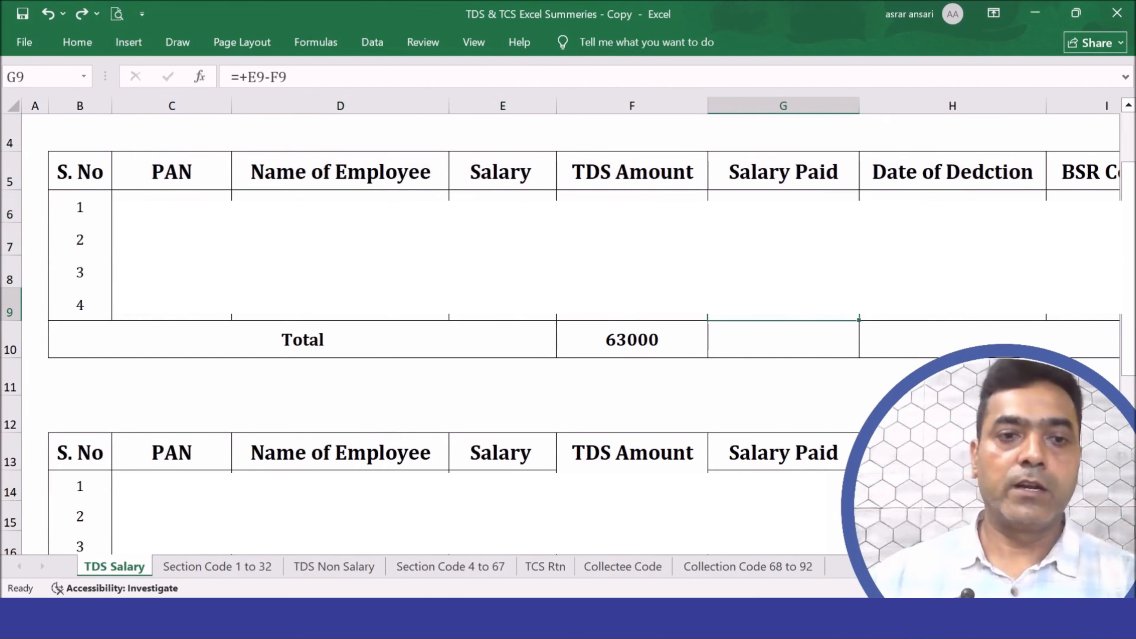
- Switch to the TDS/TCS Return Preparation Utility and review the challan detail columns of the Form 138 Annexure I deductee rows
key("alt+Tab")
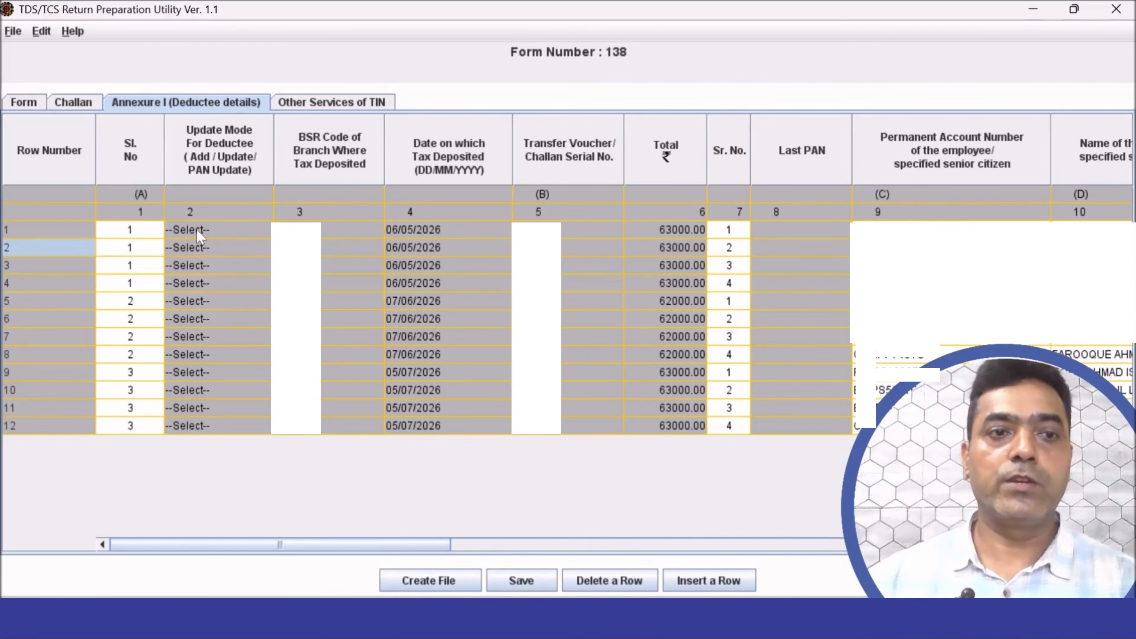
left_click_drag(197, 230, 708, 441)
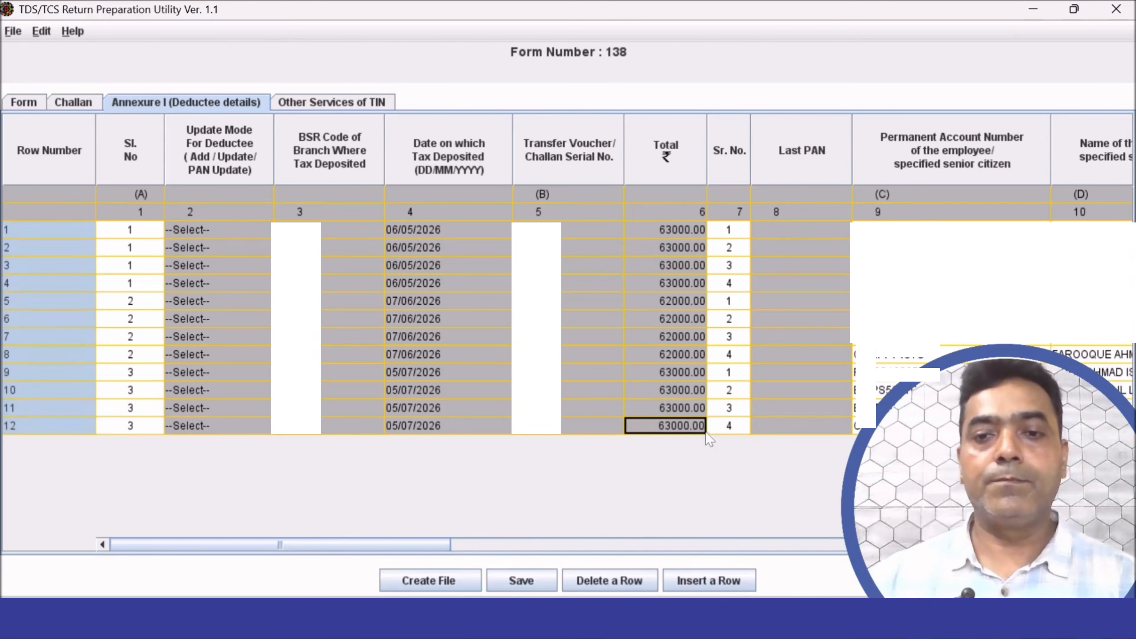
- Compare the employee PAN and name columns in Annexure I with those of the first salary table in the Excel workbook
left_click_drag(392, 546, 590, 546)
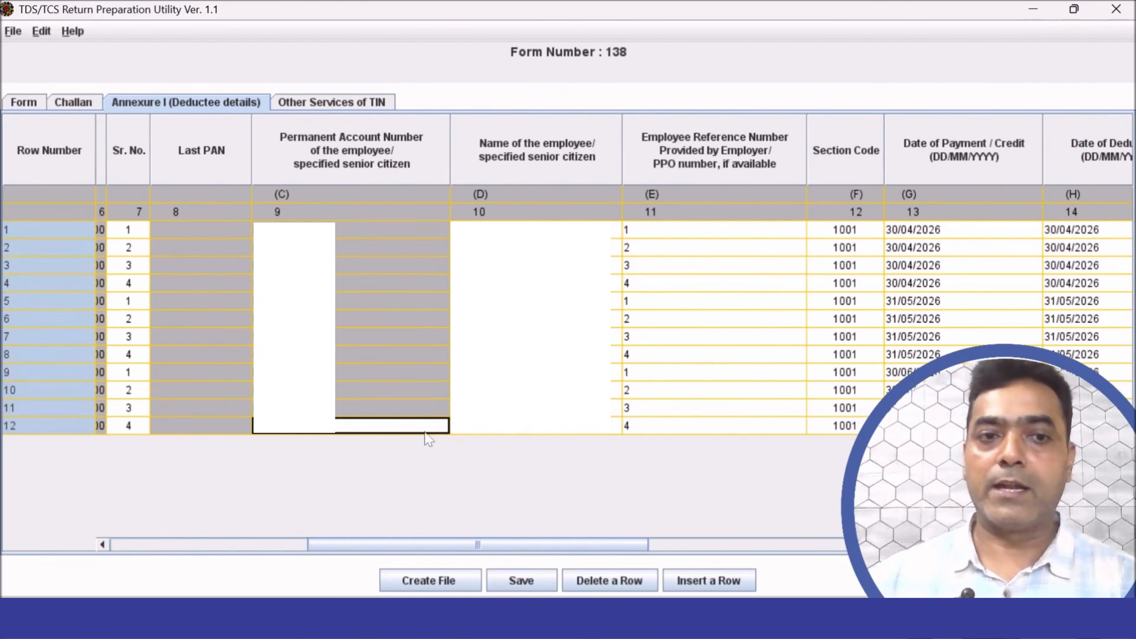
key("alt+Tab")
left_click_drag(133, 184, 153, 378)
key("alt+Tab")
key("alt+Tab")
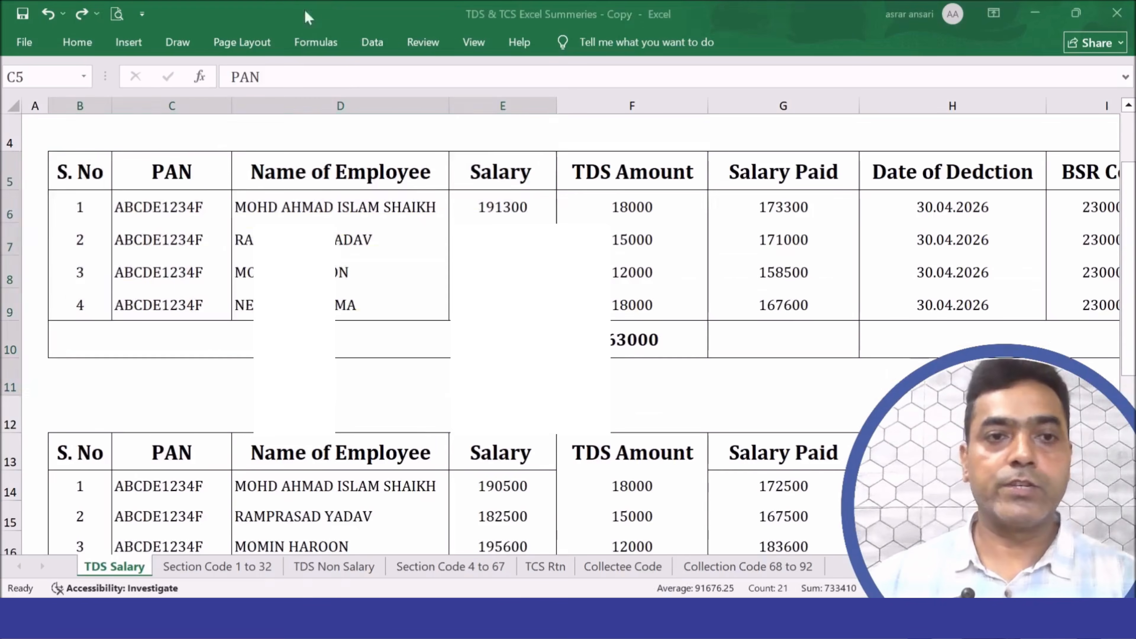
left_click_drag(383, 175, 388, 338)
key("alt+Tab")
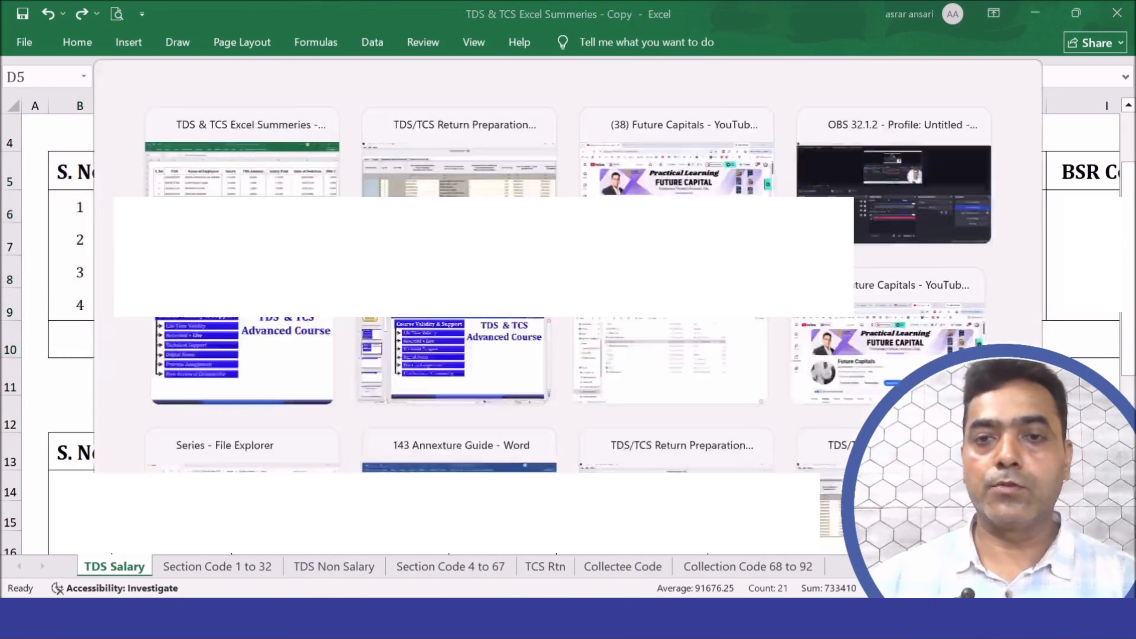
- In the utility, review the Employee Reference Number column and set the Section Code of row 1 to 1032
left_click_drag(703, 233, 736, 427)
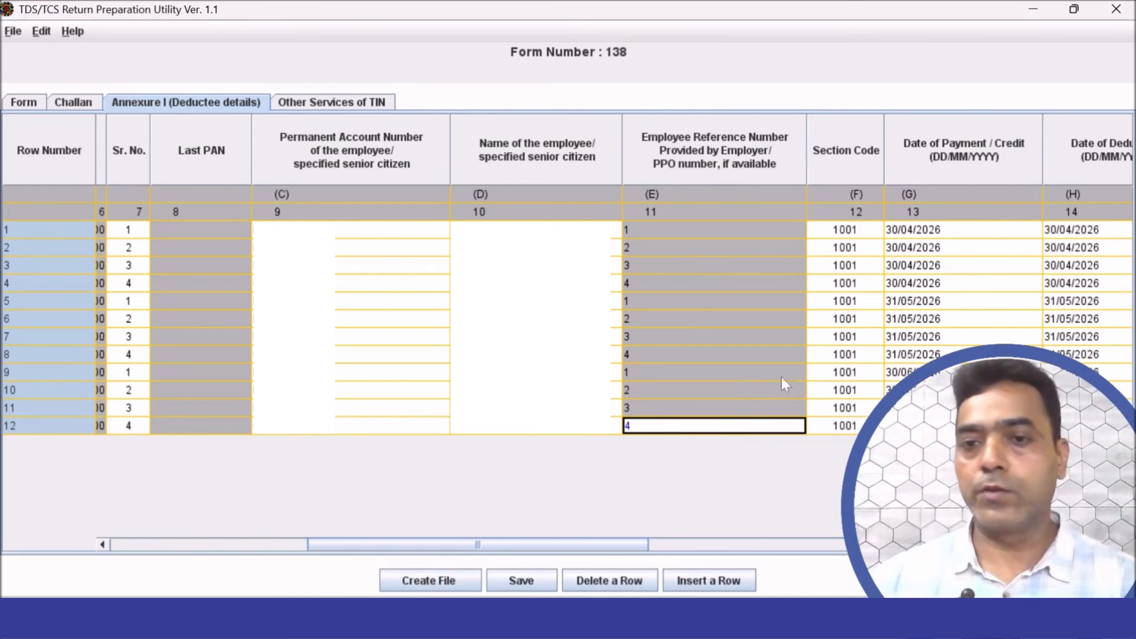
left_click(860, 228)
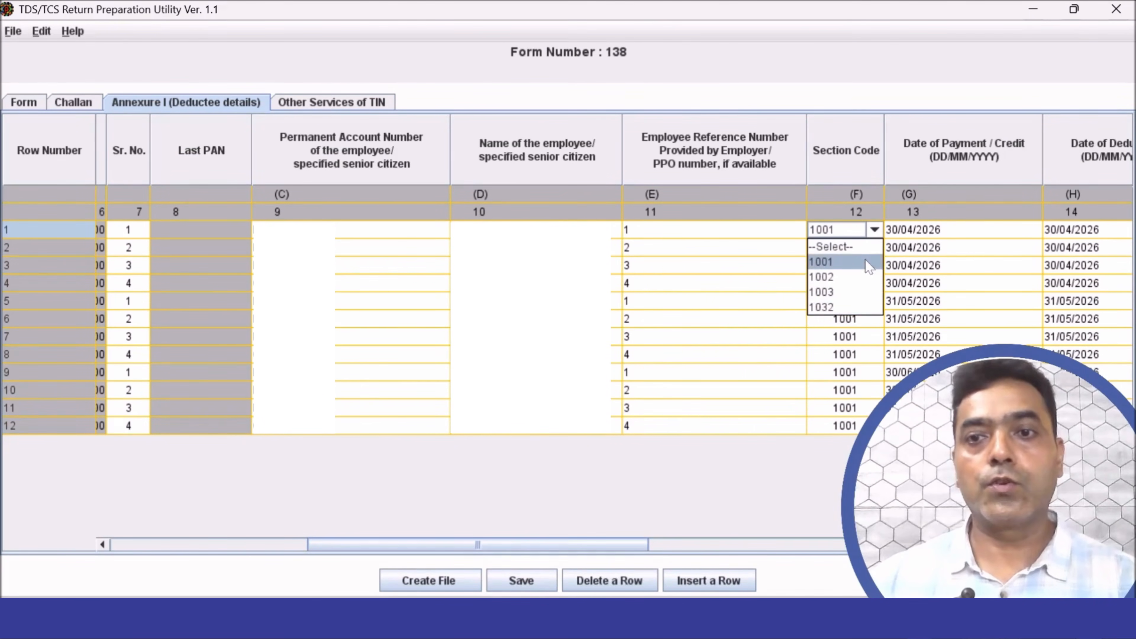
left_click(876, 307)
- Switch to the Excel workbook and check the section codes listed on the Section Code 1 to 32 sheet
key("alt+Tab")
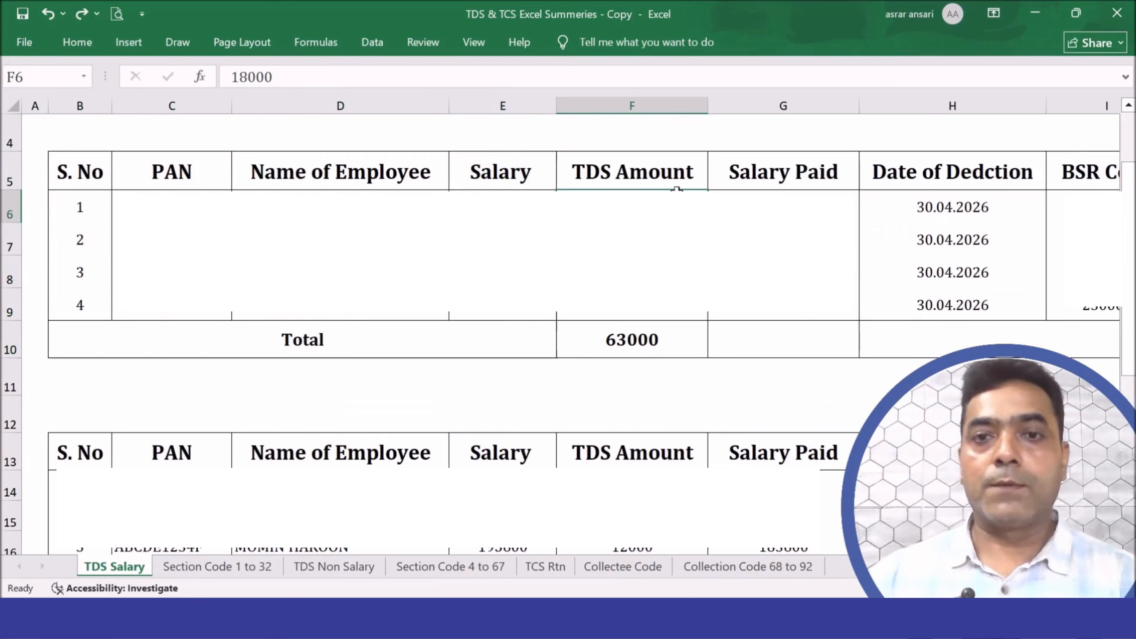
left_click(190, 568)
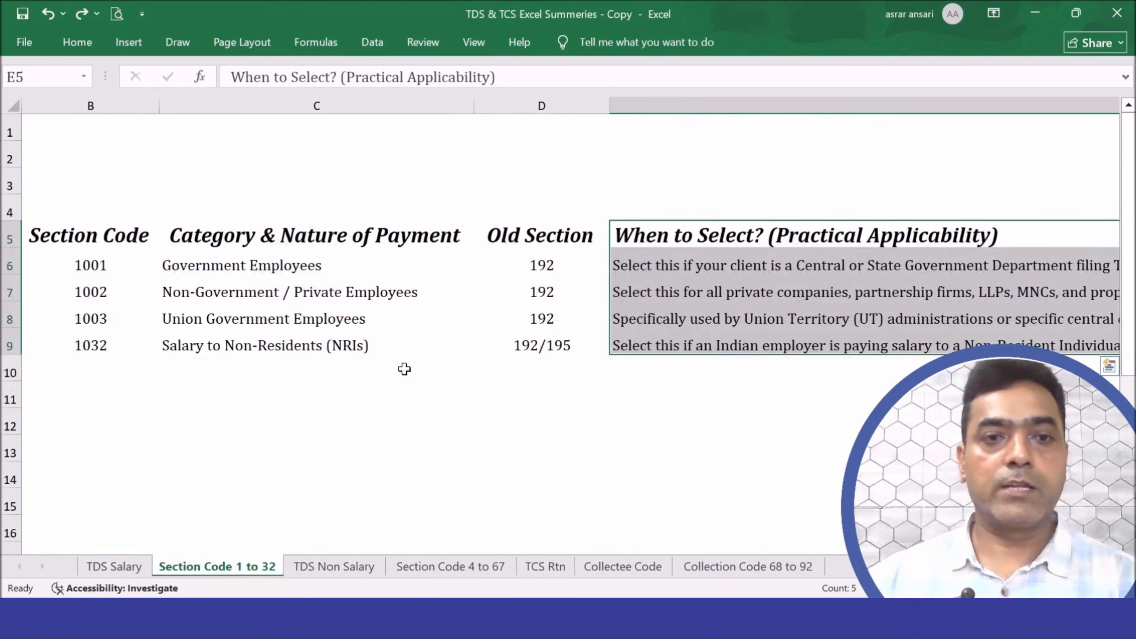
left_click_drag(83, 237, 104, 322)
- Return to the utility and set the Section Code of row 2 in Annexure I to 1002
key("alt+Tab")
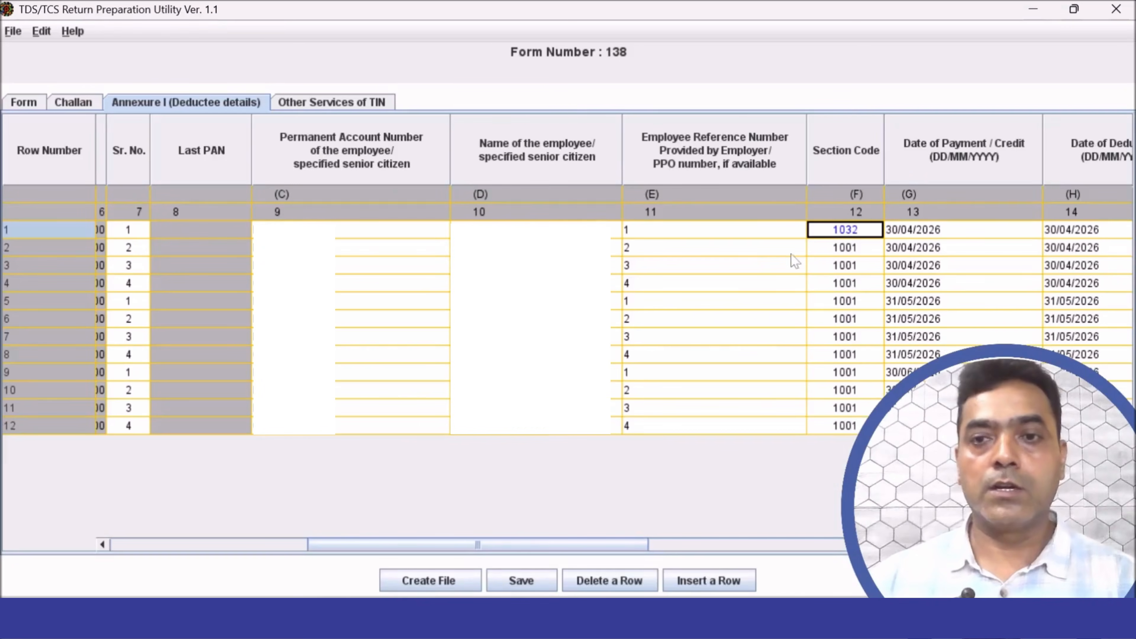
left_click(860, 253)
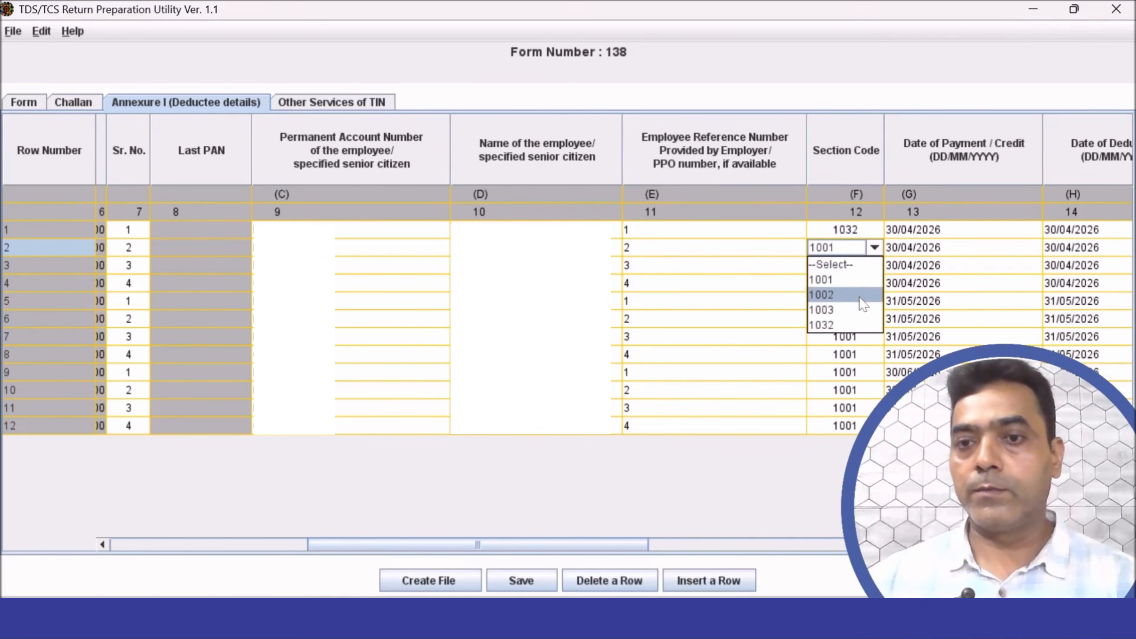
left_click(861, 289)
- Look up section code 1002 in the Excel code list and return to the Section Code of row 2 in the utility
key("alt+Tab")
left_click(114, 294)
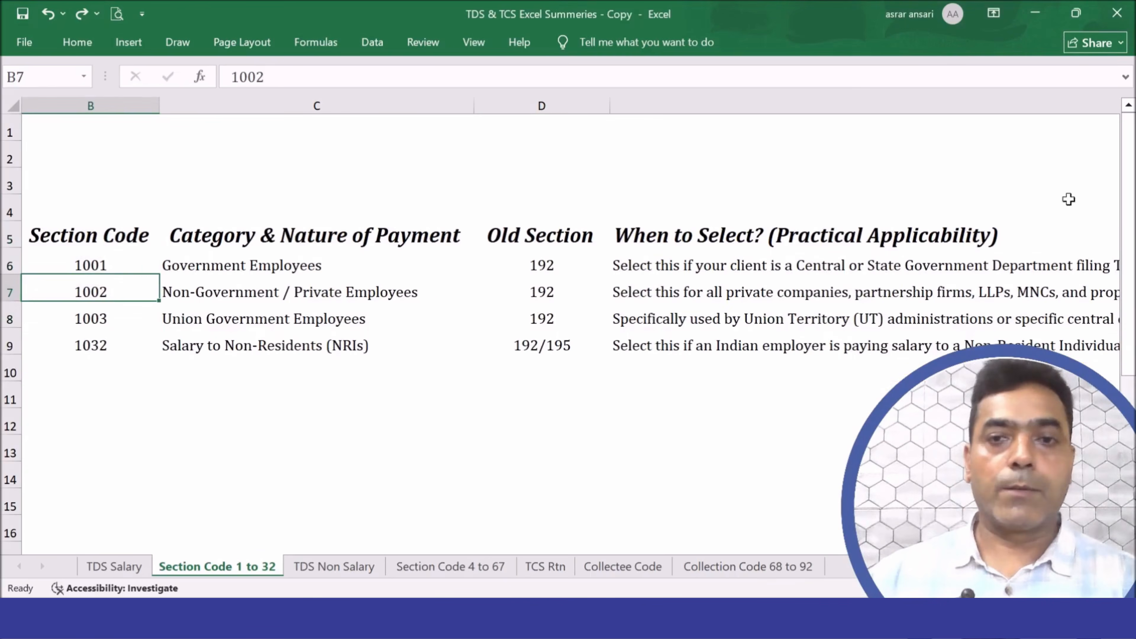
key("alt+Tab")
left_click(872, 247)
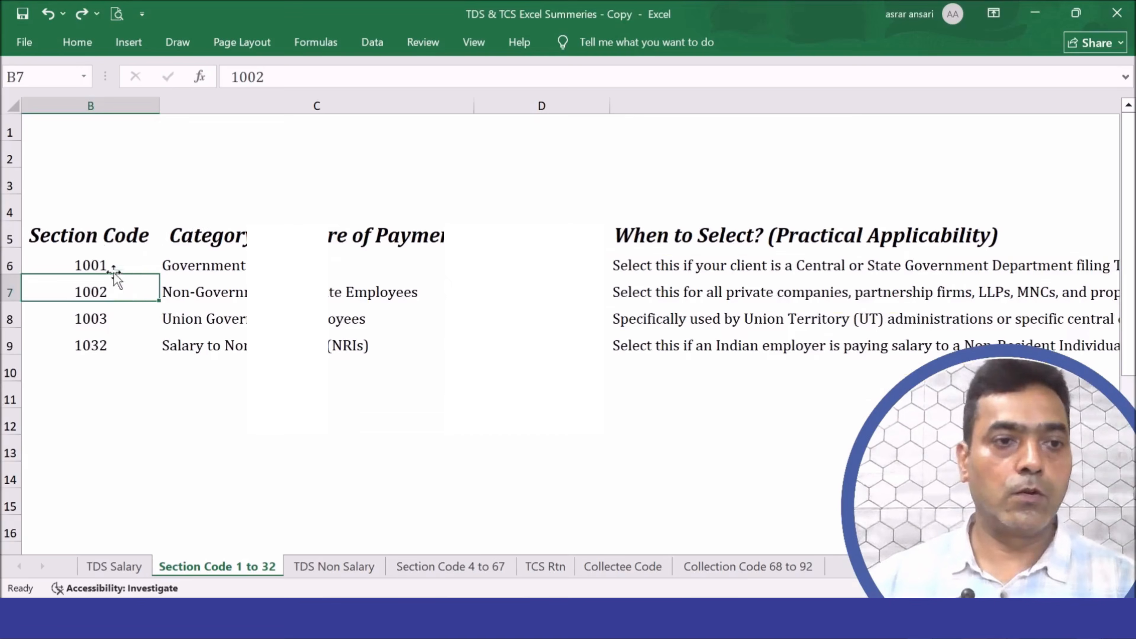
- In the Excel code list, review the section codes and the employee categories for codes 1001 and 1002
left_click_drag(101, 236, 103, 363)
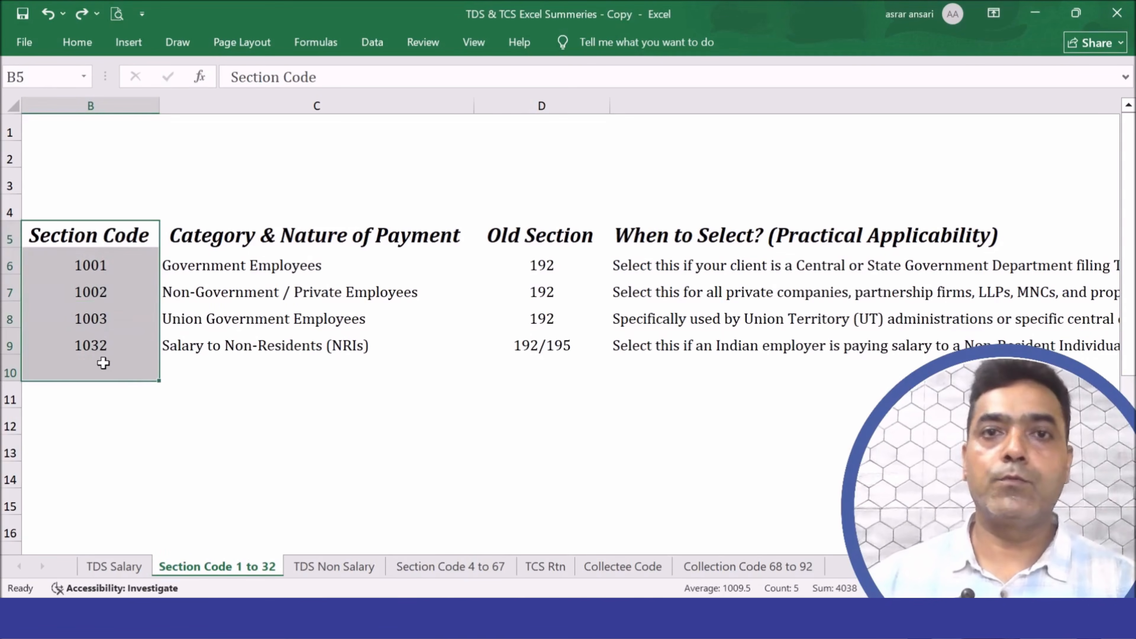
left_click(83, 287)
left_click_drag(150, 268, 414, 264)
left_click(84, 297)
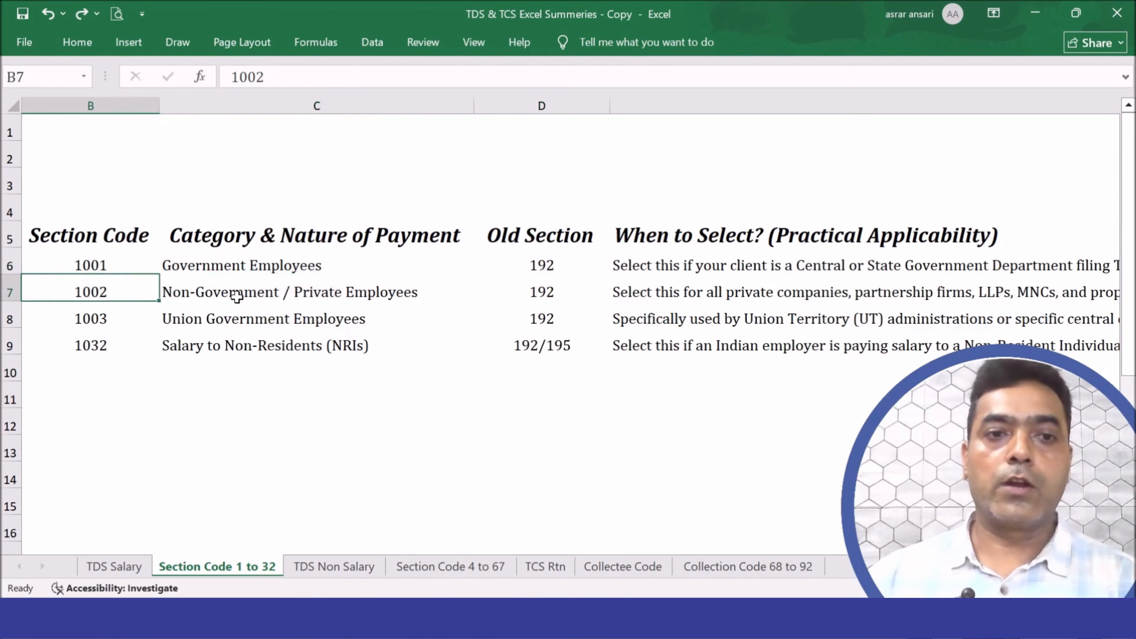
left_click(237, 295)
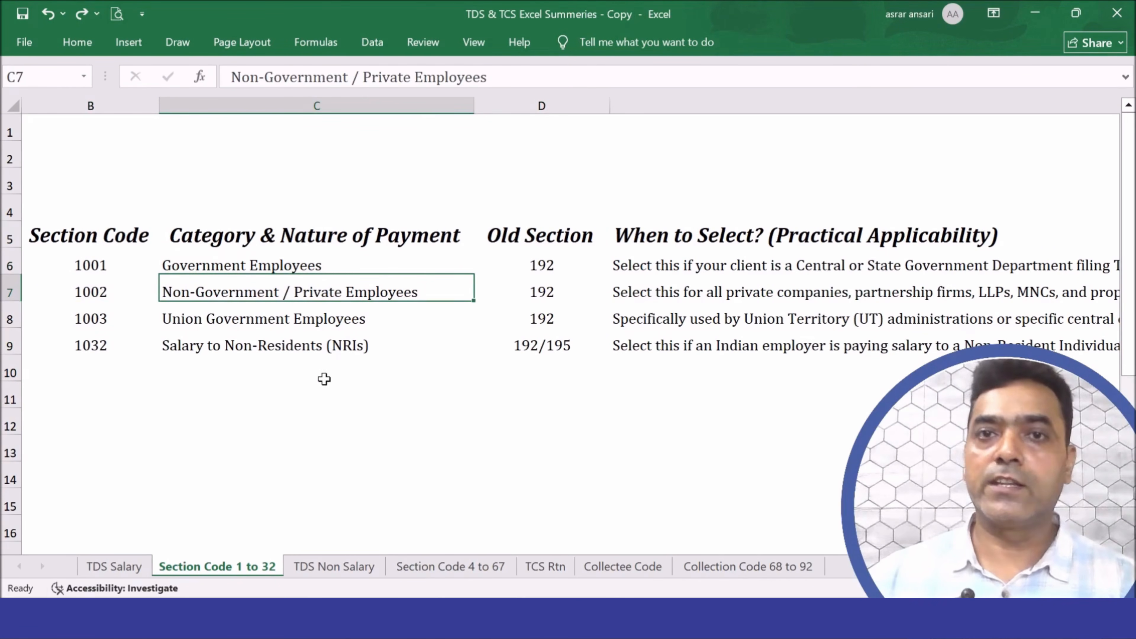
- Back in the utility, check the Section Code of row 1 and review the Date of Payment / Credit column
key("alt+Tab")
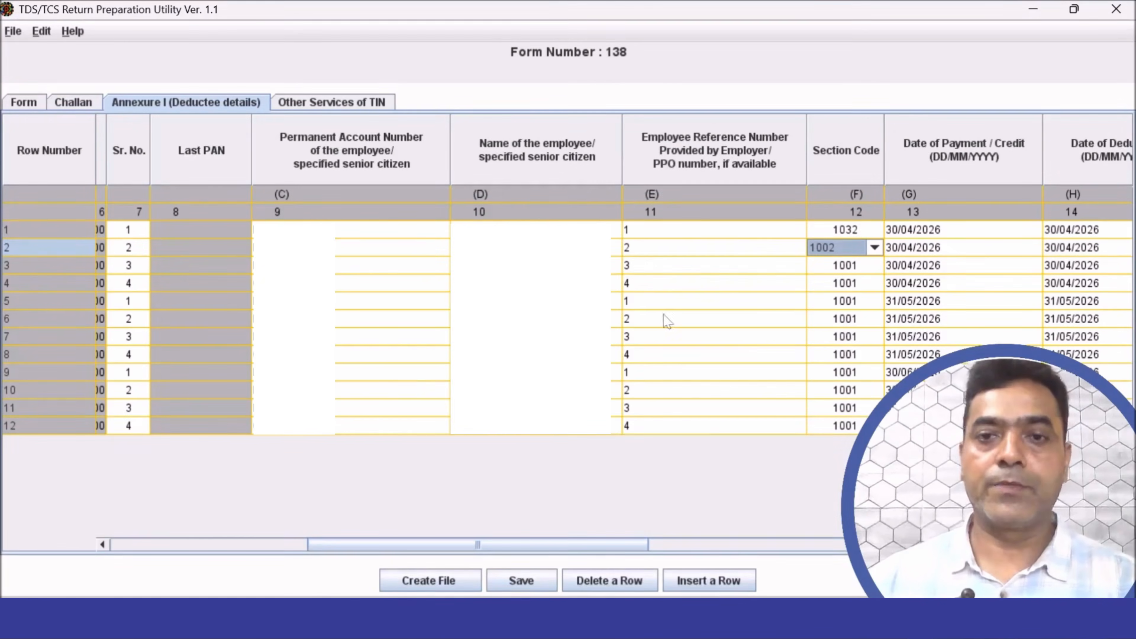
left_click(855, 228)
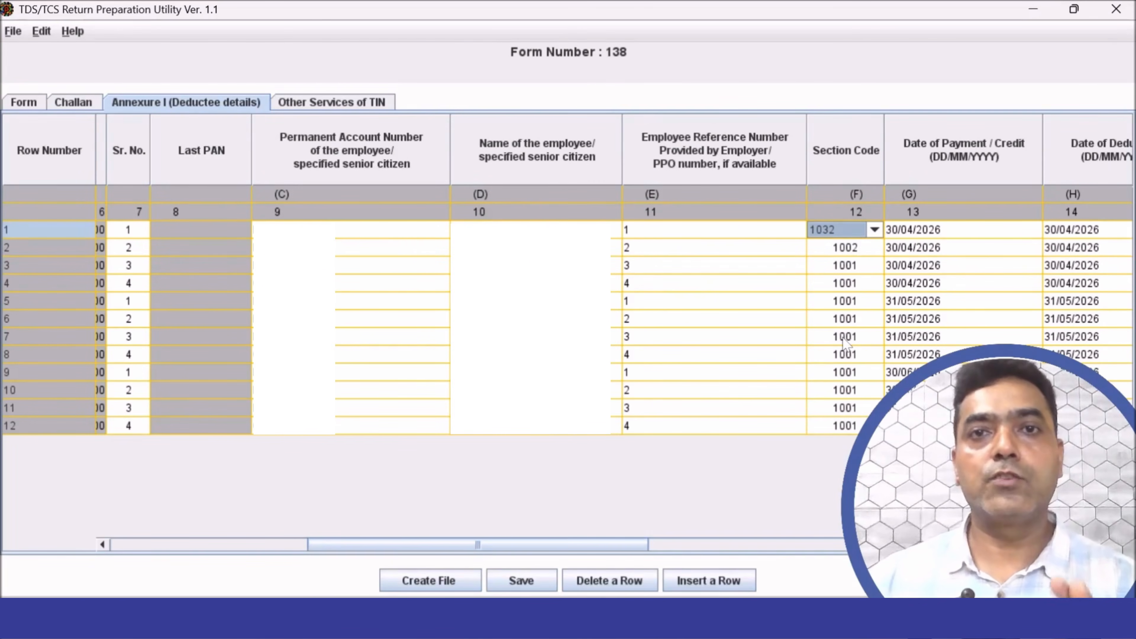
left_click_drag(590, 545, 800, 546)
left_click_drag(375, 230, 385, 454)
- Switch to the Excel workbook and review the deduction dates in the first table of the TDS Salary sheet
key("alt+Tab")
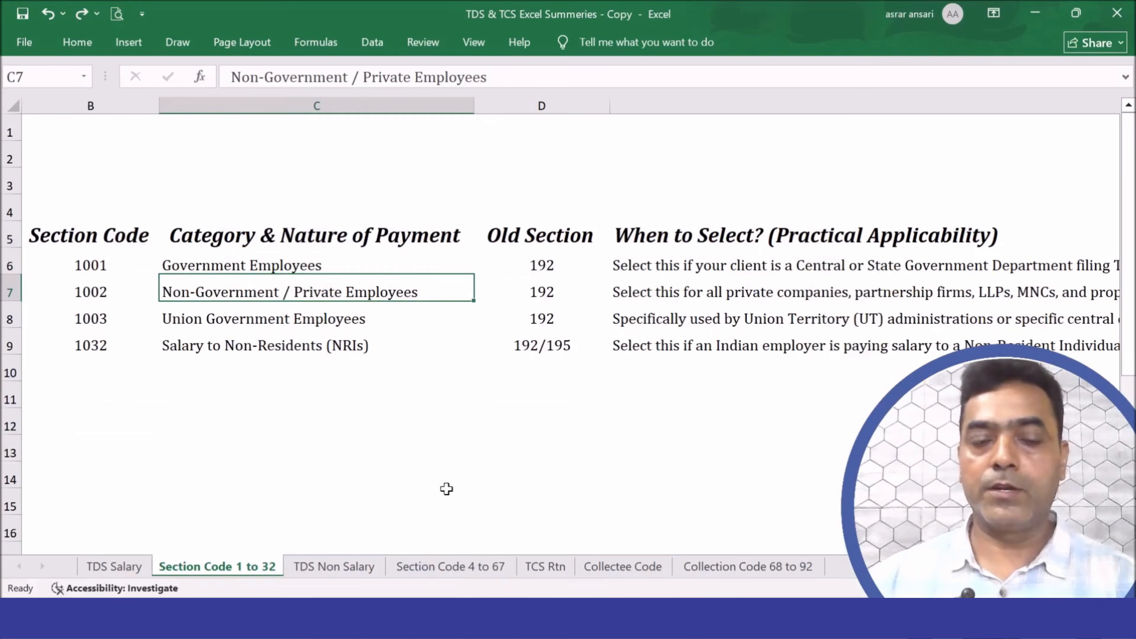
left_click(115, 567)
left_click_drag(920, 175, 921, 310)
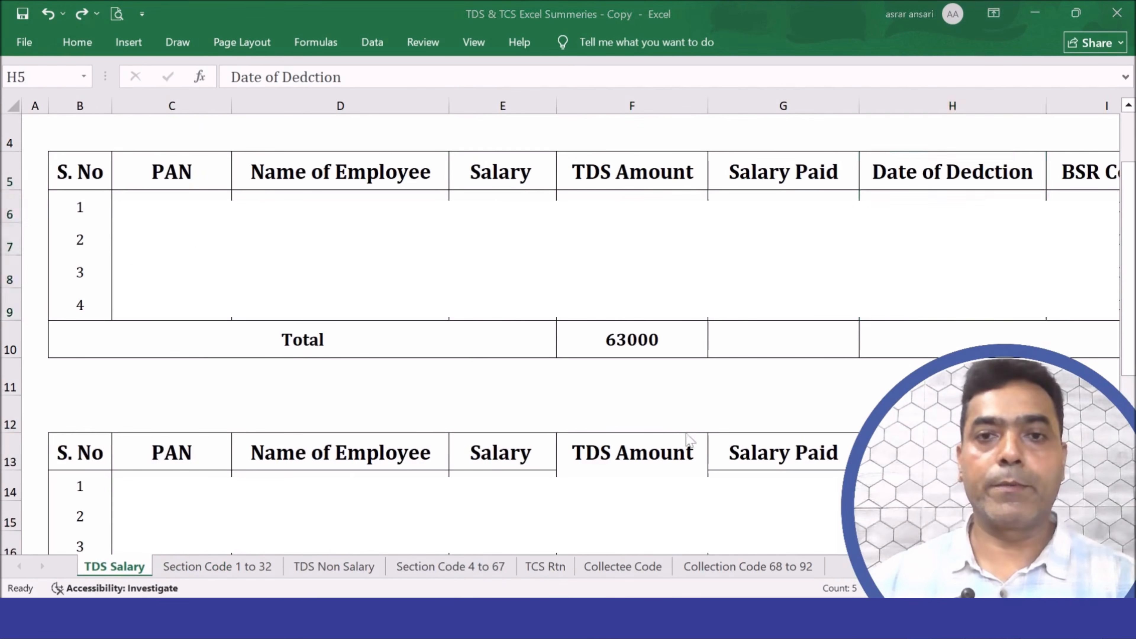
- Compare the Amount Paid Or Credited column in the utility with the Salary column of the first Excel salary table
key("alt+Tab")
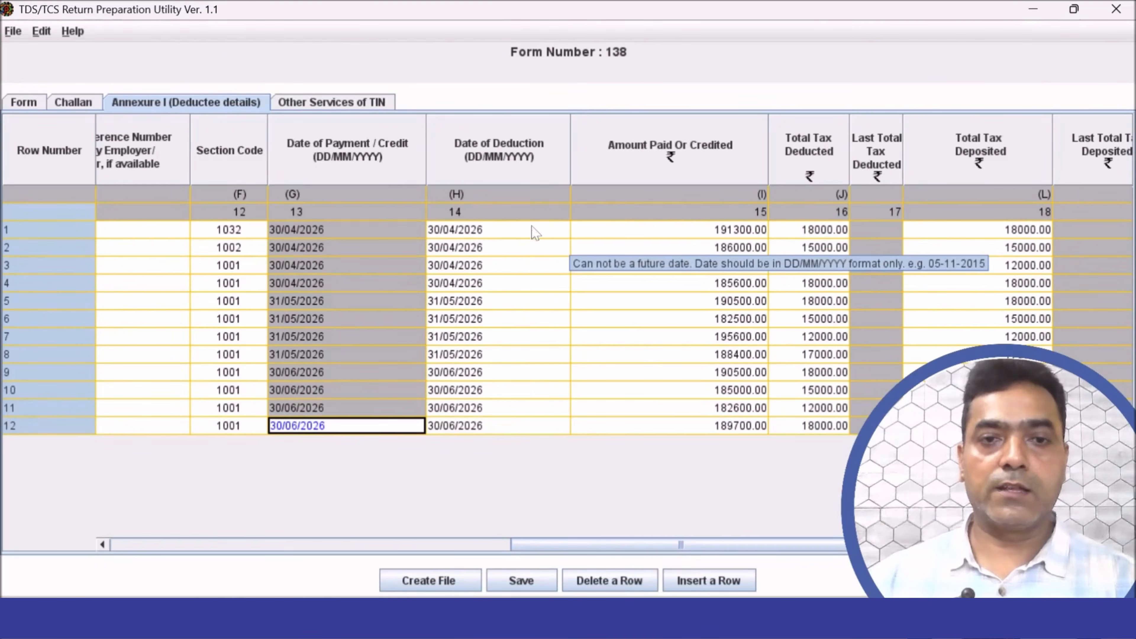
left_click_drag(626, 232, 697, 421)
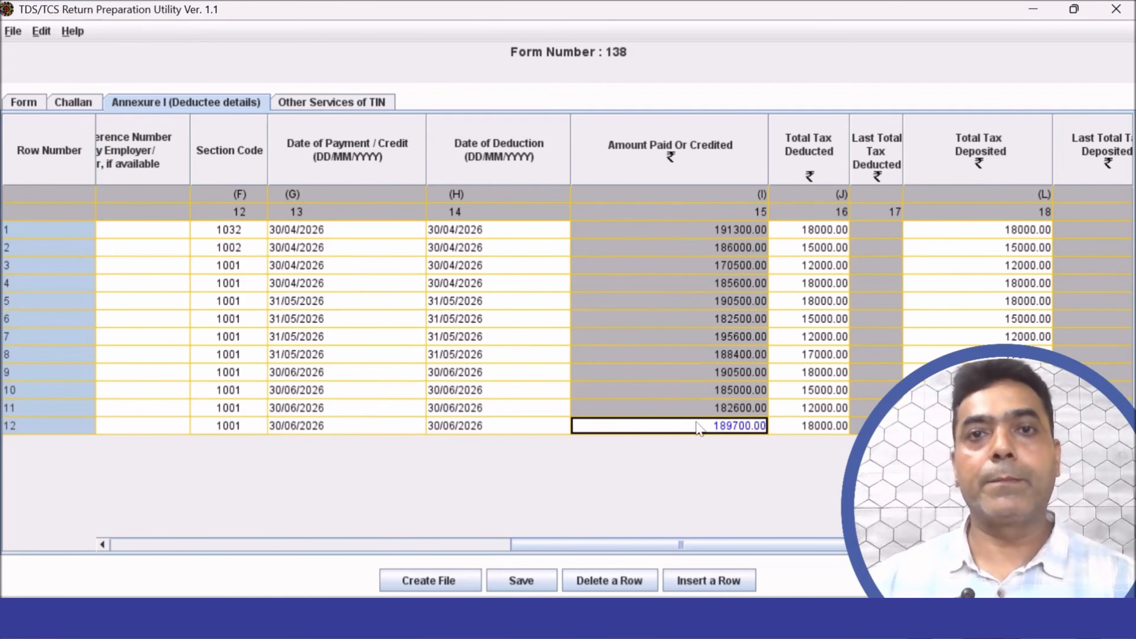
key("alt+Tab")
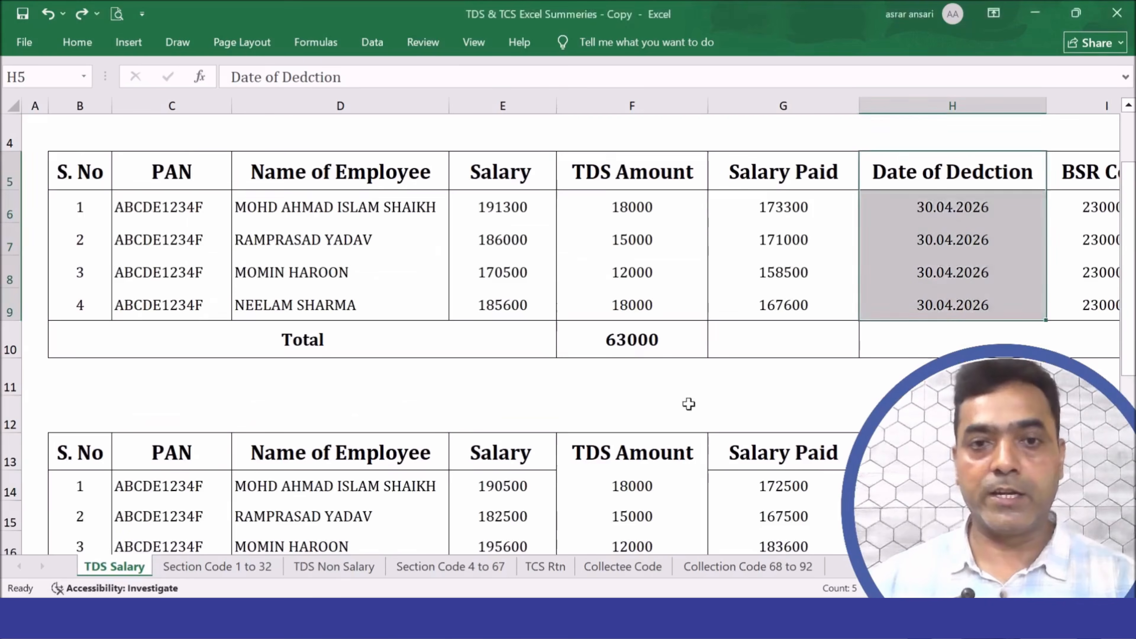
left_click_drag(490, 183, 489, 316)
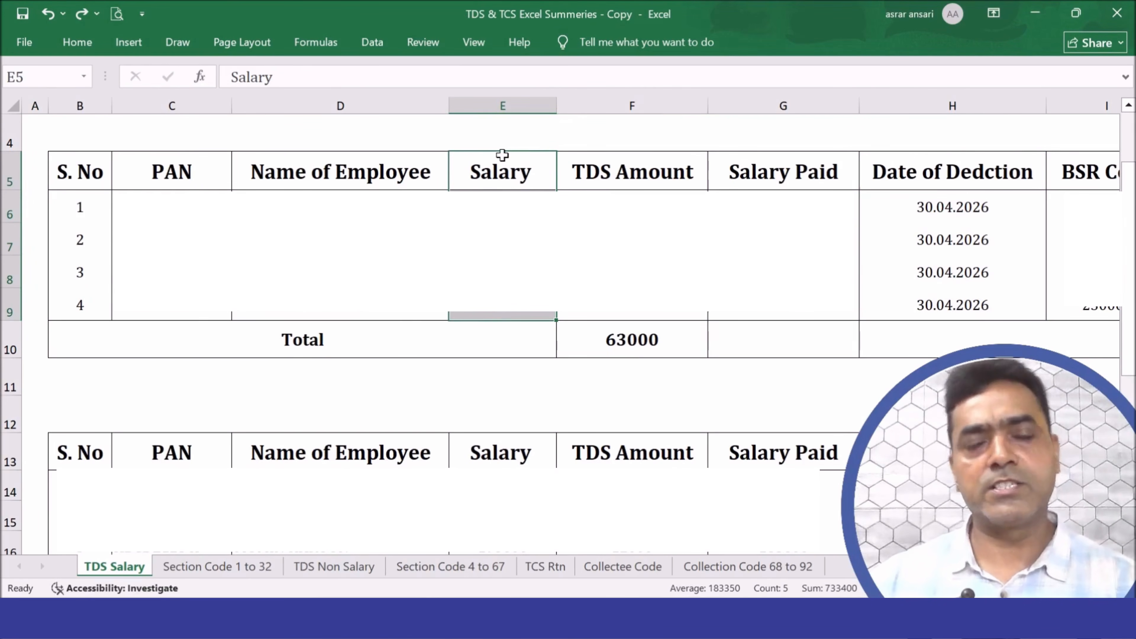
- Compare the Total Tax Deducted column in the utility with the TDS Amount column of the first Excel salary table
key("alt+Tab")
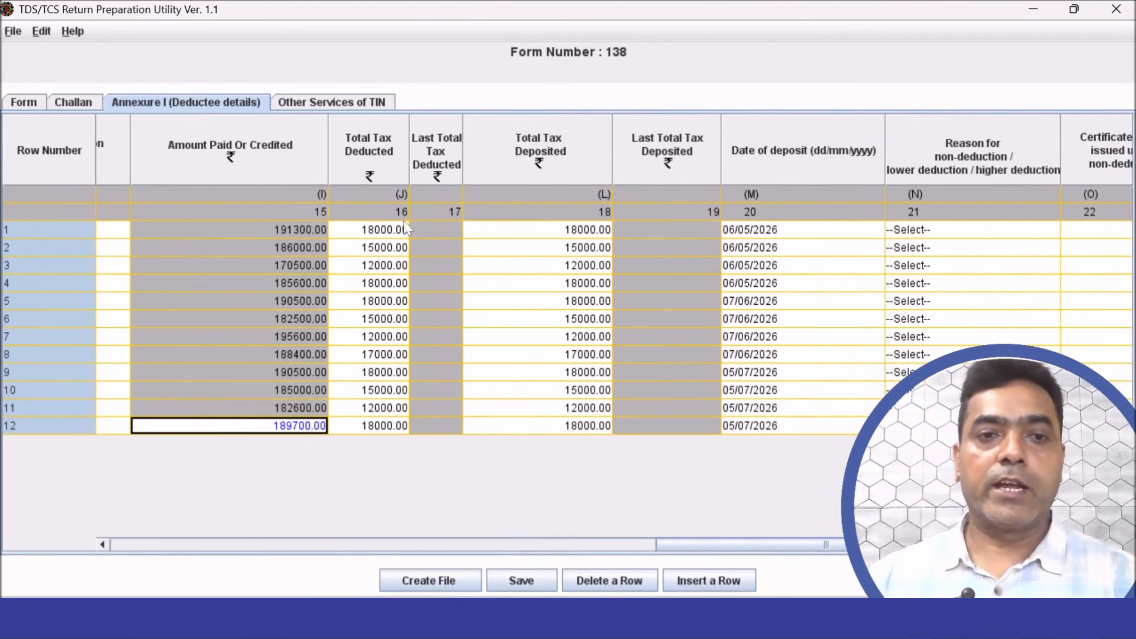
left_click(403, 337)
left_click(423, 426)
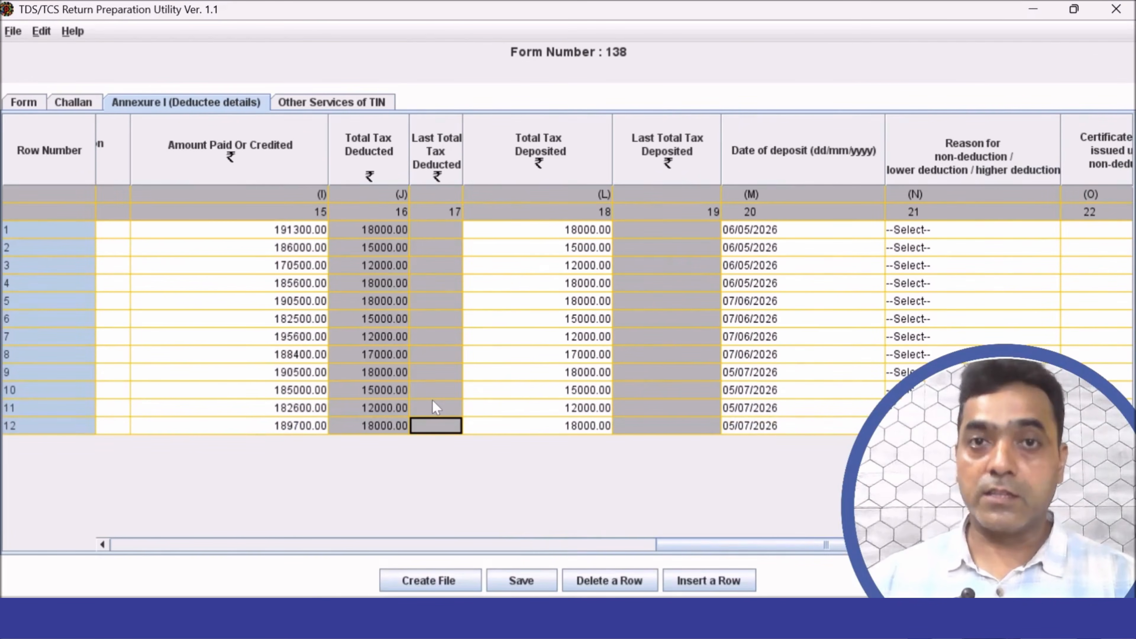
key("alt+Tab")
left_click_drag(607, 178, 607, 336)
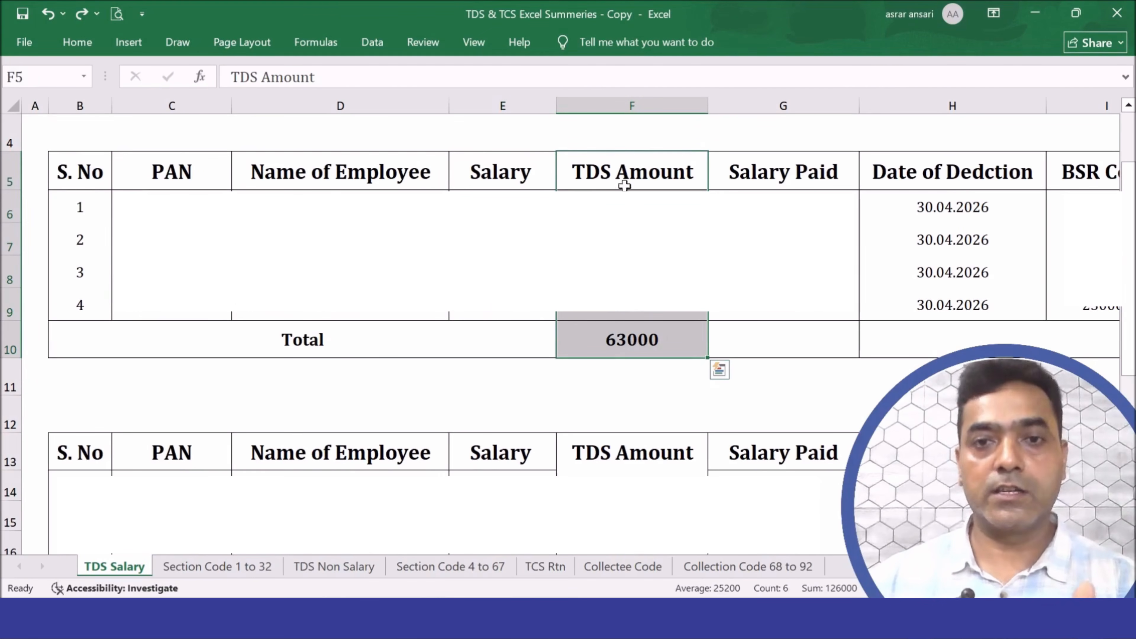
left_click_drag(624, 185, 640, 331)
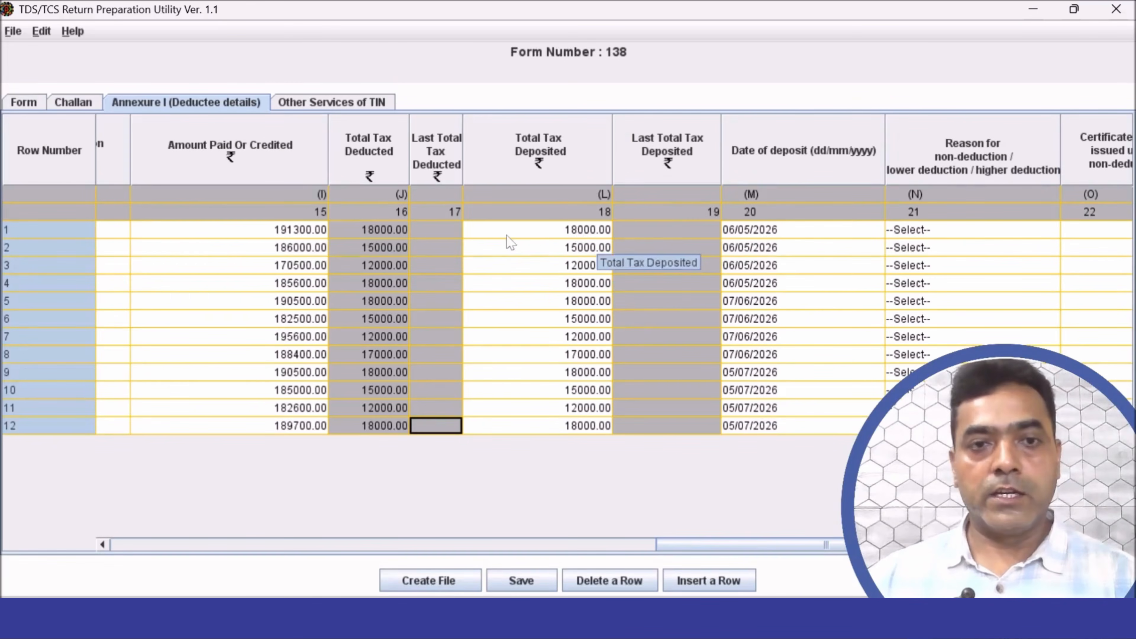
- In the utility, review the Total Tax Deposited and Date of deposit columns, and return to the Excel workbook
left_click_drag(507, 236, 523, 446)
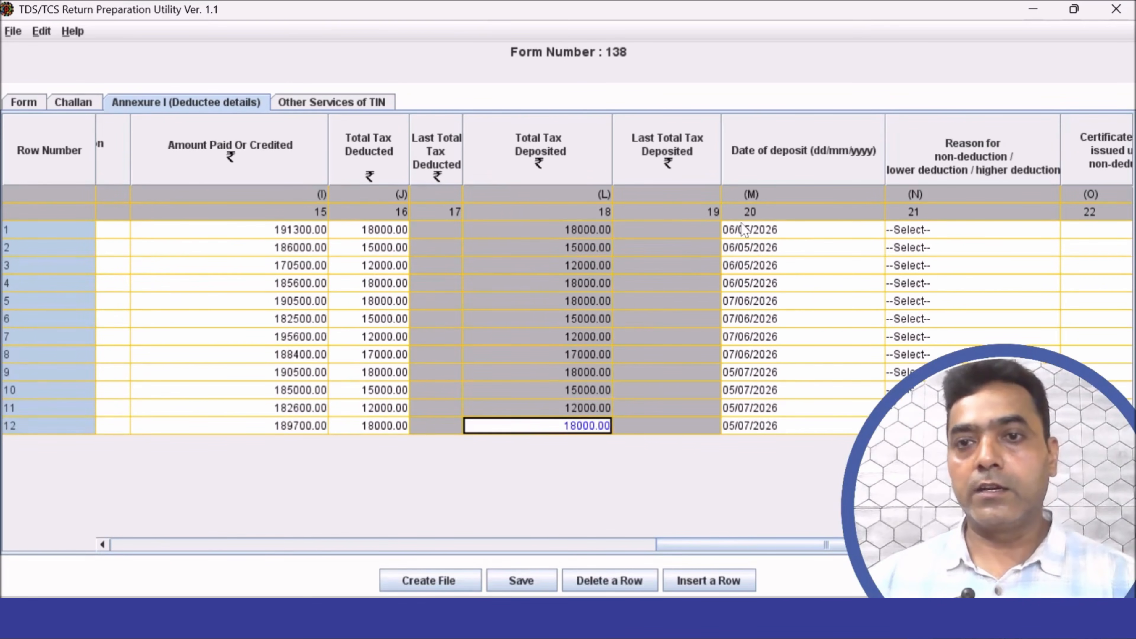
left_click_drag(742, 230, 763, 451)
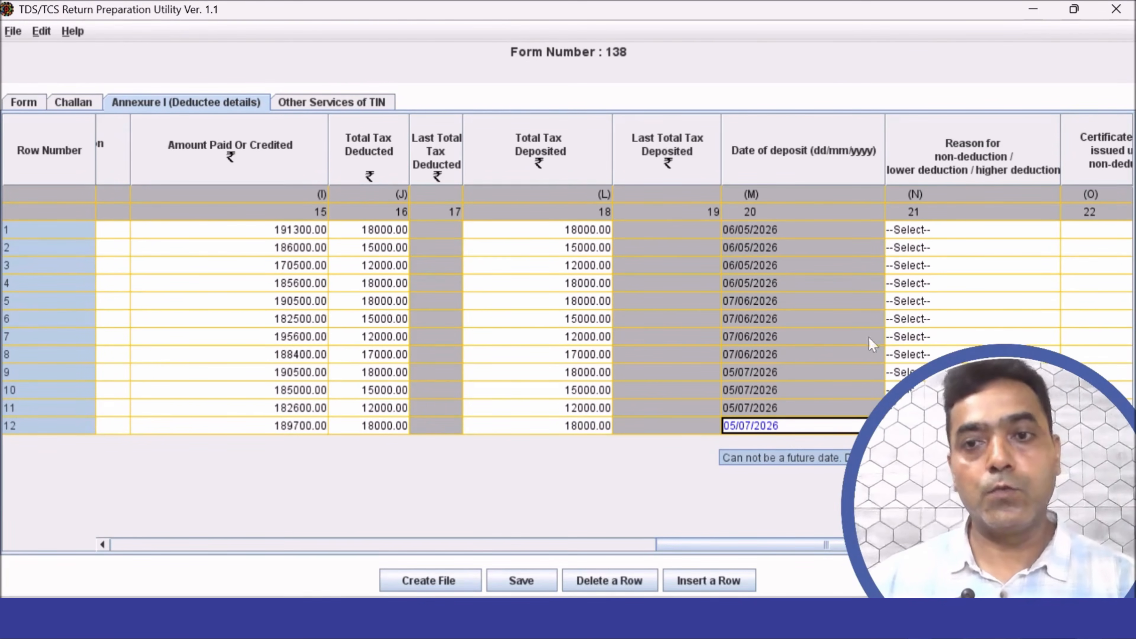
key("alt+Tab")
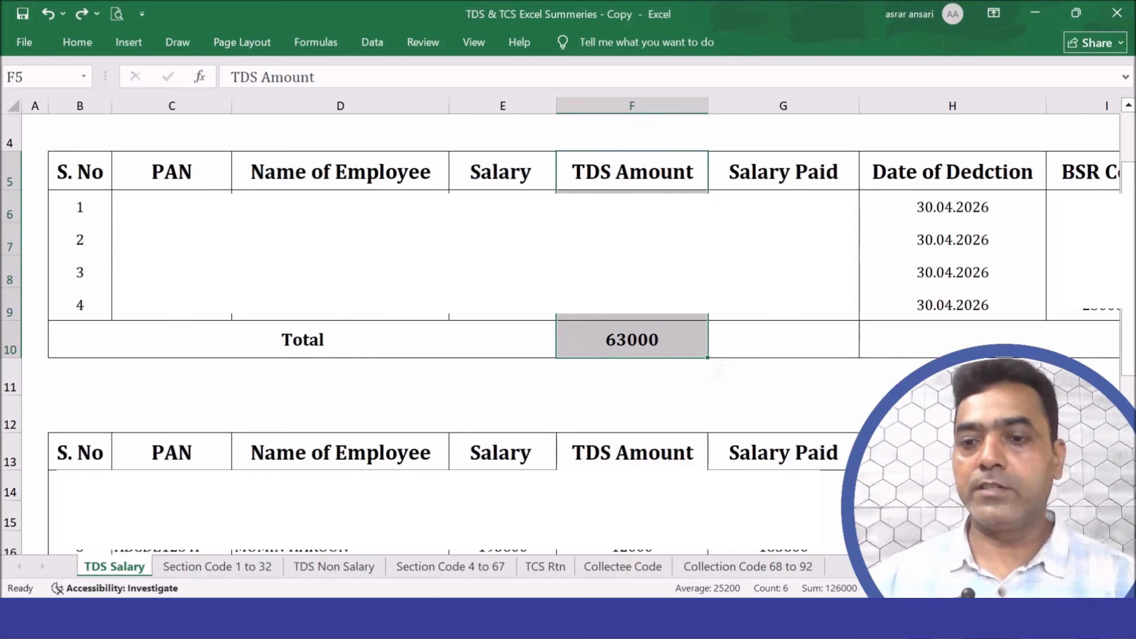
- Compare the Date of Dedction and Date columns of the first Excel salary table with the utility's Date of deposit column
scroll(571, 331, "right", 3)
left_click_drag(577, 175, 580, 321)
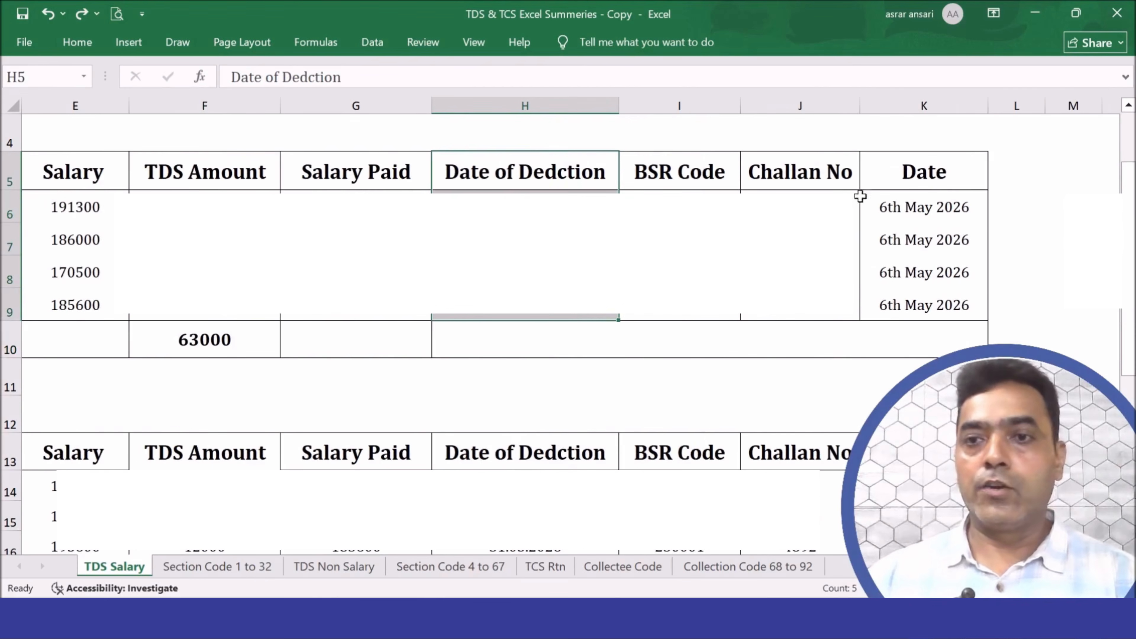
left_click_drag(925, 174, 909, 306)
key("alt+Tab")
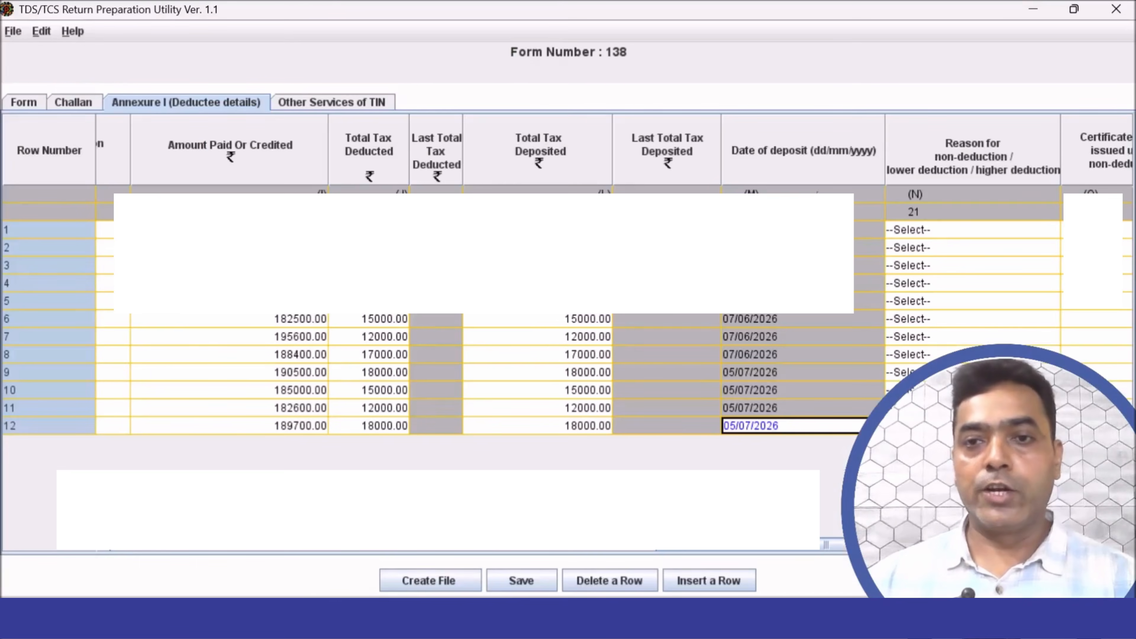
key("alt+Tab")
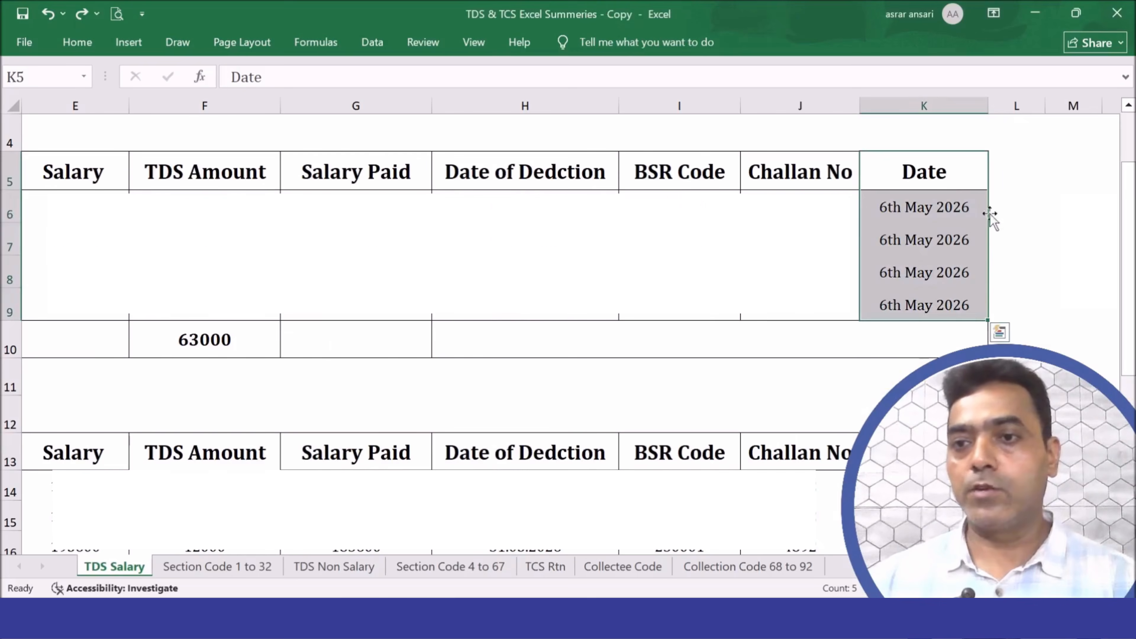
key("alt+Tab")
- In the utility, show the available options for Reason for non-deduction / lower deduction / higher deduction in row 3
left_click(975, 308)
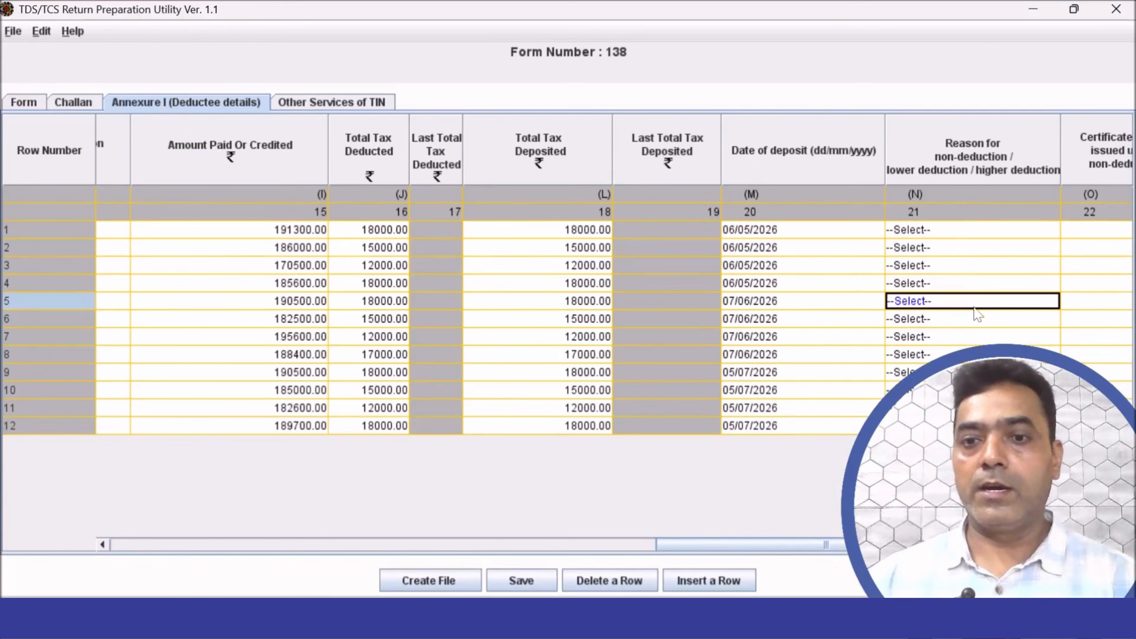
left_click_drag(835, 545, 958, 545)
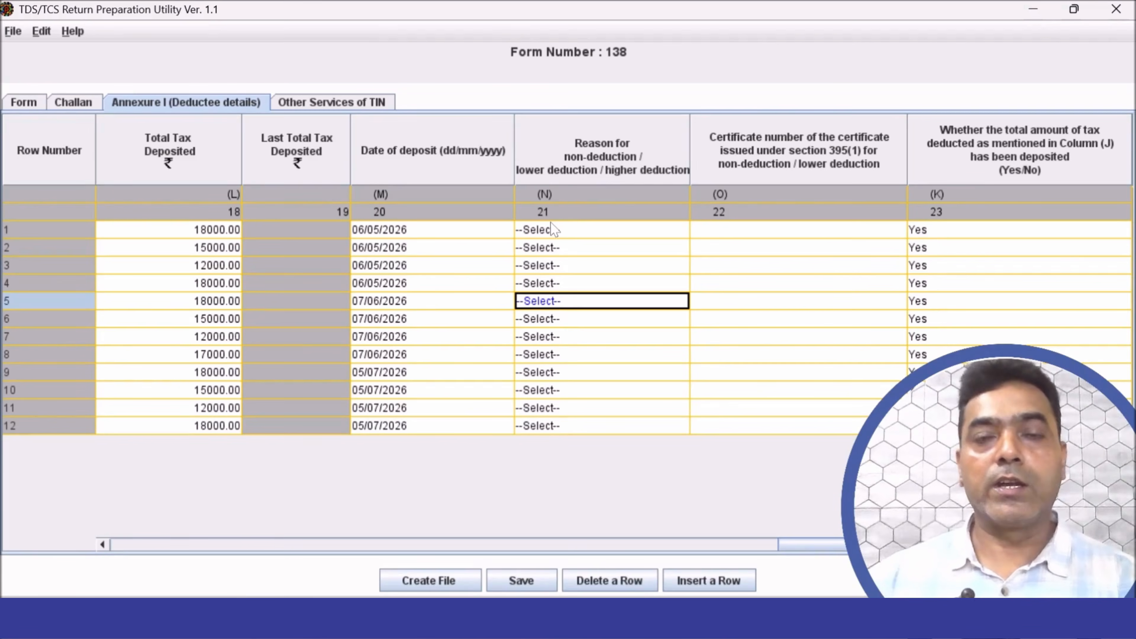
left_click(609, 268)
left_click(611, 267)
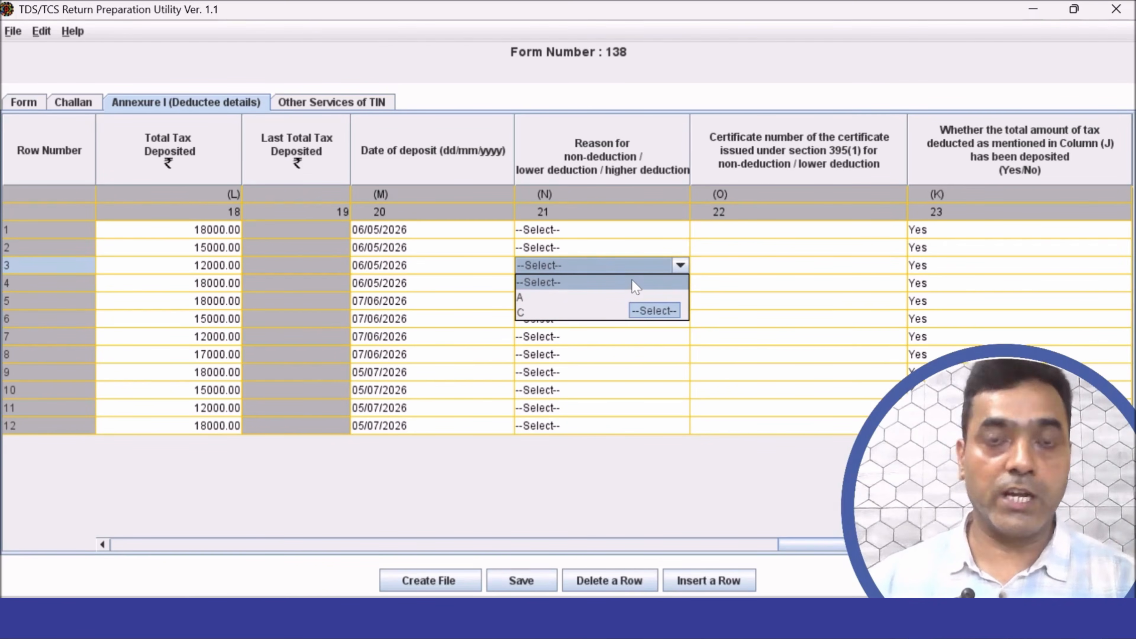
- Switch to the 138 Annexure Guide in Word and read when Column N (21) should be left blank
key("alt+Tab")
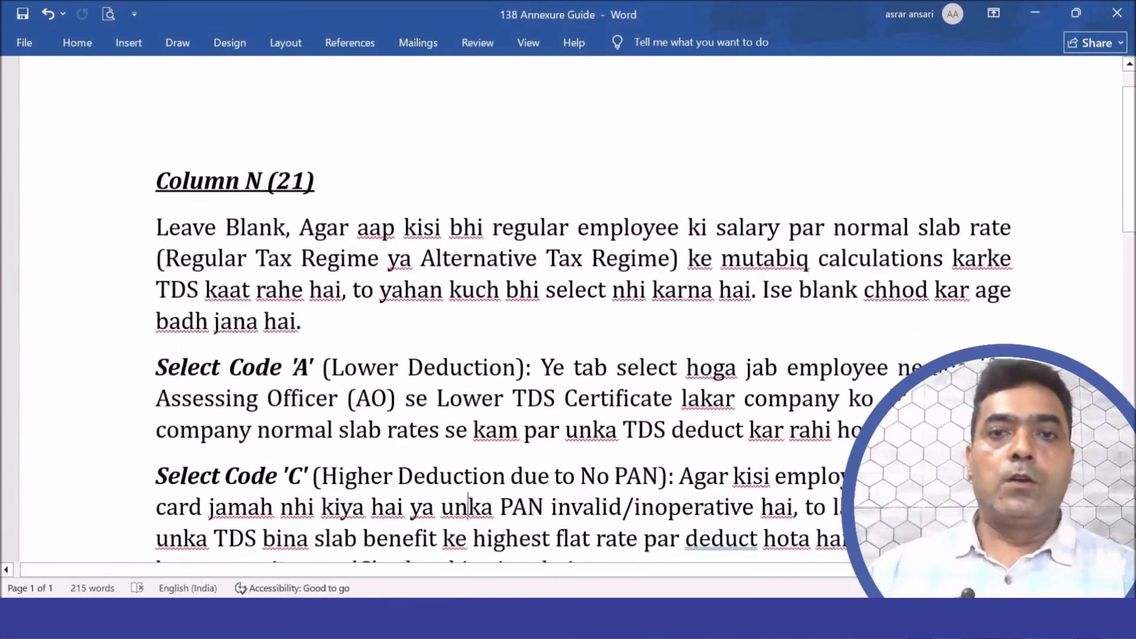
left_click(100, 156)
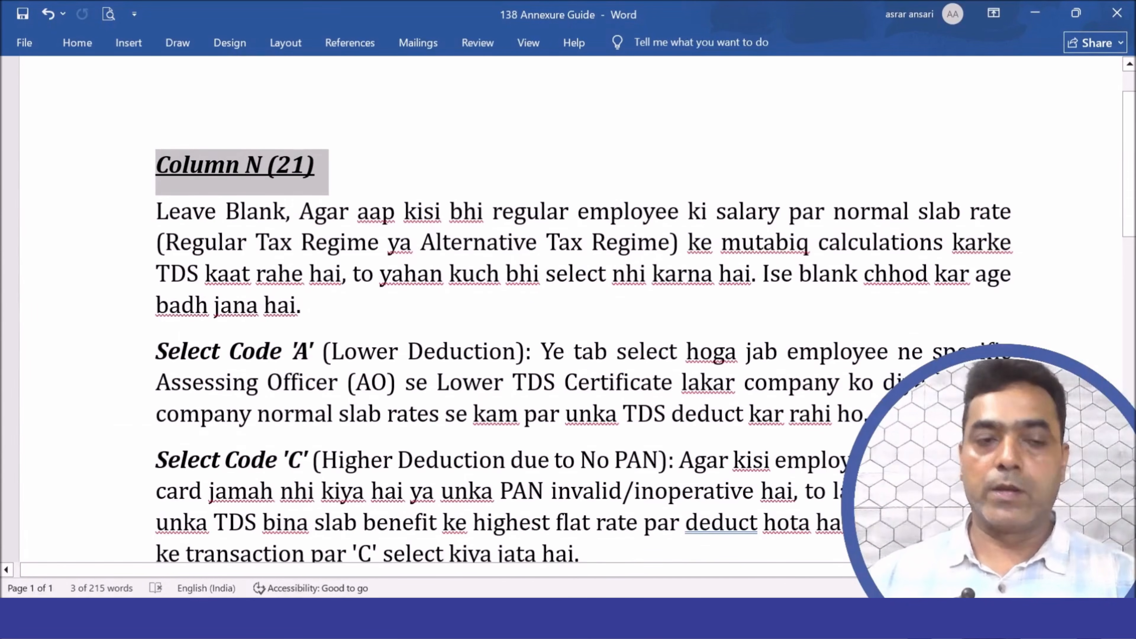
scroll(81, 160, "down", 2)
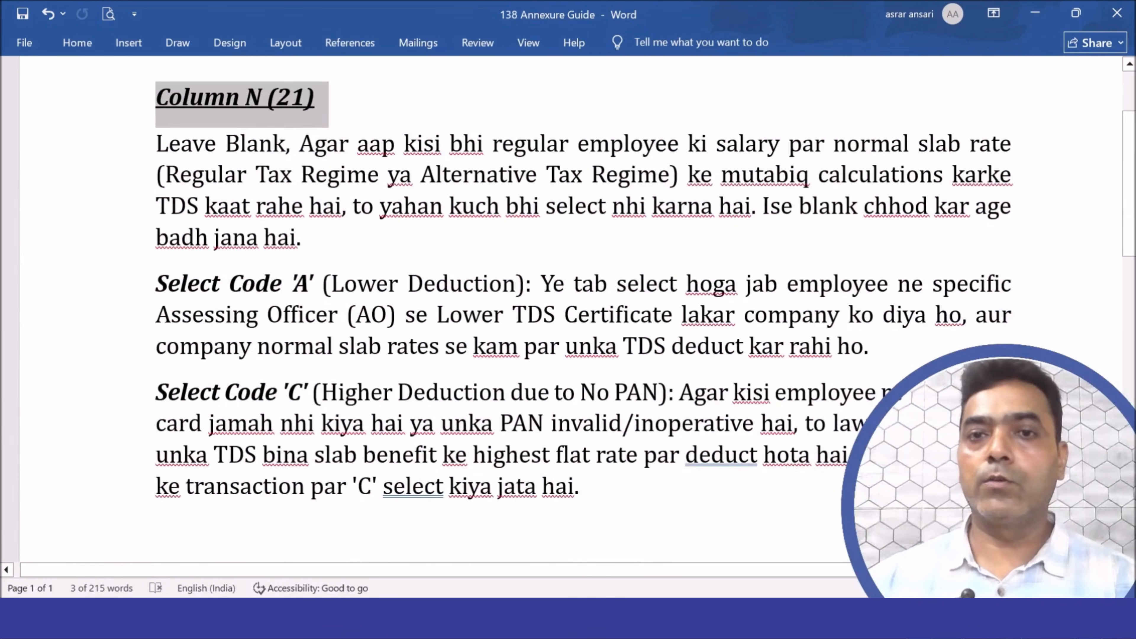
left_click(589, 144)
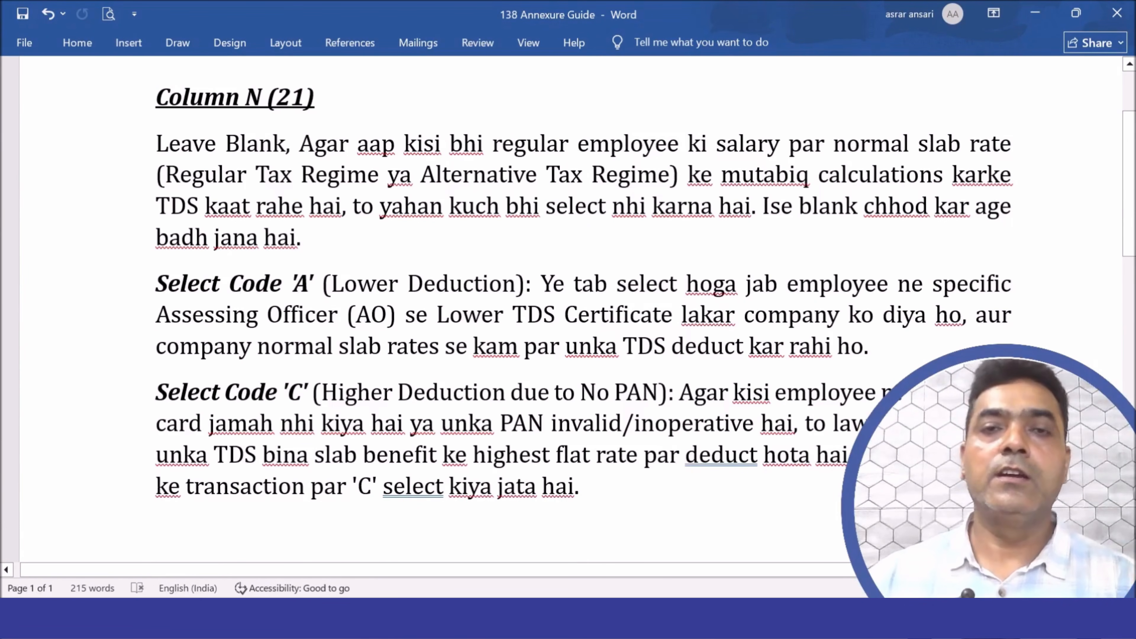
left_click_drag(301, 238, 156, 148)
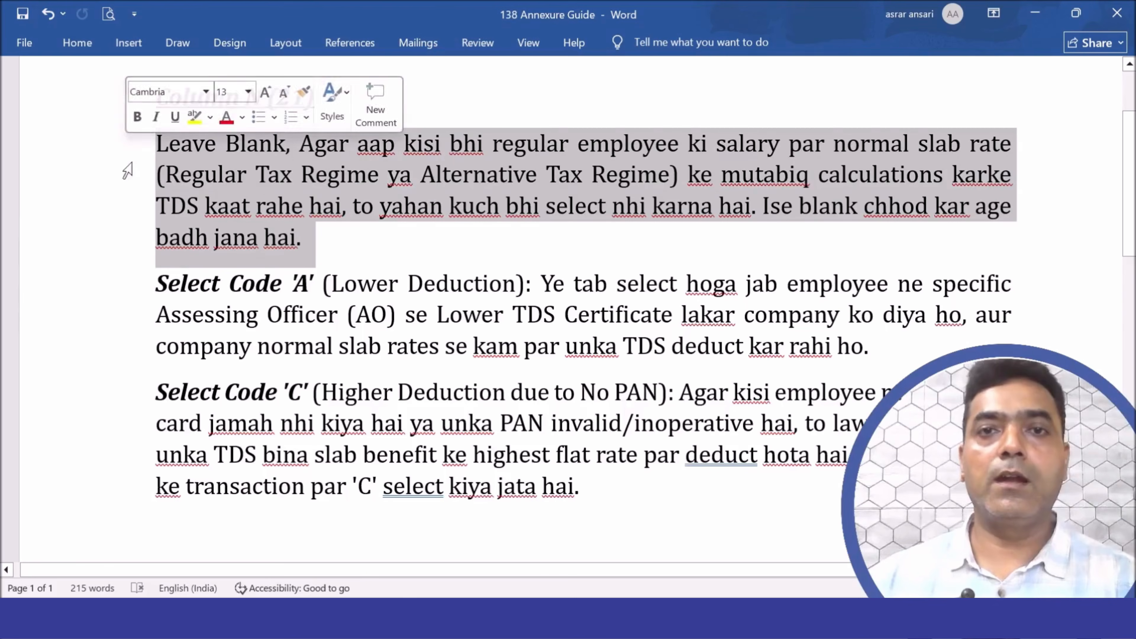
left_click(632, 195)
scroll(633, 195, "down", 1)
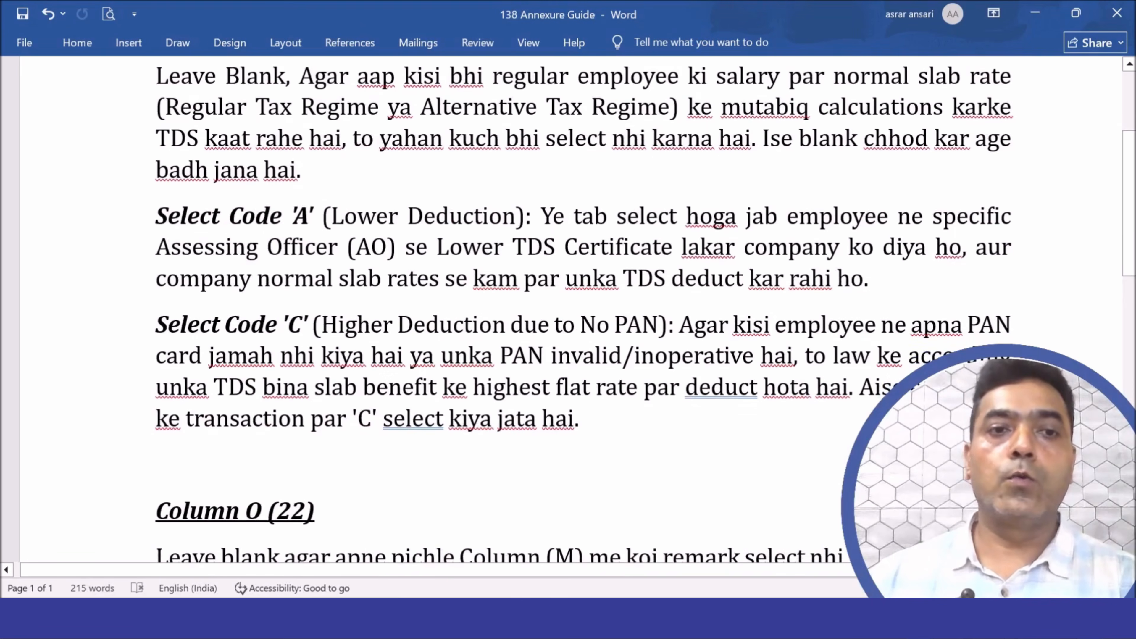
- Read the guide's Select Code 'A' (Lower Deduction) explanation for Column N (21)
left_click_drag(322, 217, 156, 217)
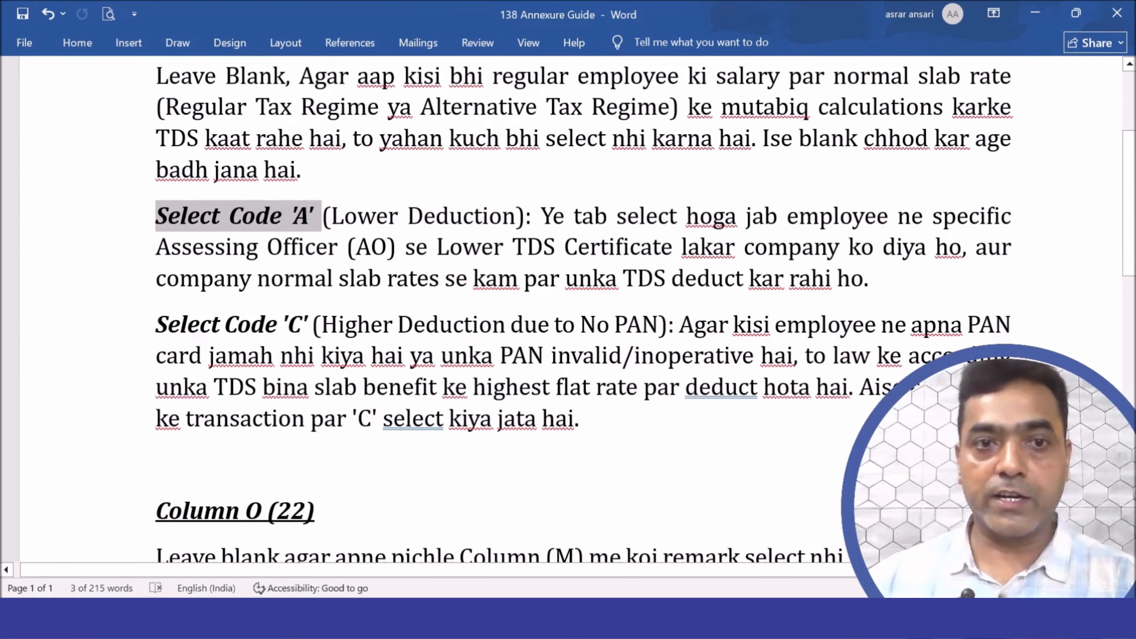
left_click_drag(331, 217, 814, 278)
left_click(313, 212)
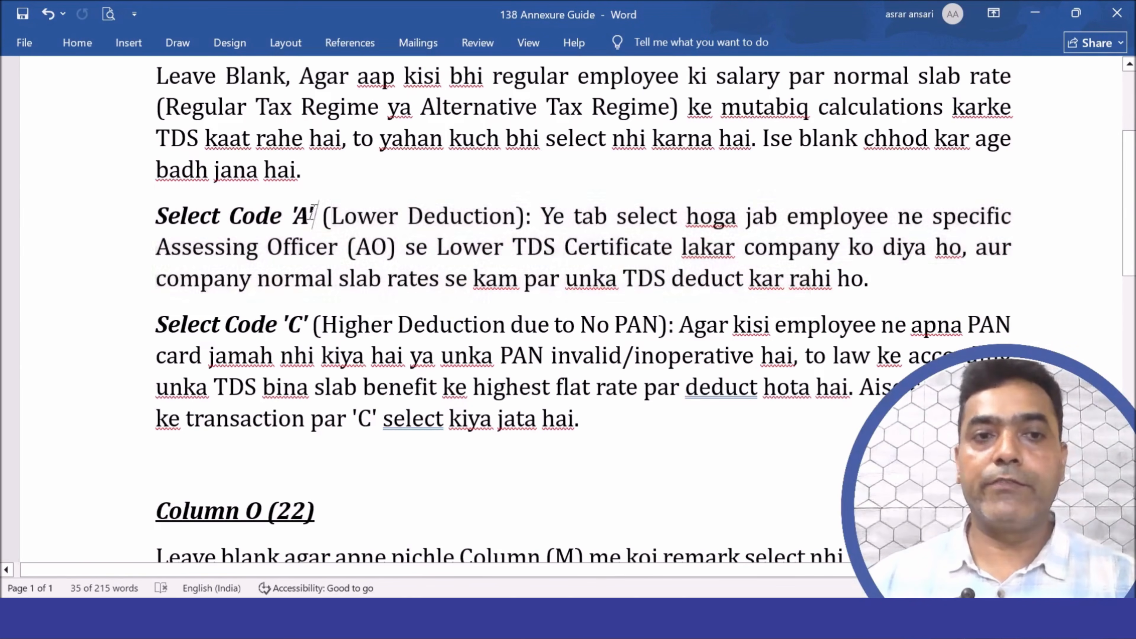
scroll(313, 212, "down", 2)
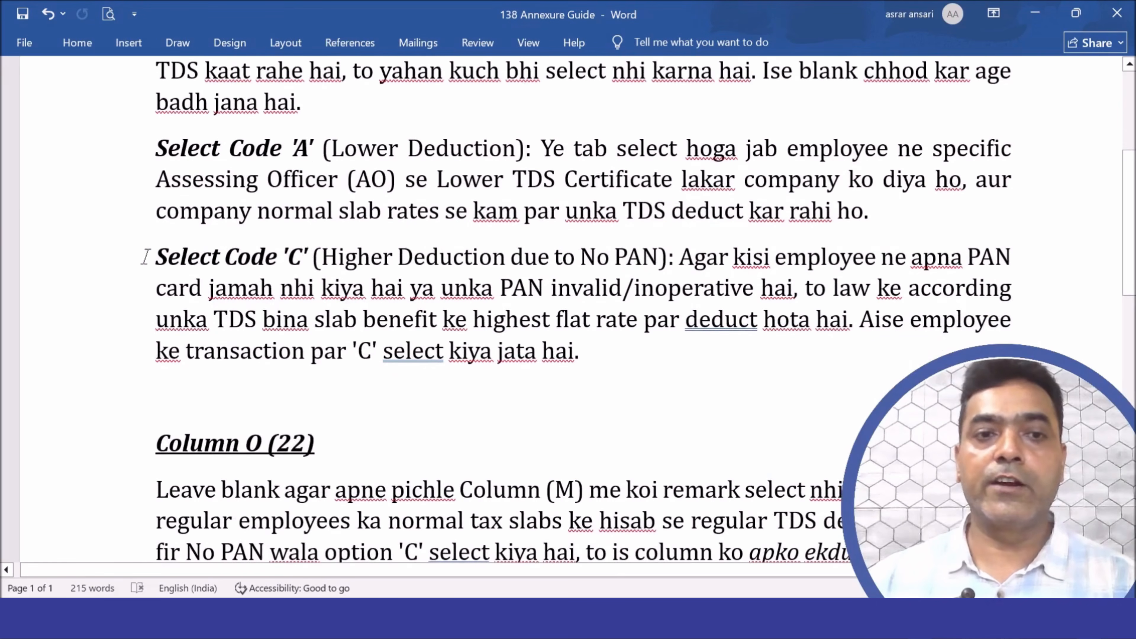
- Read the guide's Select Code 'C' (Higher Deduction due to No PAN) explanation for Column N (21)
left_click_drag(145, 256, 832, 288)
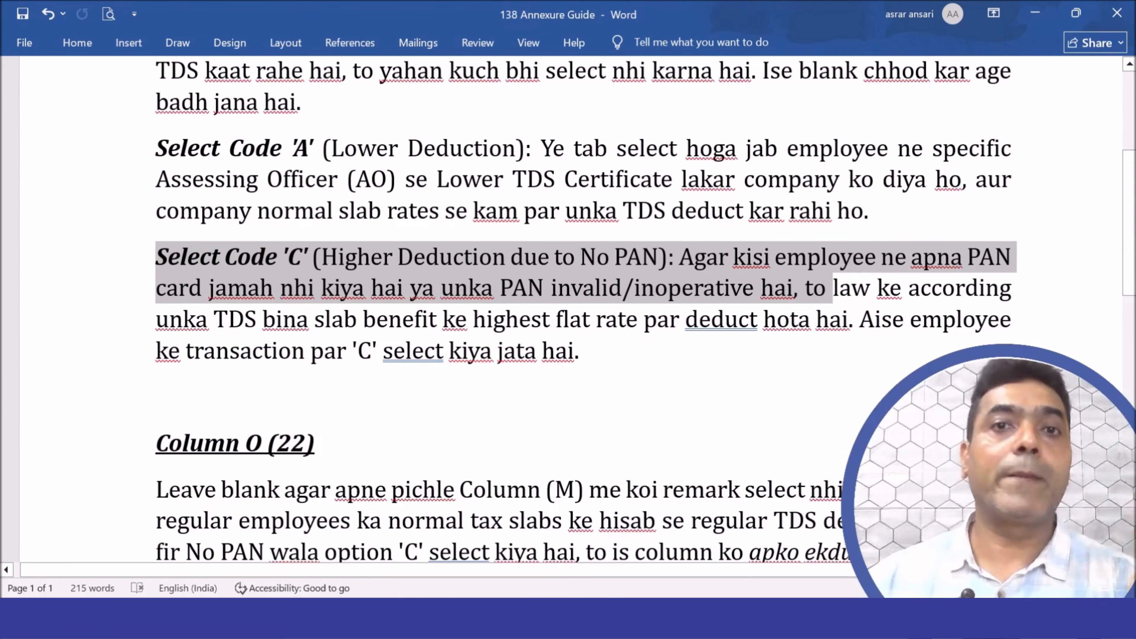
left_click_drag(832, 288, 815, 319)
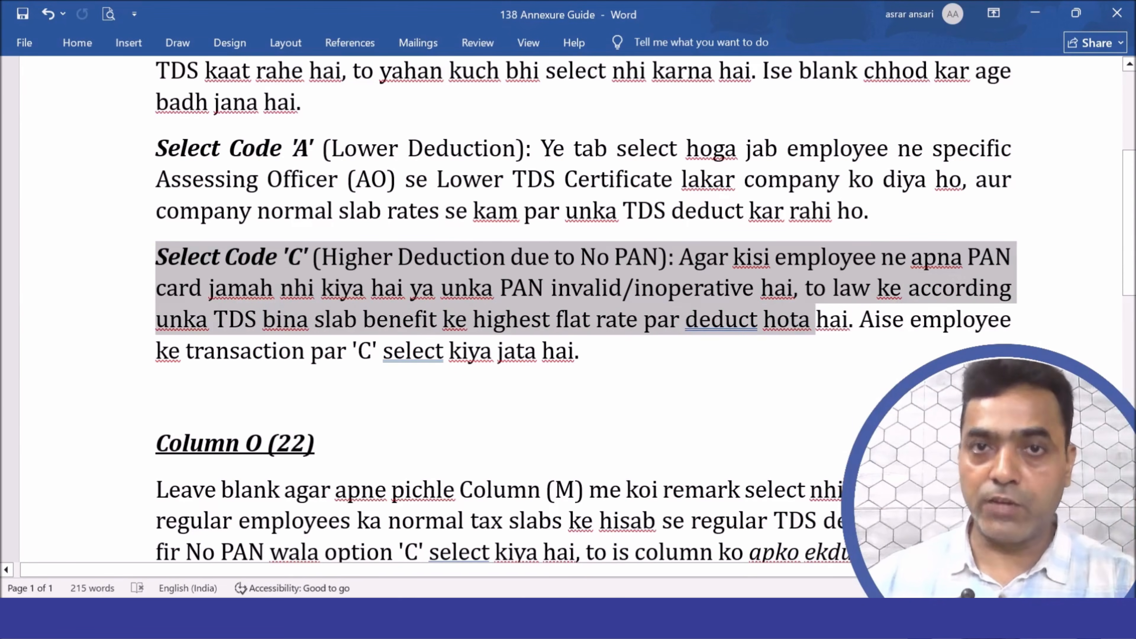
left_click(622, 286)
left_click_drag(677, 257, 235, 261)
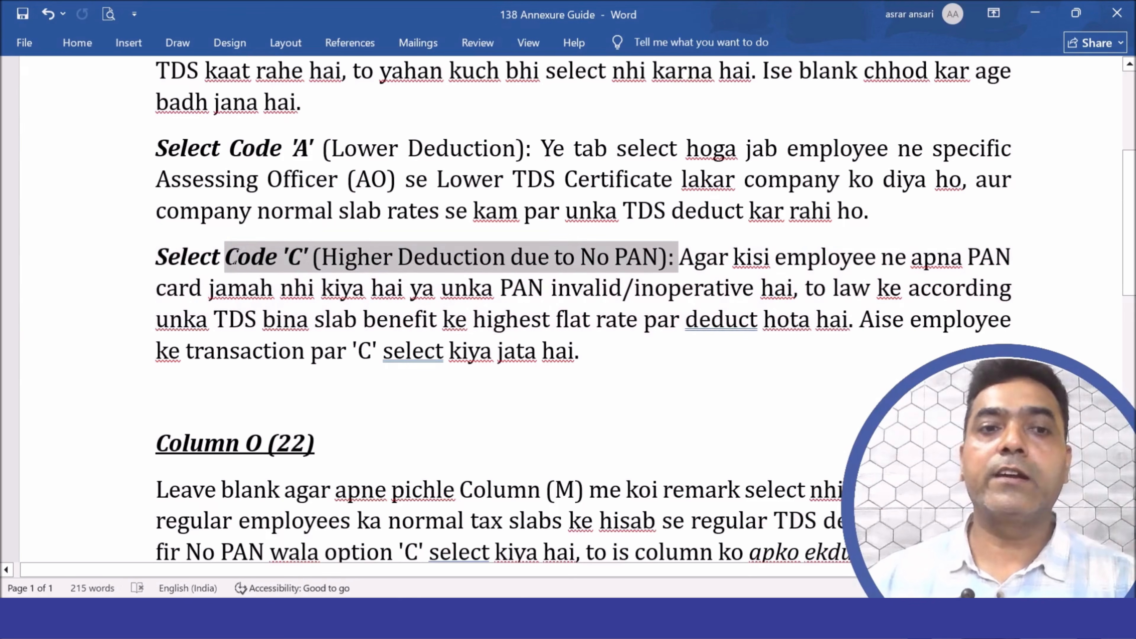
left_click(962, 257)
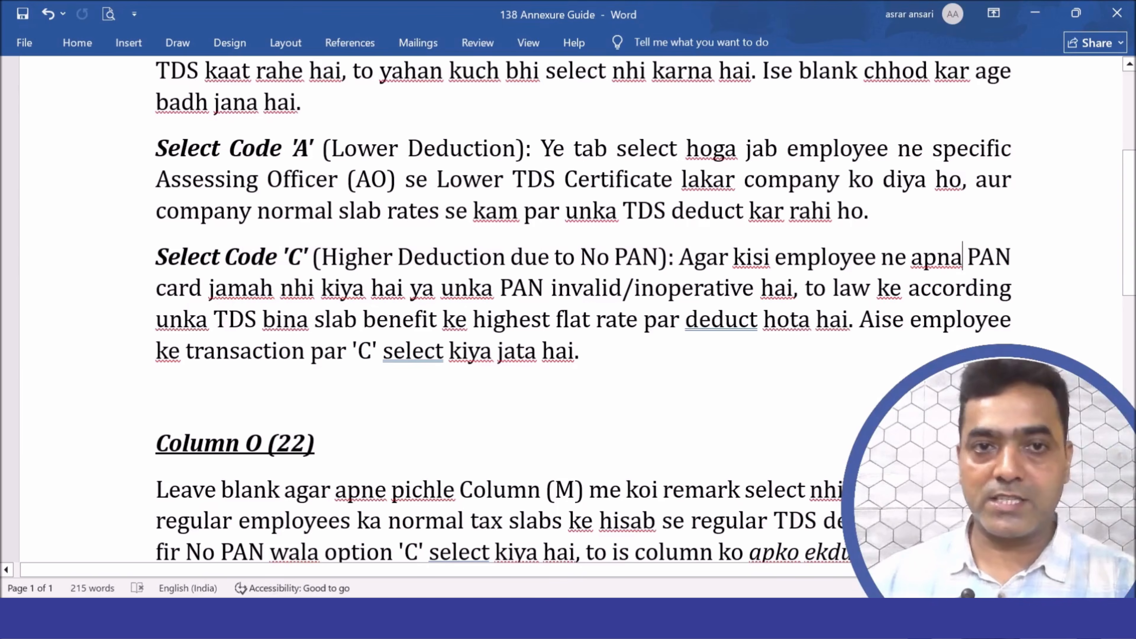
left_click_drag(321, 258, 198, 258)
left_click(601, 288)
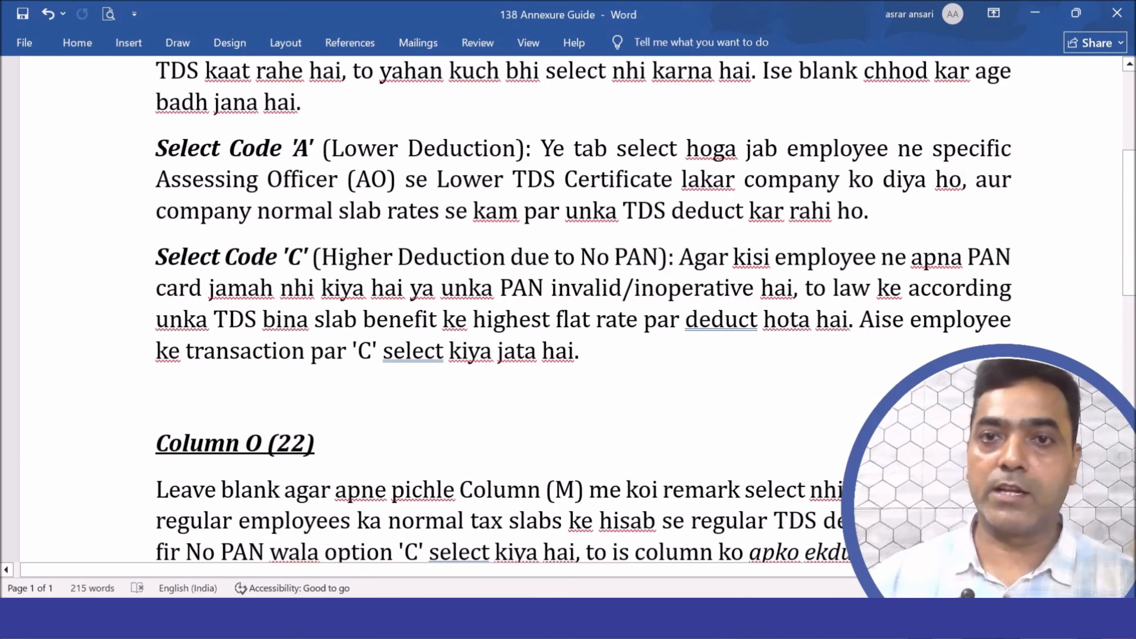
- Return to the Form 138 utility and review the reason column (N) and the certificate number column (O) across the deductee rows
key("alt+Tab")
left_click(593, 317)
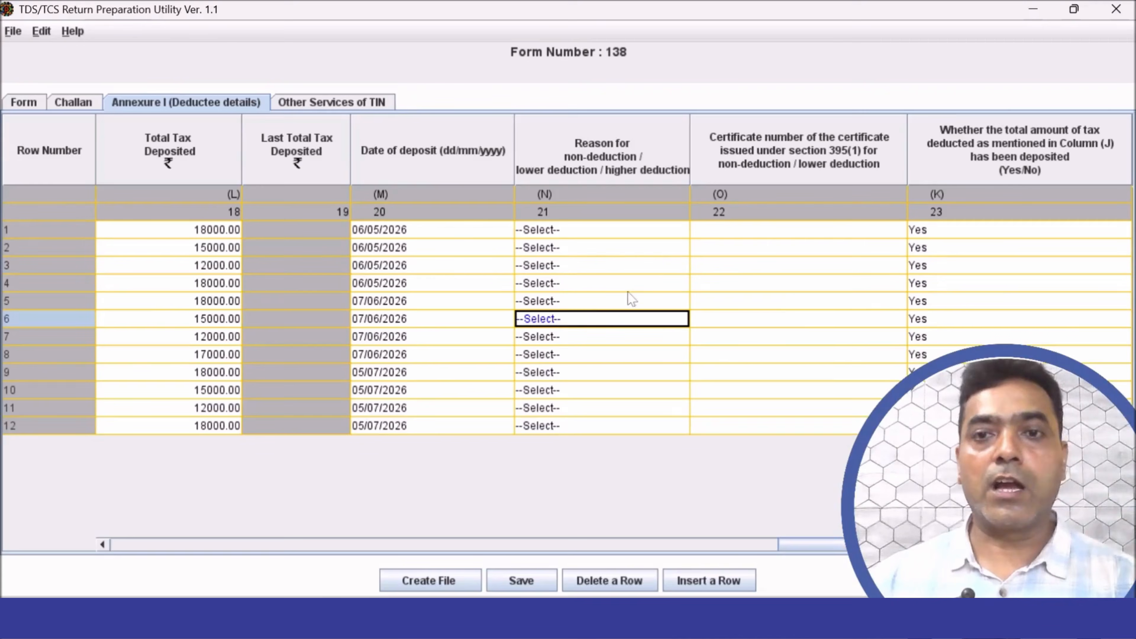
left_click_drag(791, 252, 799, 408)
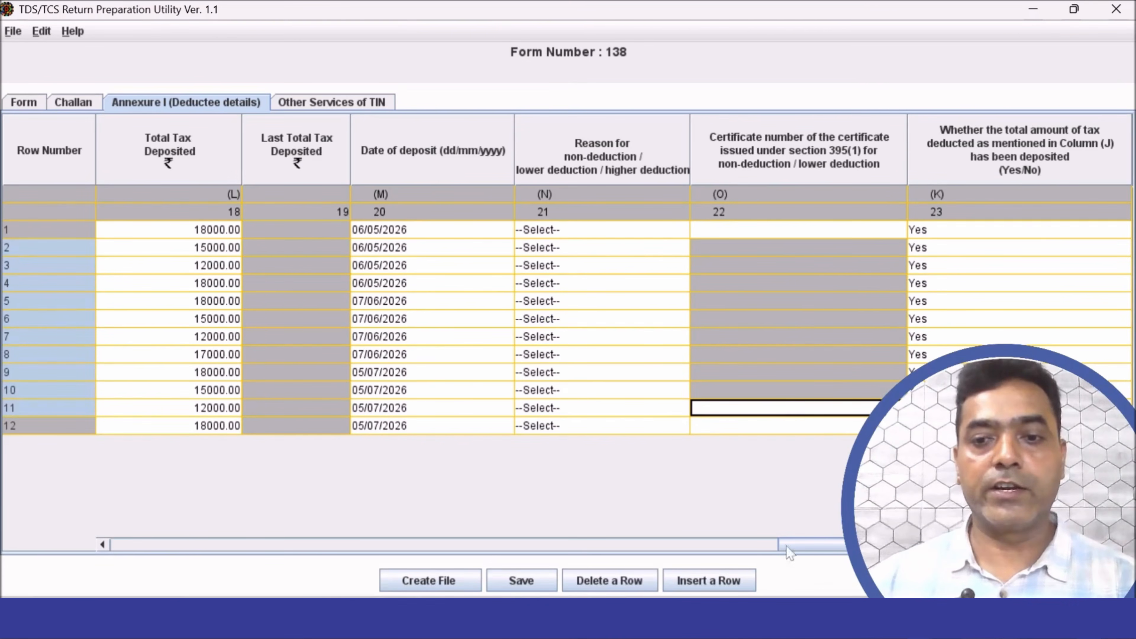
left_click_drag(573, 281, 575, 408)
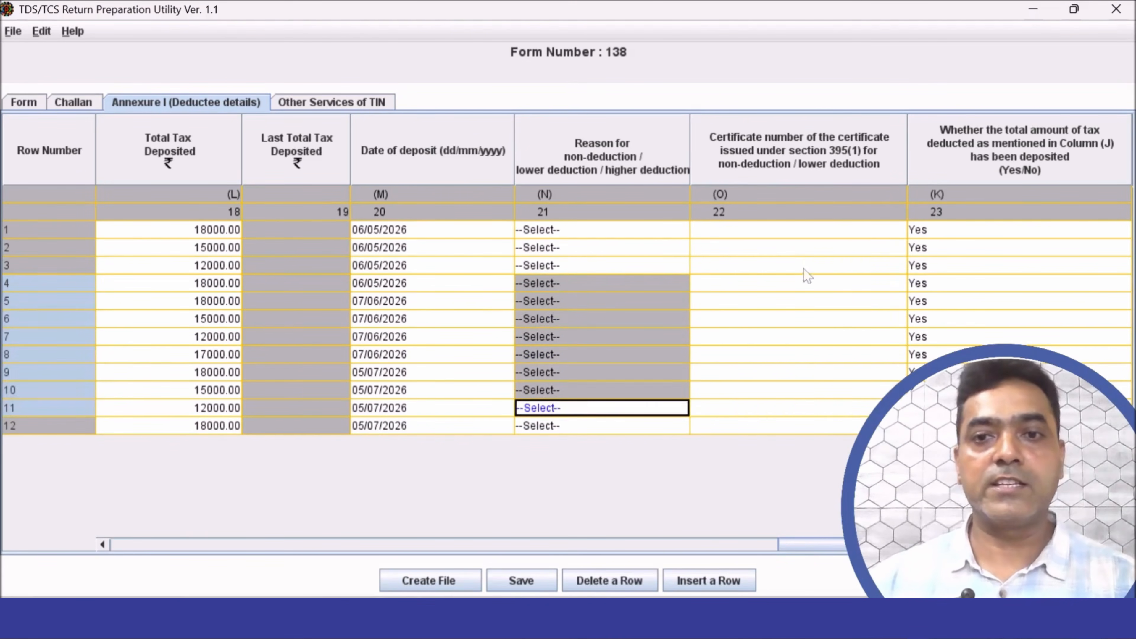
left_click_drag(803, 235, 800, 427)
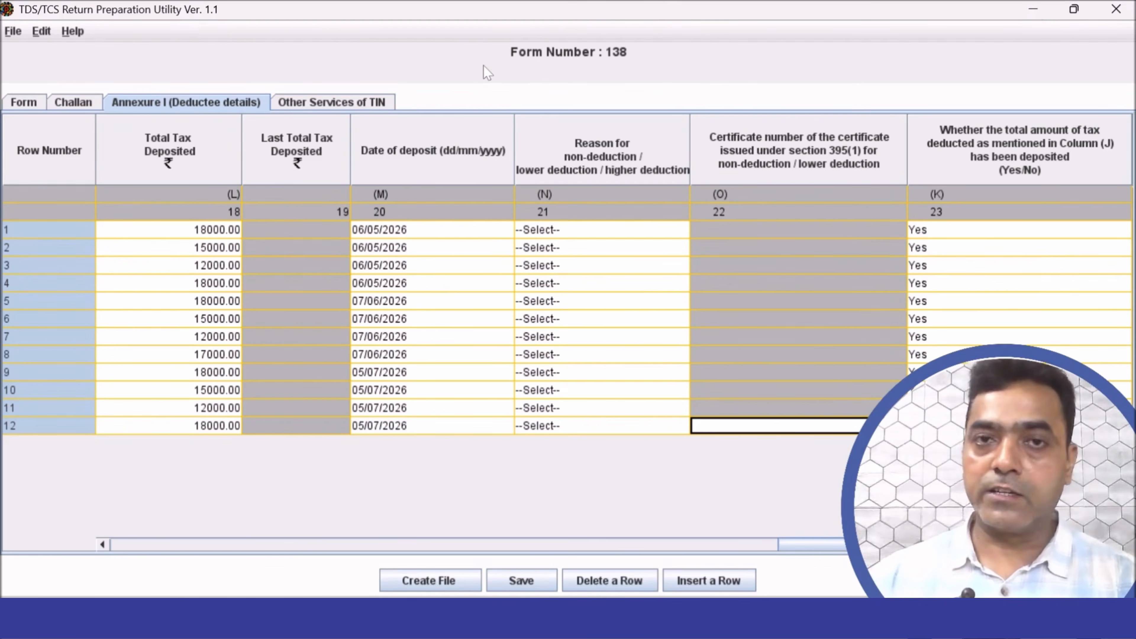
- Switch to Excel's TDS Non Salary sheet and review the PAN, Name of Deductee and Section & Table columns of the first table
key("alt+Tab")
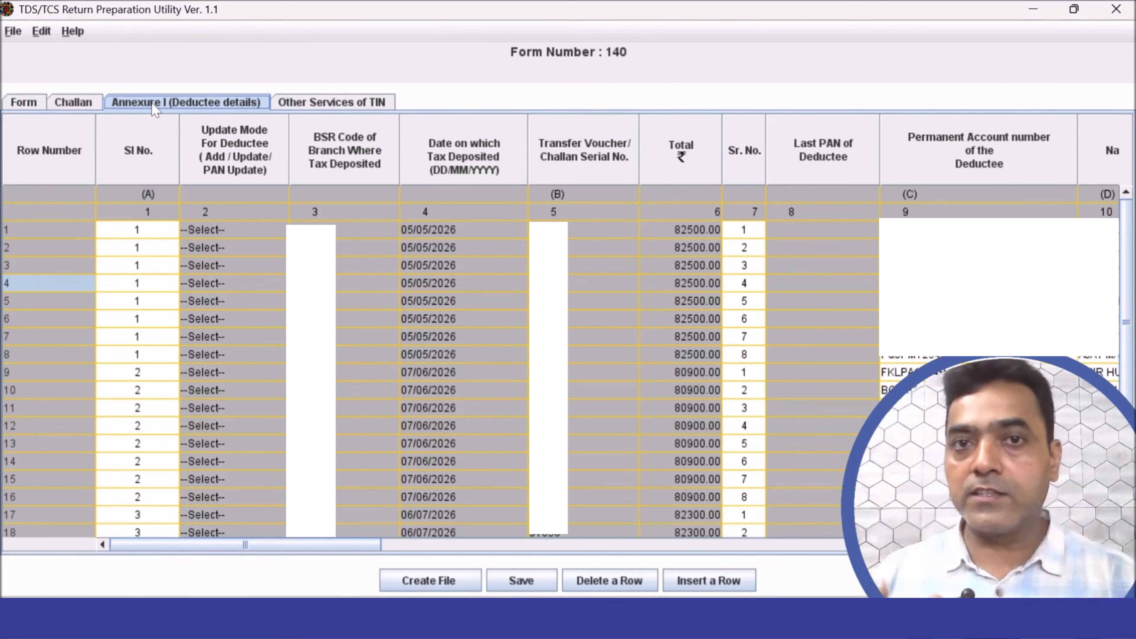
key("alt+Tab")
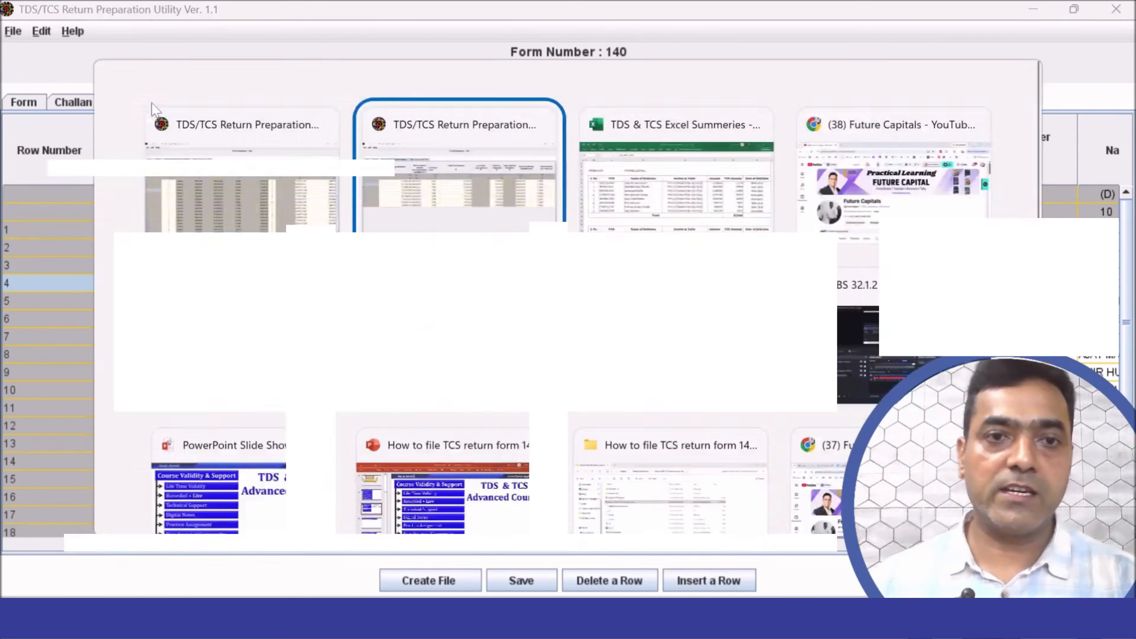
left_click_drag(370, 193, 382, 459)
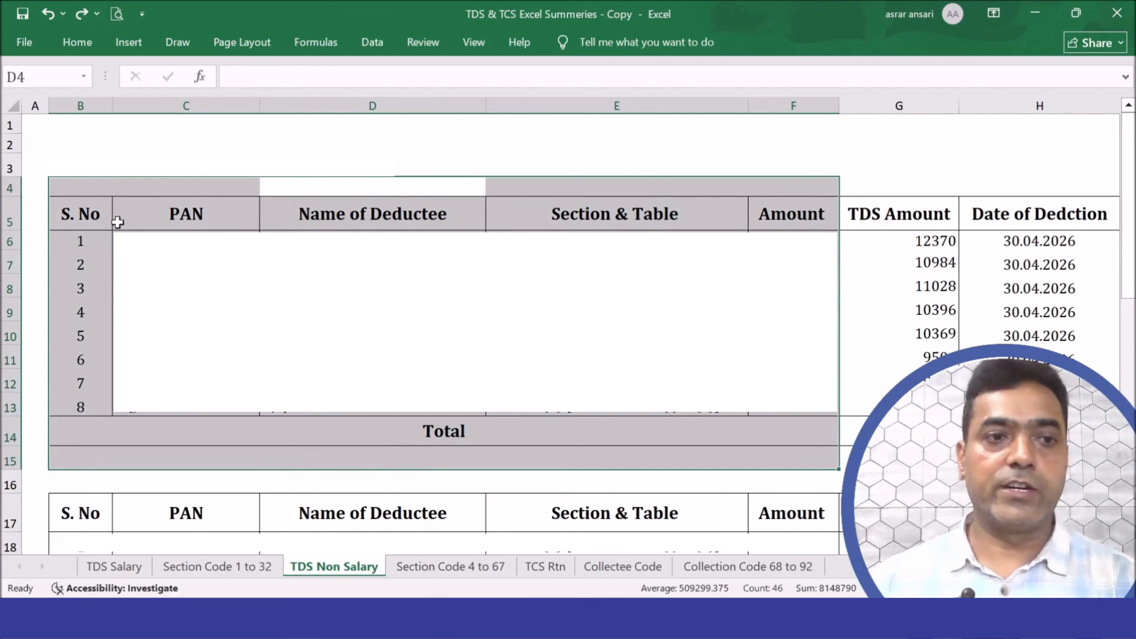
left_click_drag(144, 216, 181, 481)
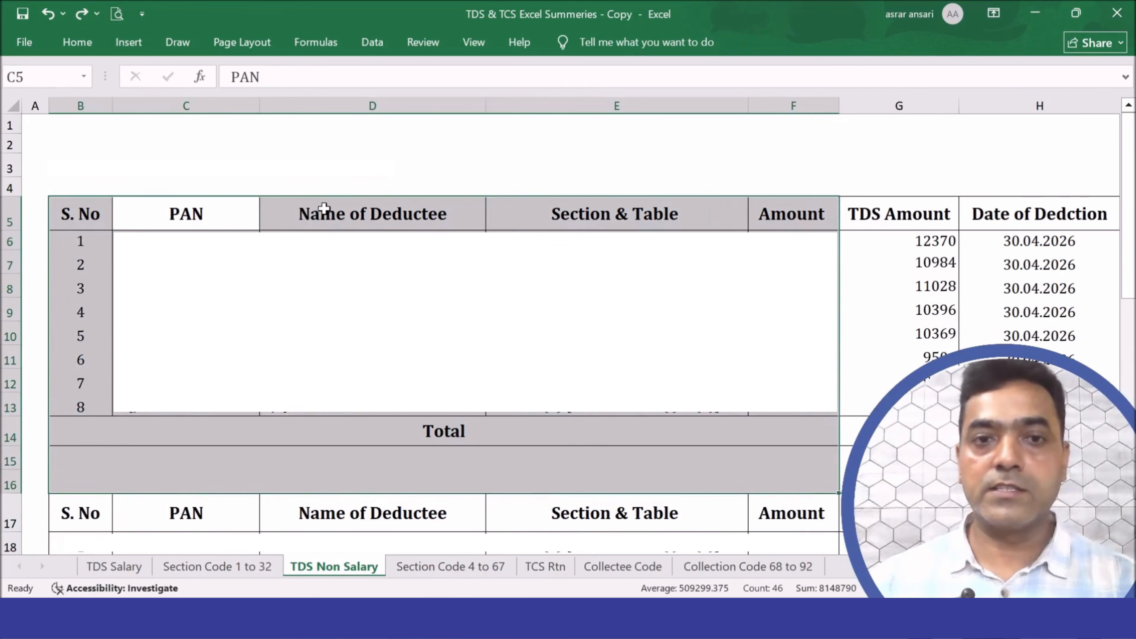
left_click_drag(325, 209, 327, 381)
left_click_drag(600, 227, 596, 384)
- Review the amount, TDS amount, deduction date, BSR code, challan number and deposit date columns of the first non-salary table
left_click_drag(791, 219, 794, 405)
left_click_drag(907, 226, 902, 363)
left_click_drag(1034, 220, 1037, 432)
scroll(719, 224, "right", 4)
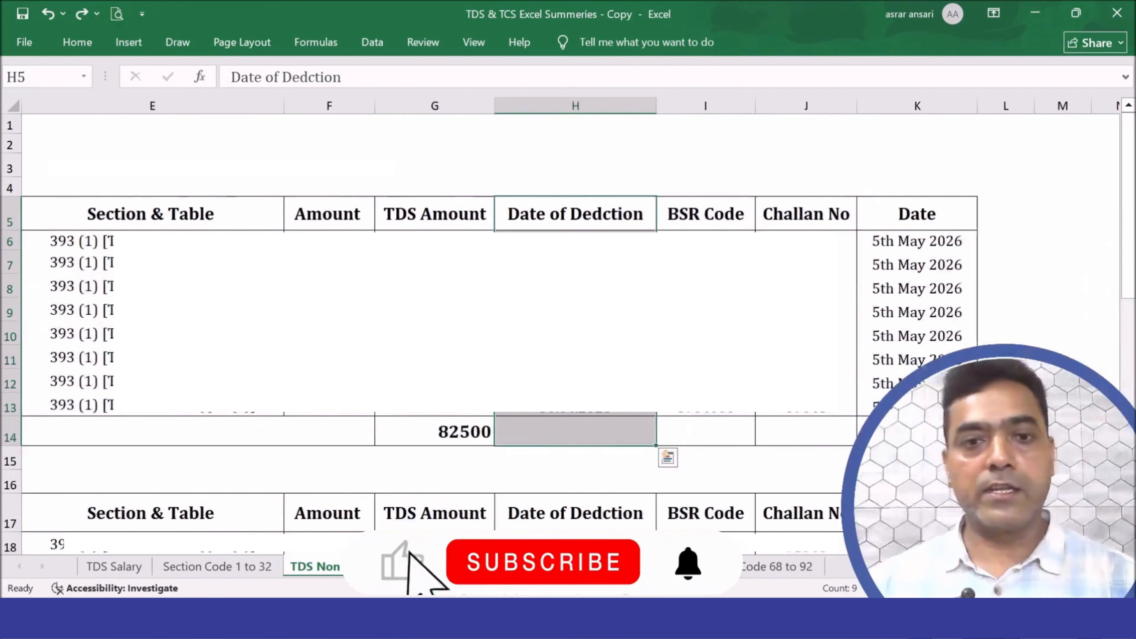
left_click_drag(719, 223, 716, 431)
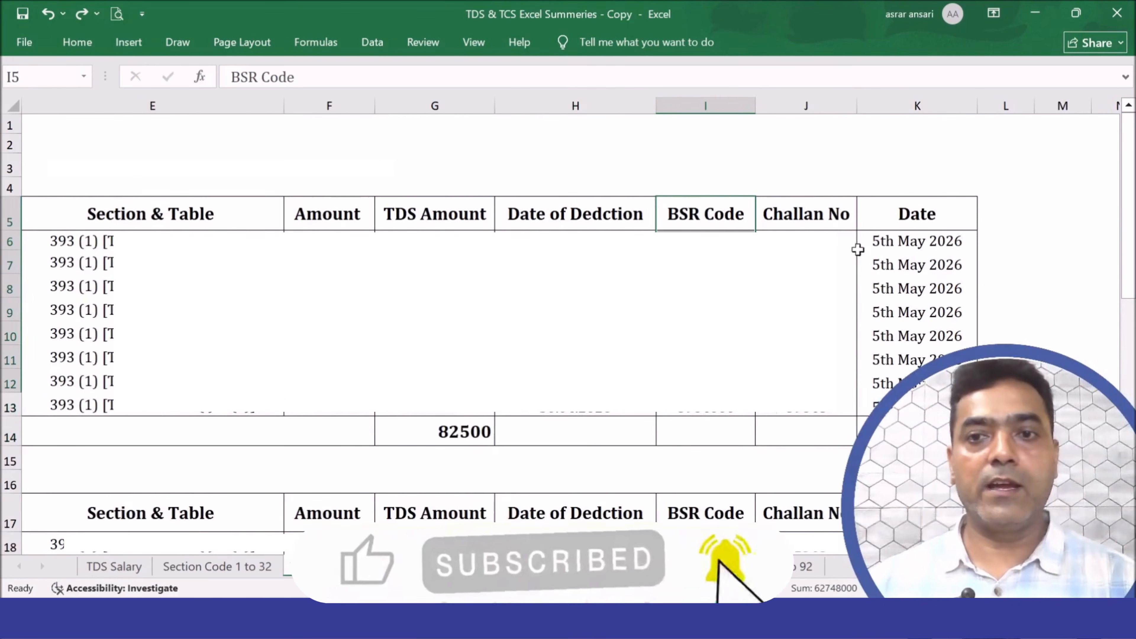
left_click_drag(831, 219, 840, 432)
left_click_drag(917, 219, 912, 404)
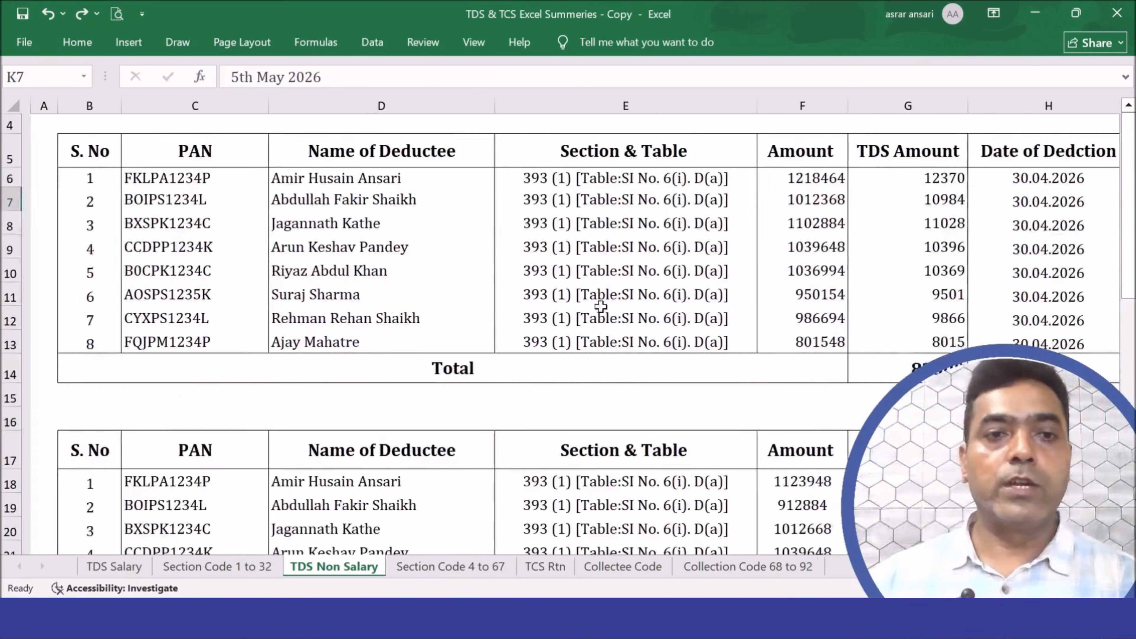
- Look over the non-salary tables, switch to the Form 140 utility and open its Challan details
scroll(568, 313, "up", 2)
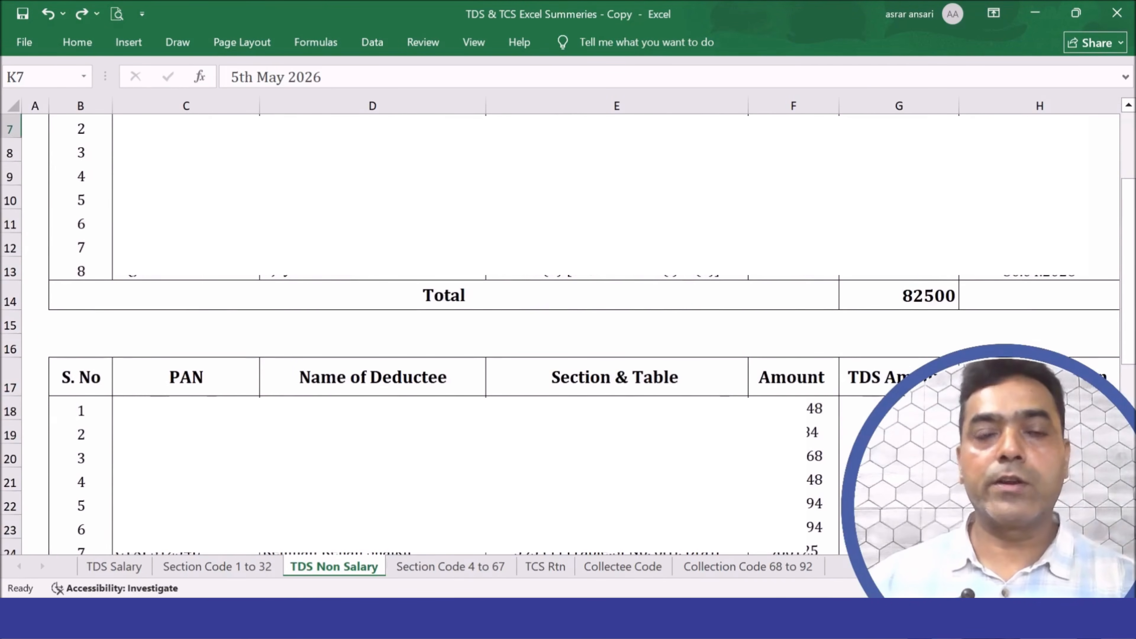
scroll(373, 229, "up", 2)
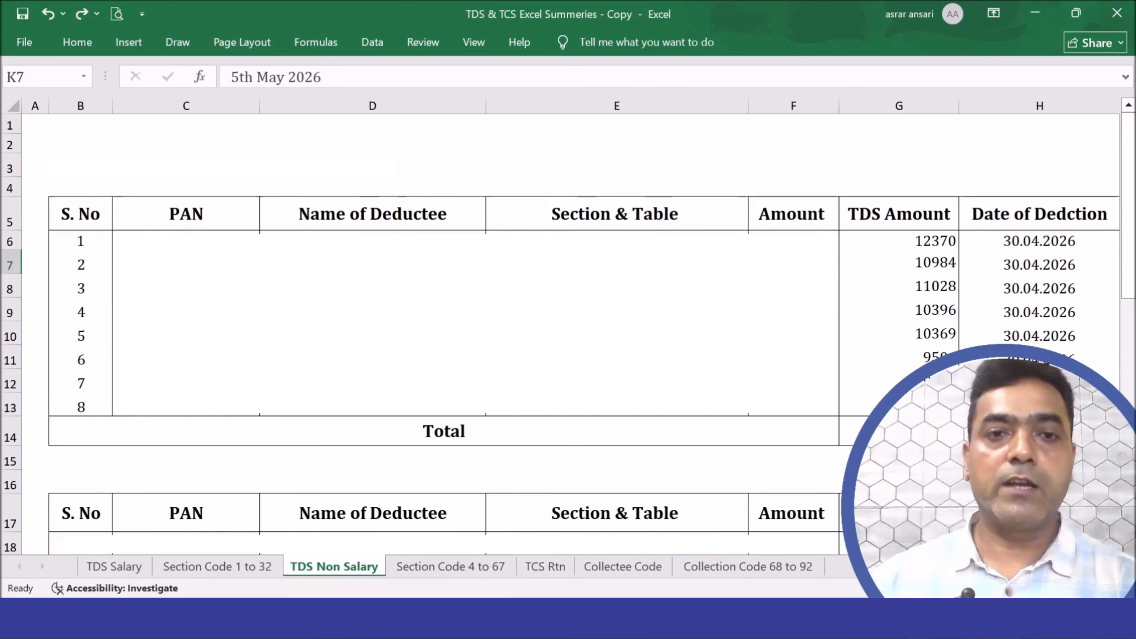
key("alt+Tab")
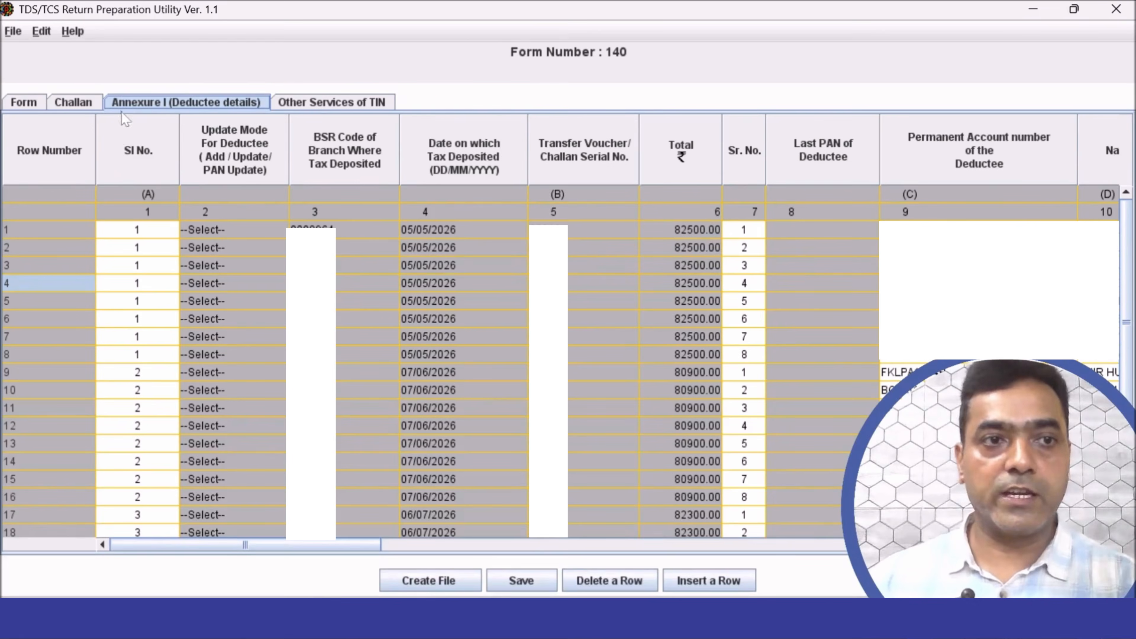
left_click(99, 103)
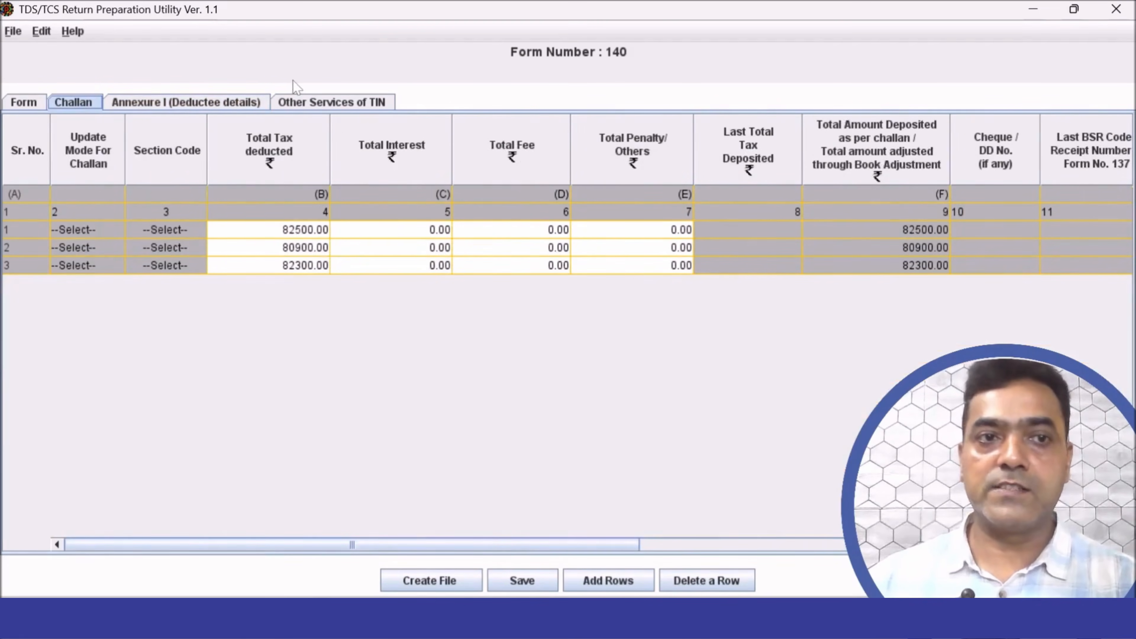
- Open Form 140's Annexure I deductee details and compare its deductee PAN column with the PAN column in Excel's TDS Non Salary sheet
left_click(259, 104)
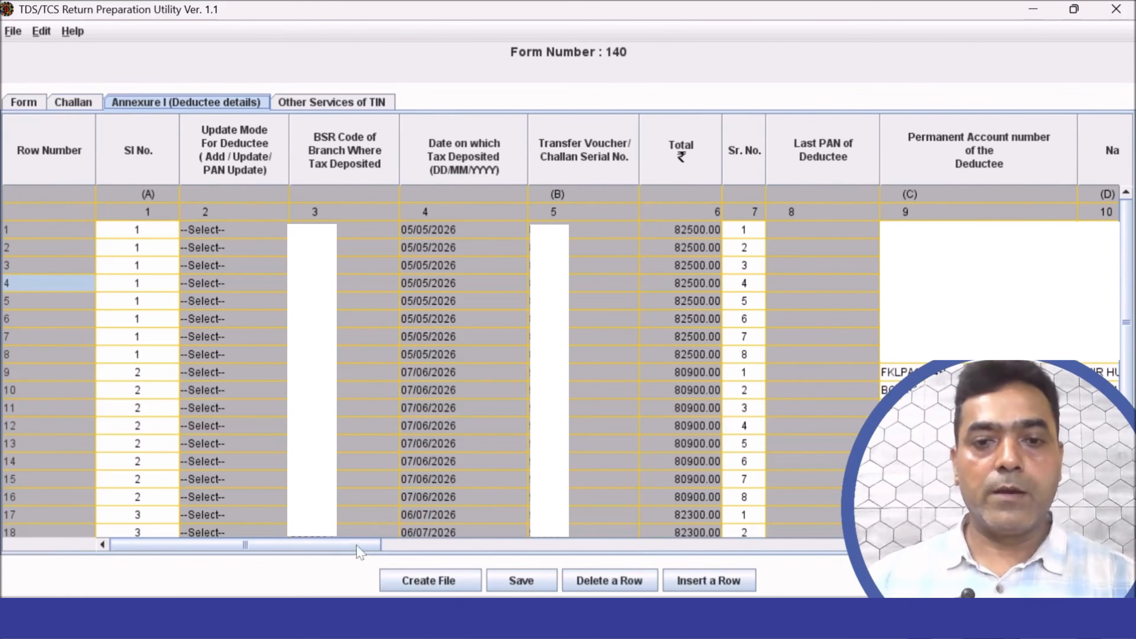
left_click_drag(357, 545, 485, 554)
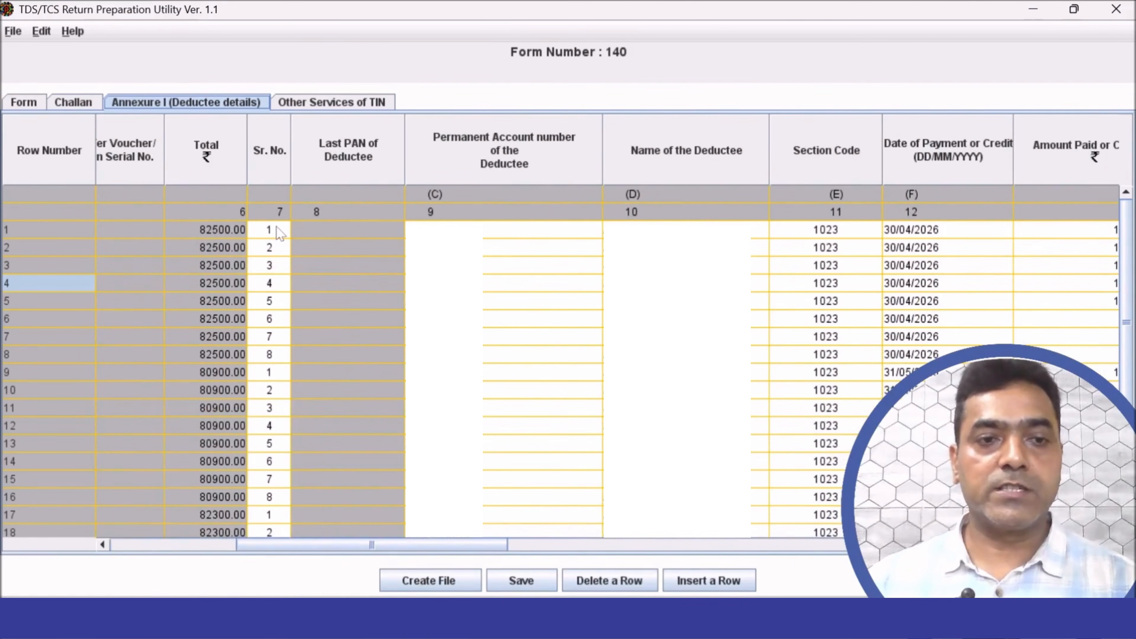
left_click_drag(533, 233, 544, 511)
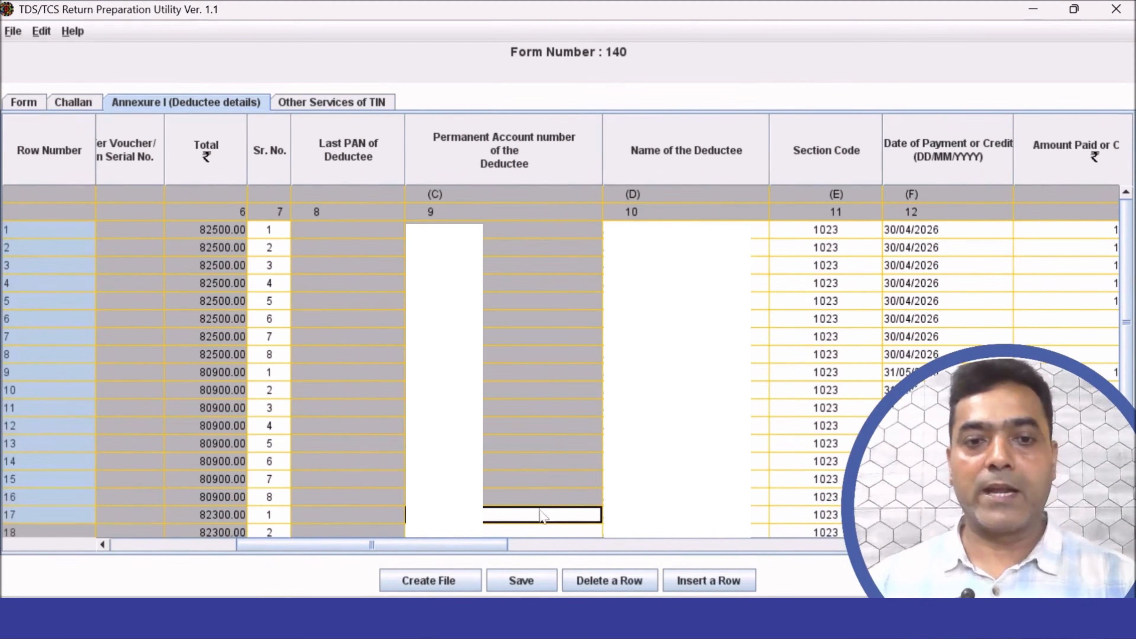
key("alt+Tab")
left_click_drag(204, 242, 184, 459)
key("alt+Tab")
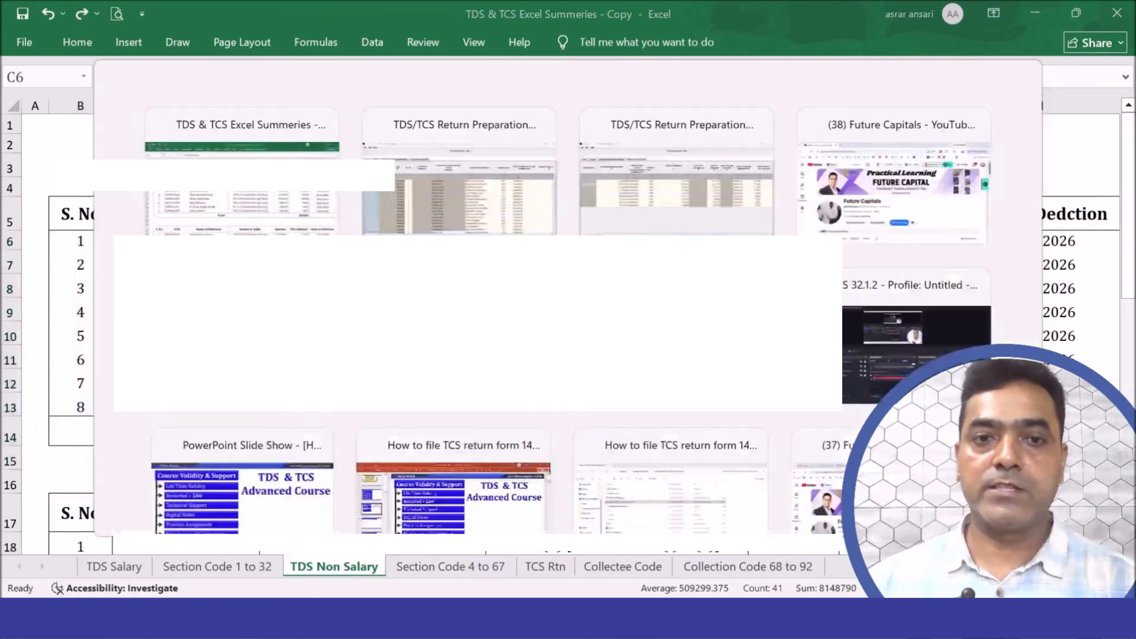
- Check the Name of Deductee column in Excel's TDS Non Salary sheet against the deductee names in Form 140
key("alt+Tab")
left_click(372, 242)
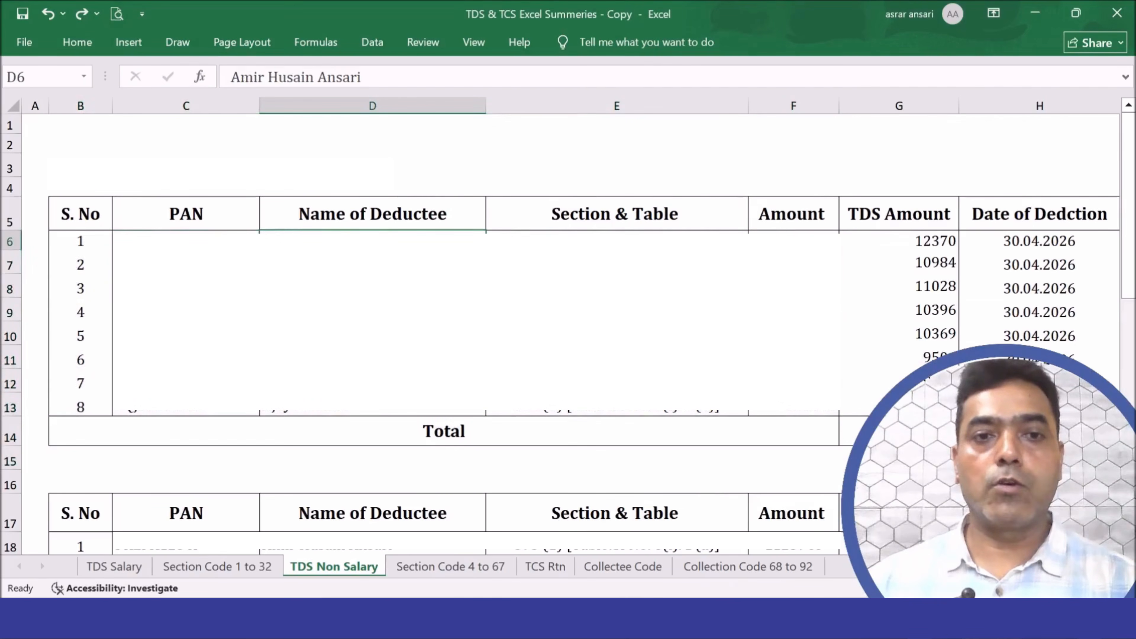
key("Right")
key("alt+Tab")
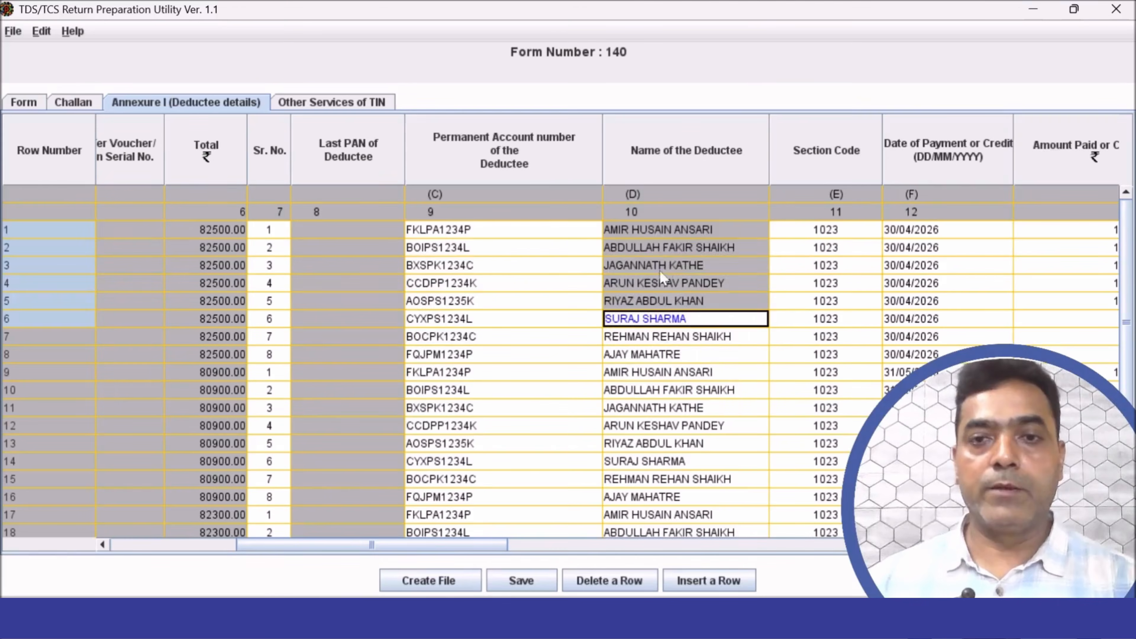
- Browse the available section codes for the first deductee row of Form 140, from 1004 through 1067
left_click(868, 233)
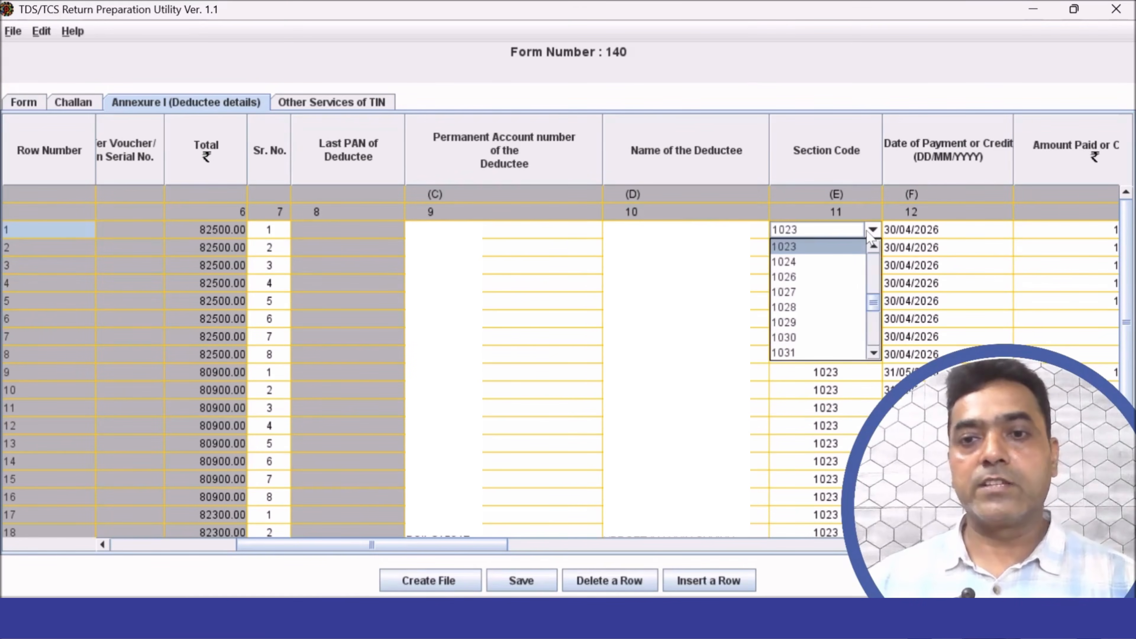
left_click_drag(873, 302, 871, 264)
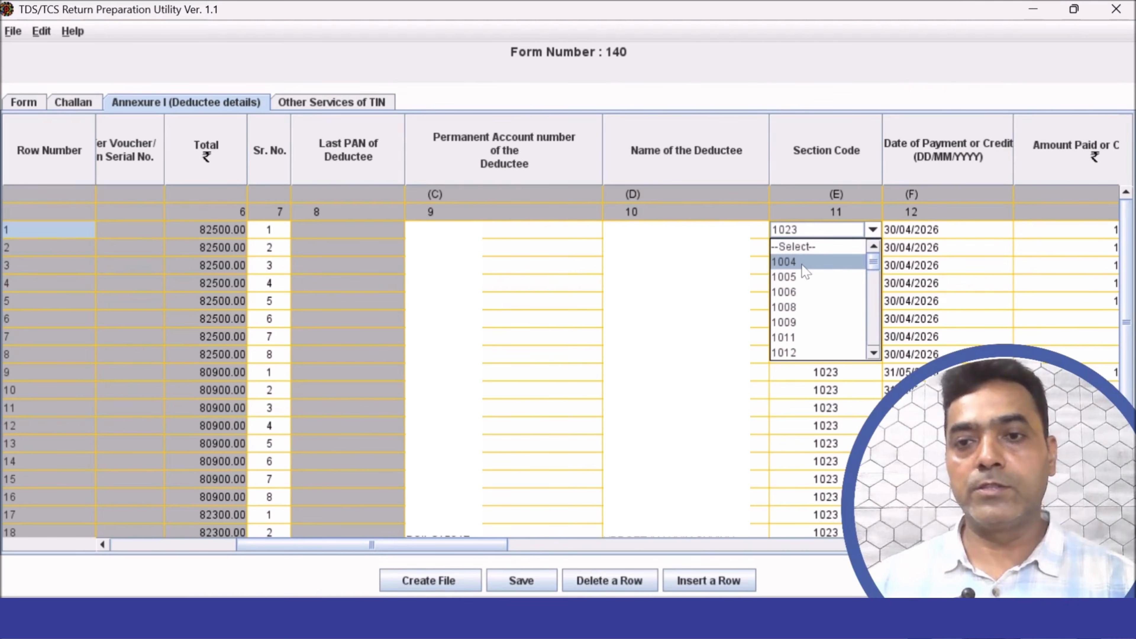
left_click_drag(874, 268, 873, 337)
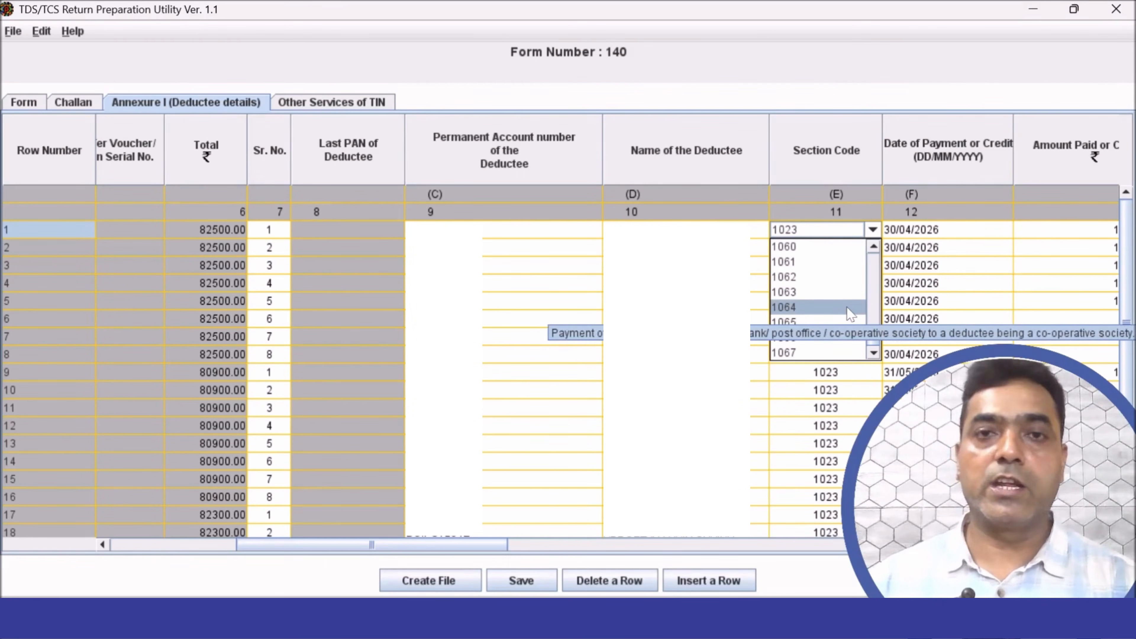
- Switch to Excel's Section Code 4 to 67 sheet and review the section codes listed alongside their nature of payment
key("alt+Tab")
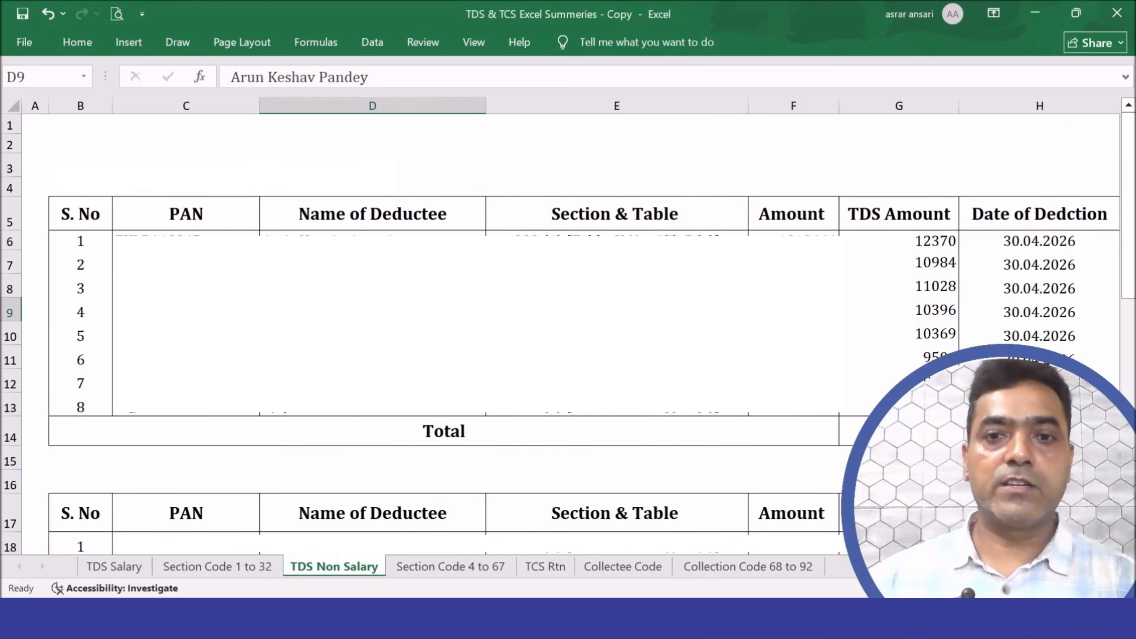
left_click(429, 567)
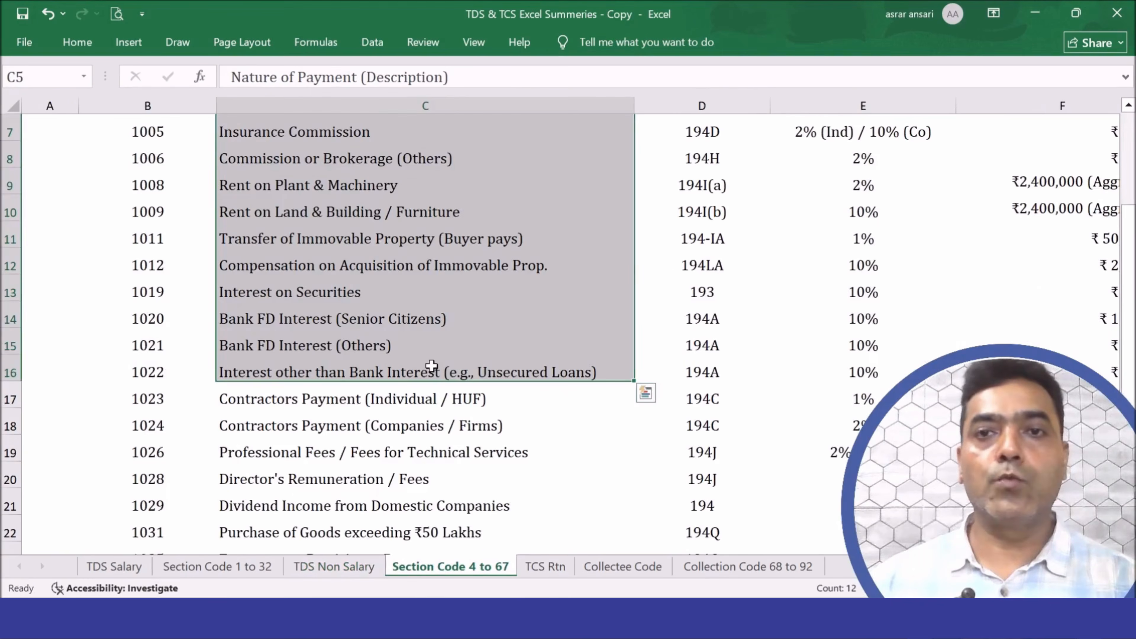
scroll(431, 369, "up", 2)
scroll(432, 369, "down", 1)
left_click(147, 163)
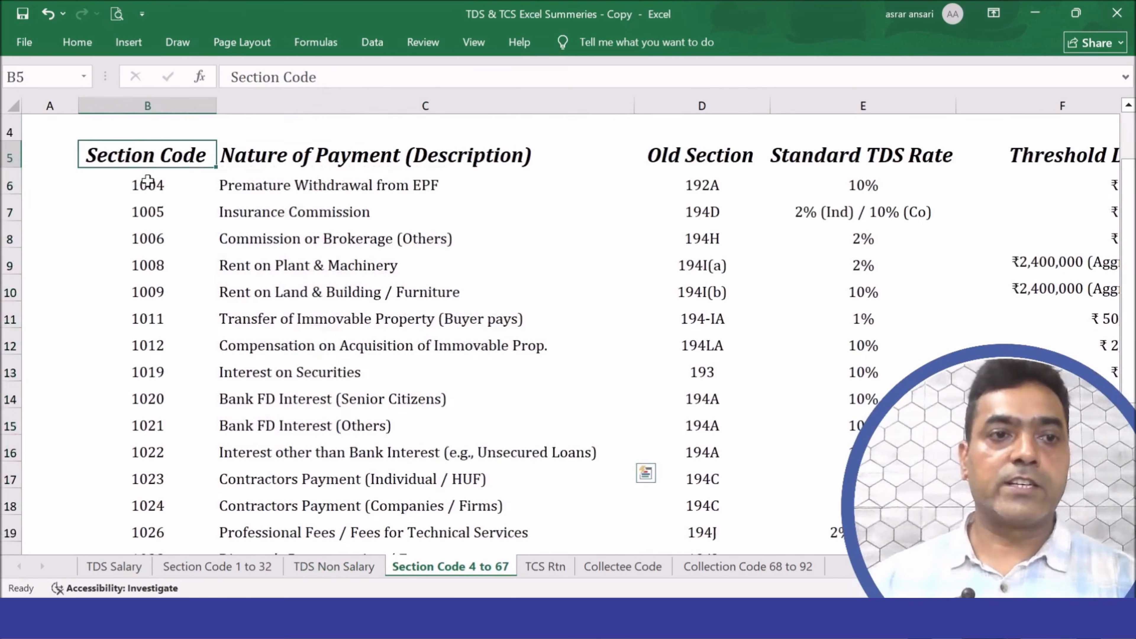
left_click_drag(147, 182, 201, 586)
scroll(275, 376, "up", 2)
scroll(276, 376, "up", 2)
scroll(264, 382, "down", 2)
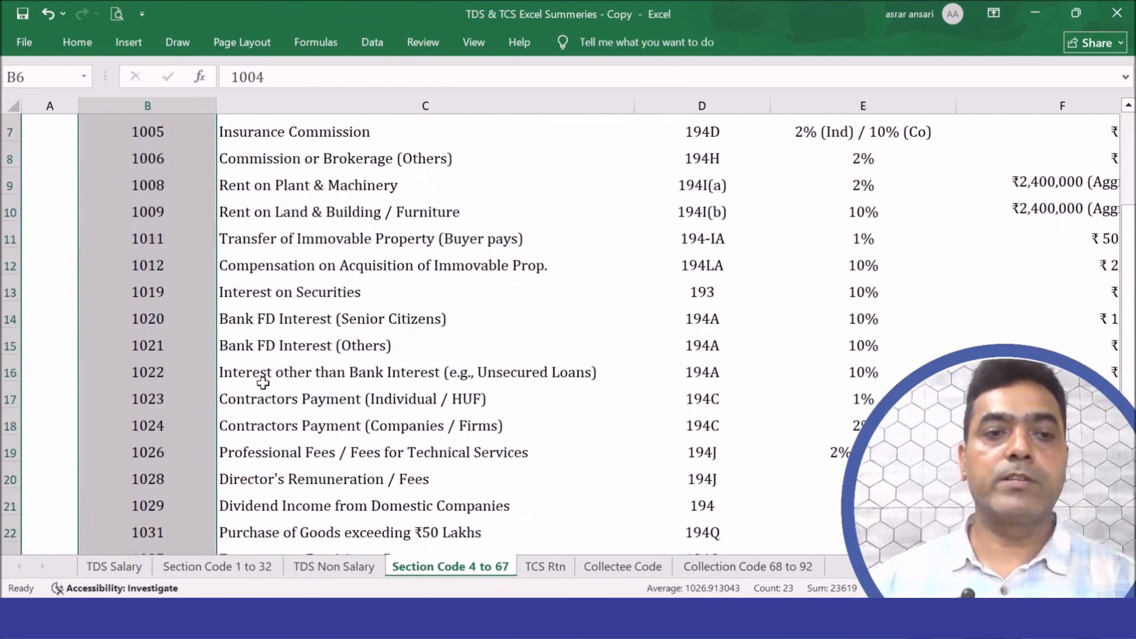
- Examine the Rent on Land & Building / Furniture row, code 1009, including its old section, standard TDS rate and threshold limit
left_click(3, 318)
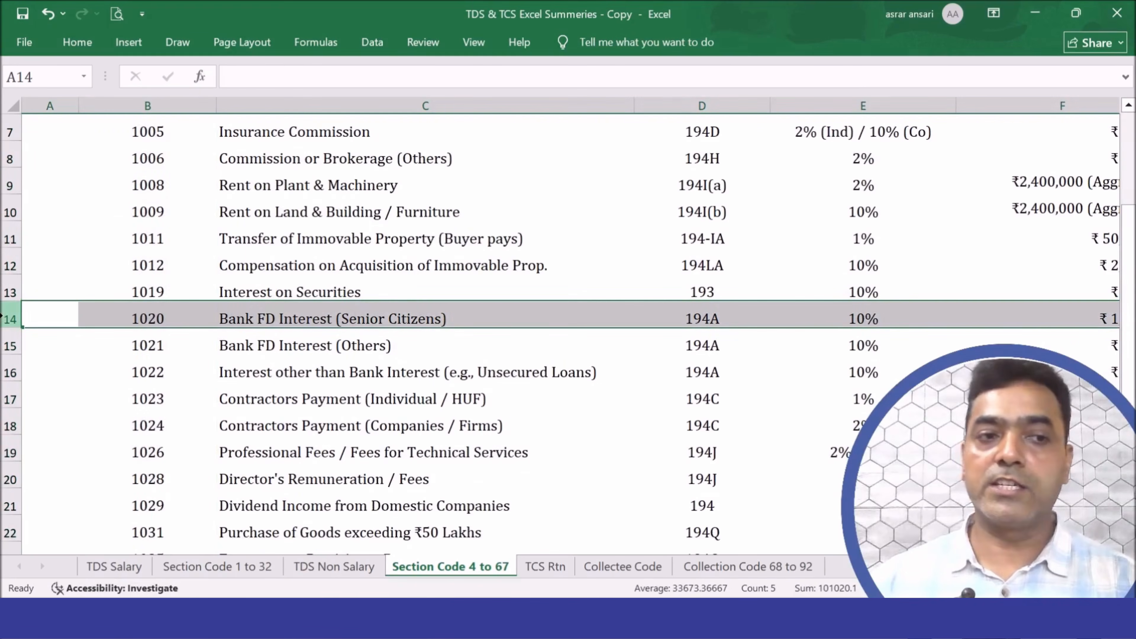
left_click(273, 218)
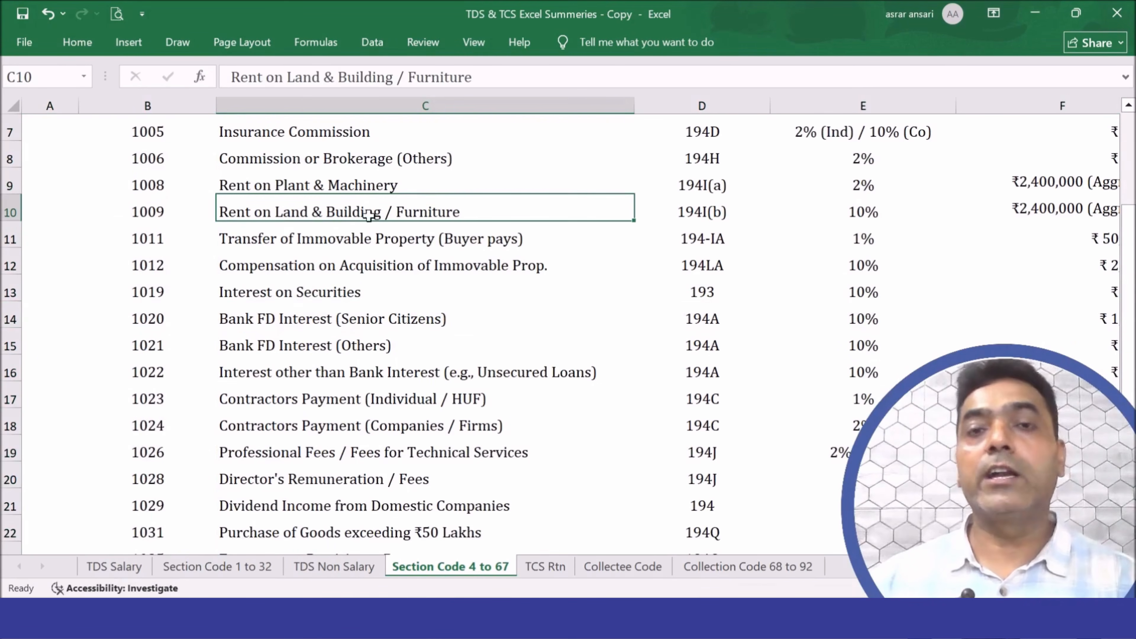
left_click(100, 214)
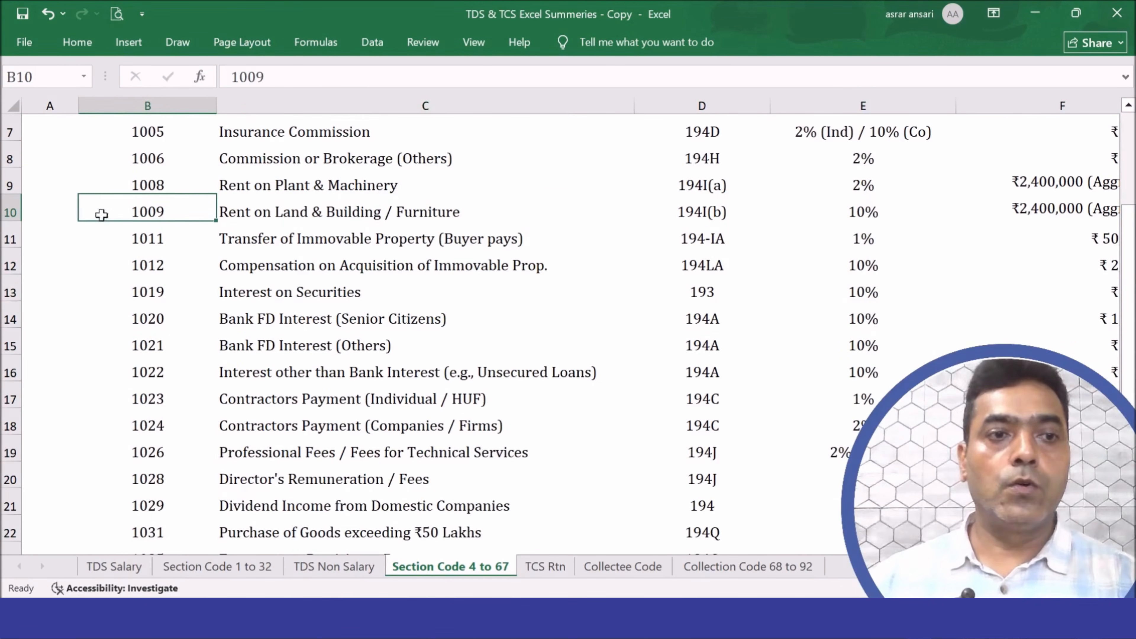
left_click(3, 210)
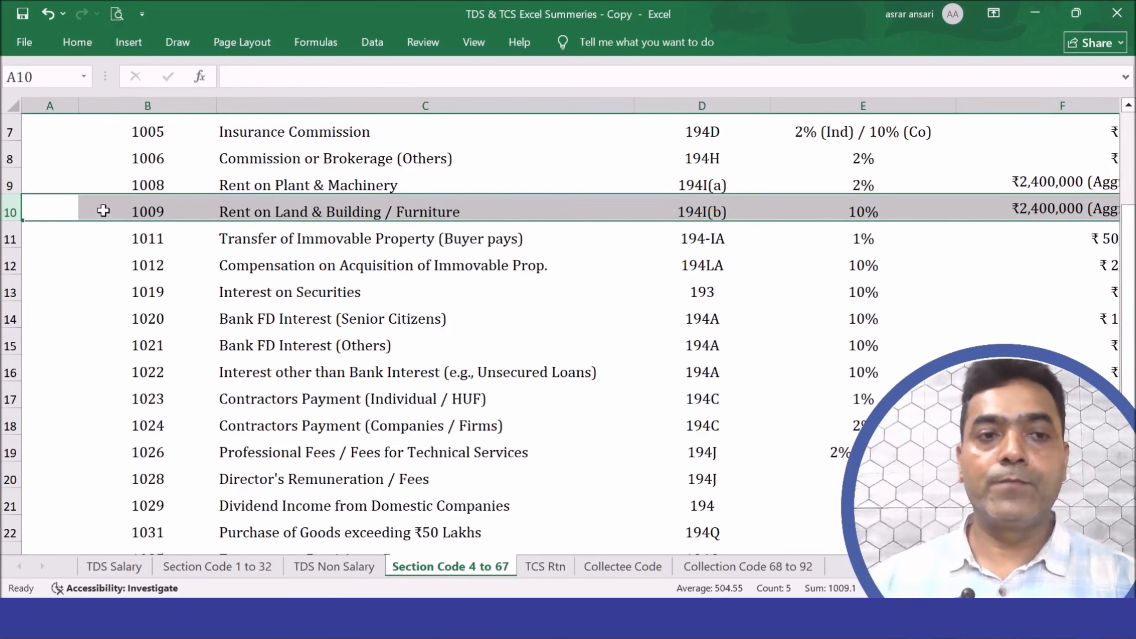
left_click(447, 213)
key("Right")
key("Right")
key("Right")
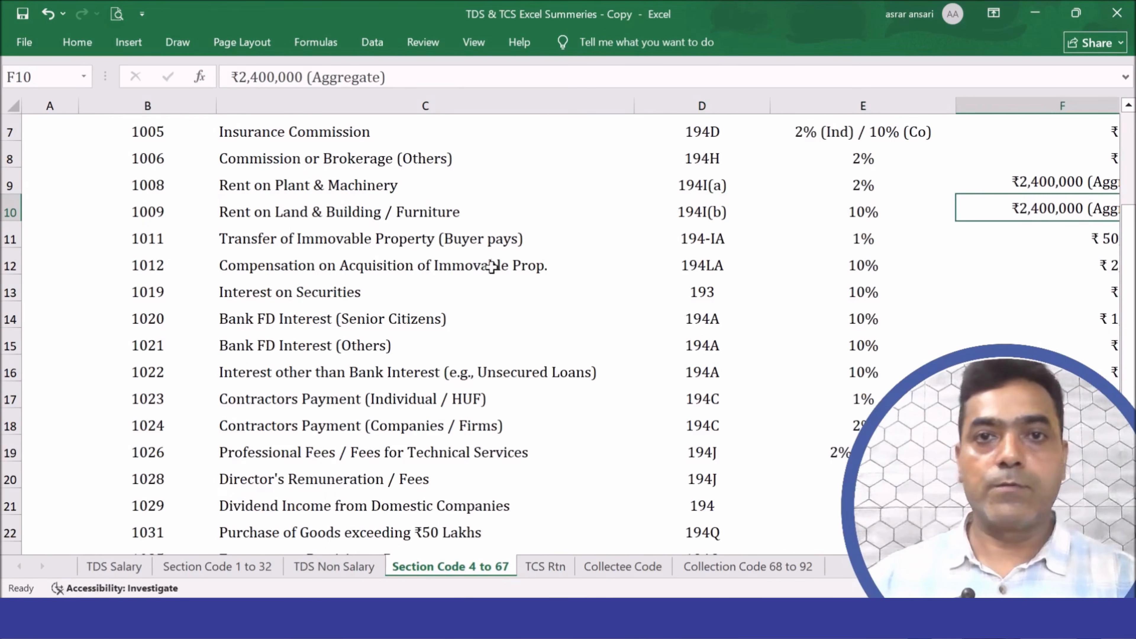
scroll(490, 262, "up", 1)
- Return to Form 140's deductee details and review the section code and the Date of Payment or Credit column (F)
key("alt+Tab")
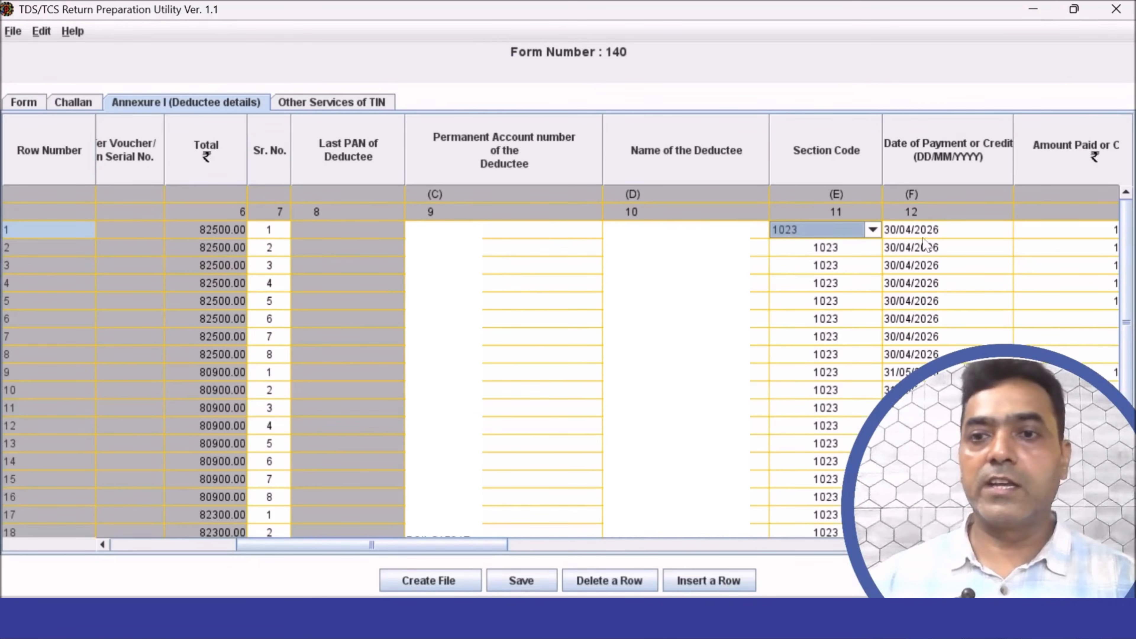
left_click(877, 232)
left_click(878, 234)
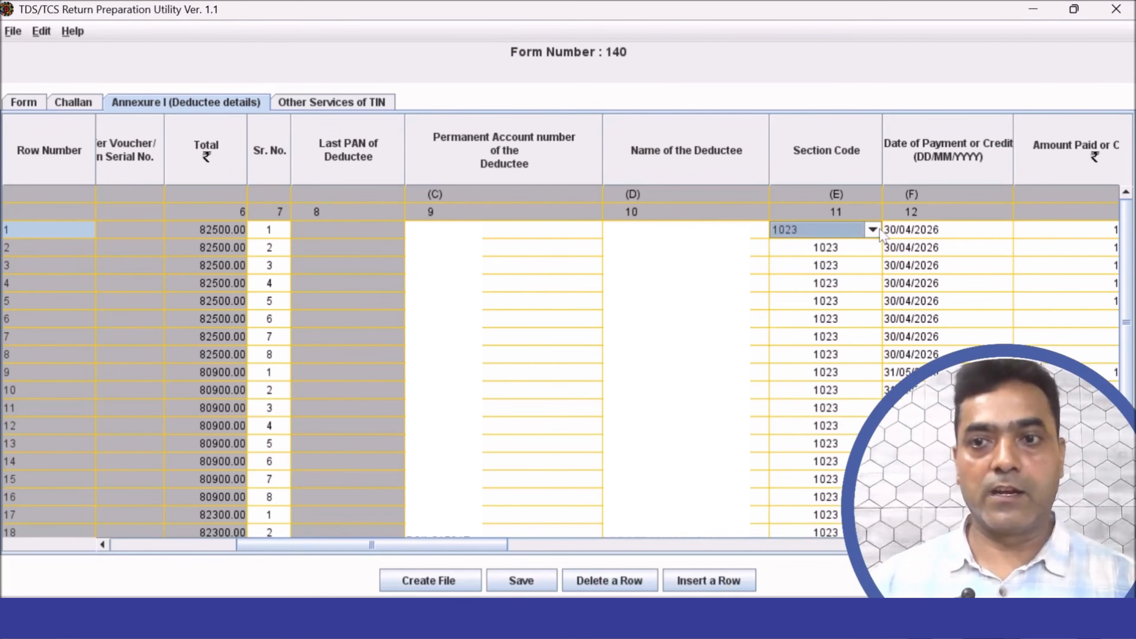
scroll(184, 399, "right", 10)
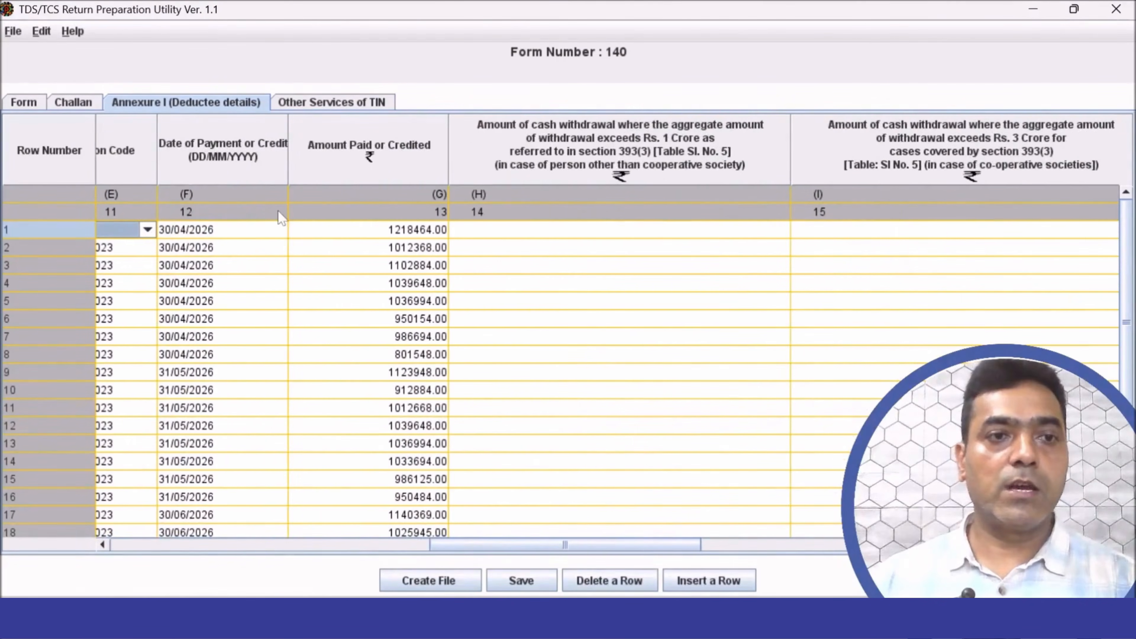
left_click_drag(256, 232, 283, 451)
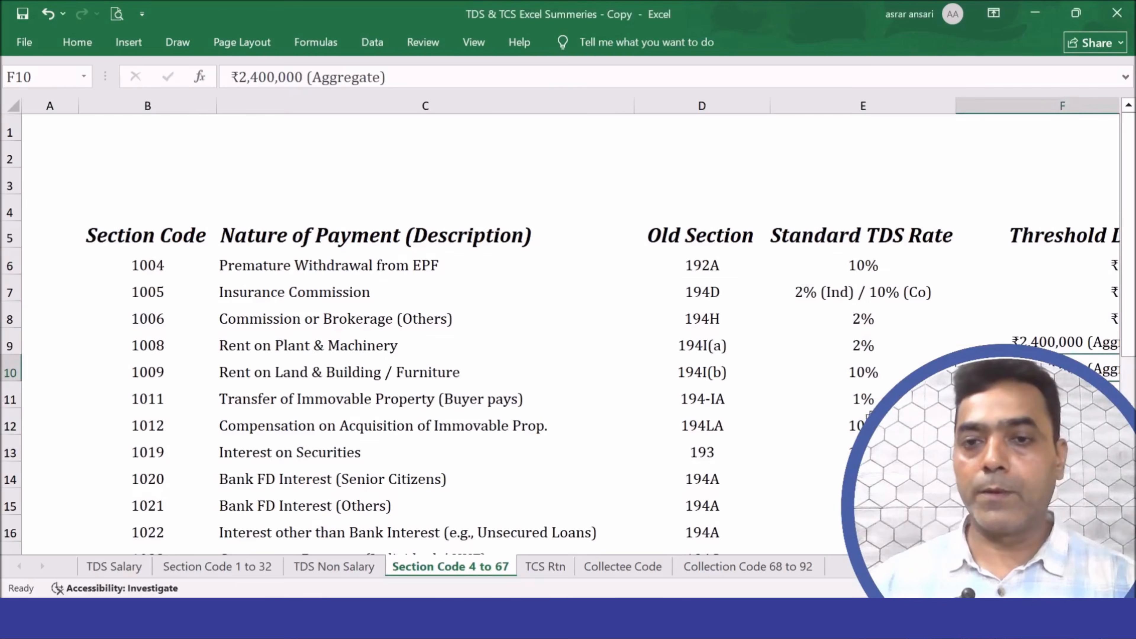
- Switch to Excel's TDS Non Salary sheet and review the deduction date column of the first table
key("alt+Tab")
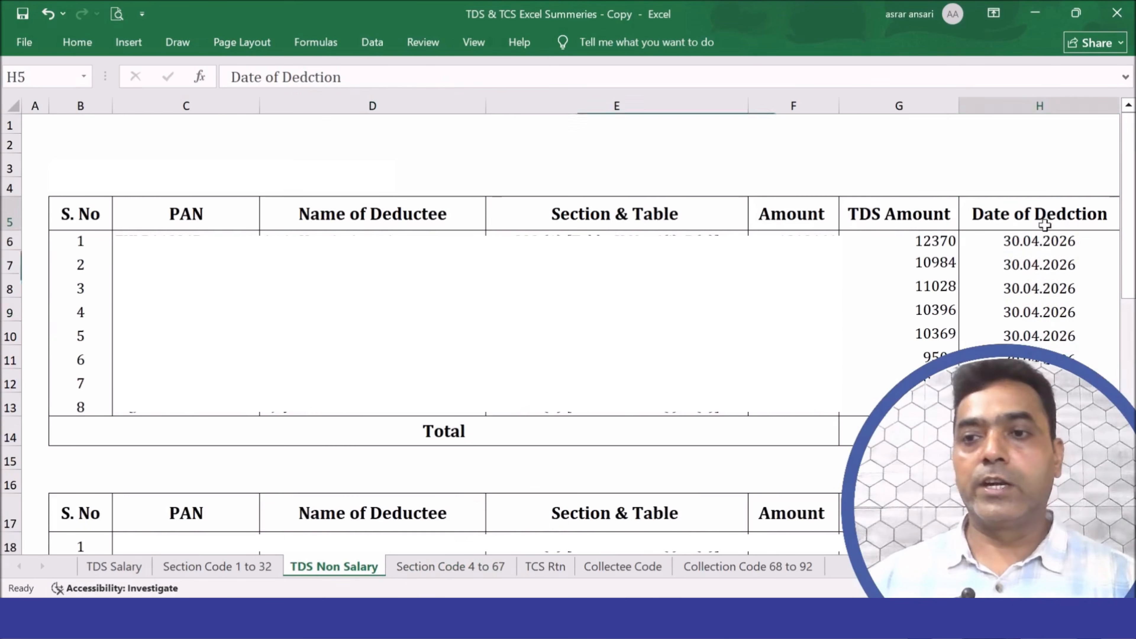
left_click_drag(1038, 214, 1039, 429)
scroll(1038, 430, "right", 4)
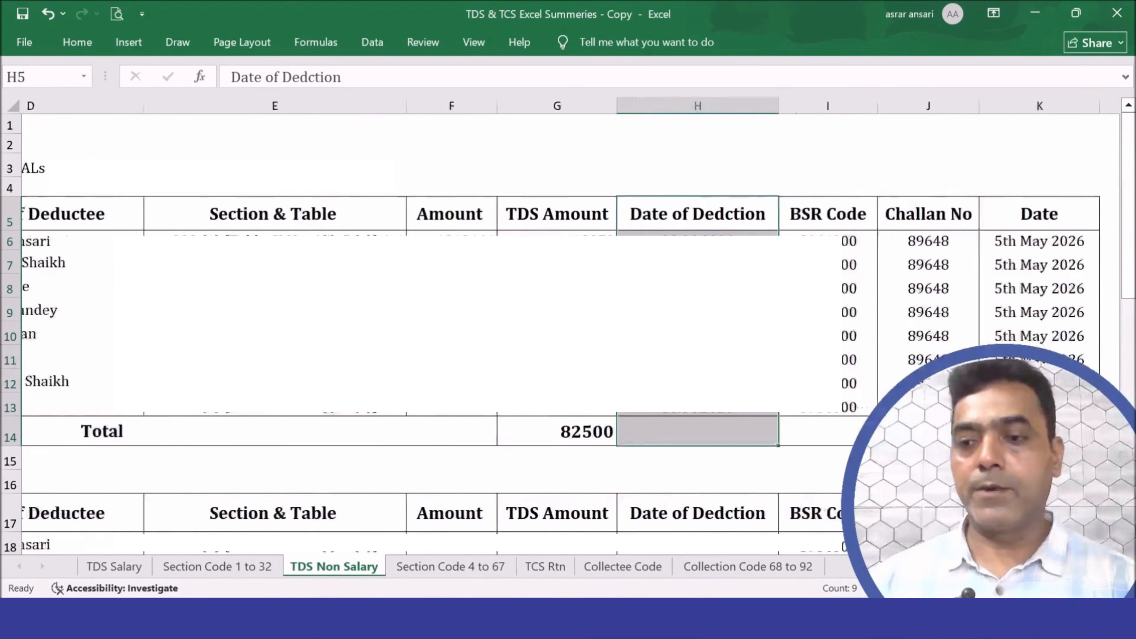
- Return to Form 140 and review the Amount Paid or Credited column (G) and the Rs. 1 Crore cash withdrawal column (H)
key("alt+Tab")
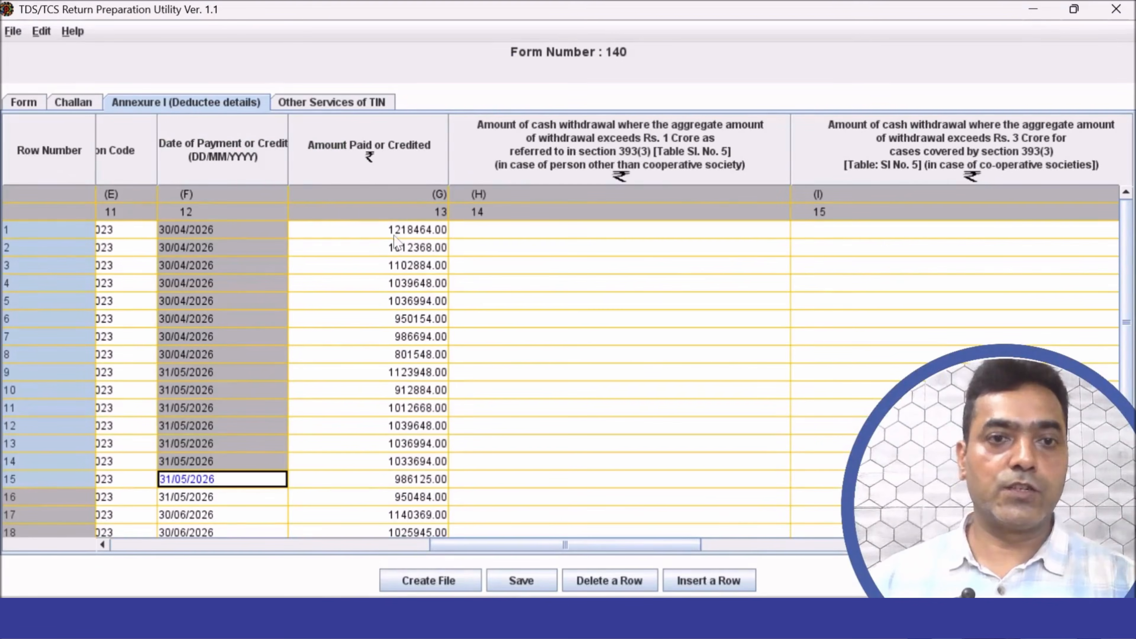
left_click_drag(395, 230, 402, 481)
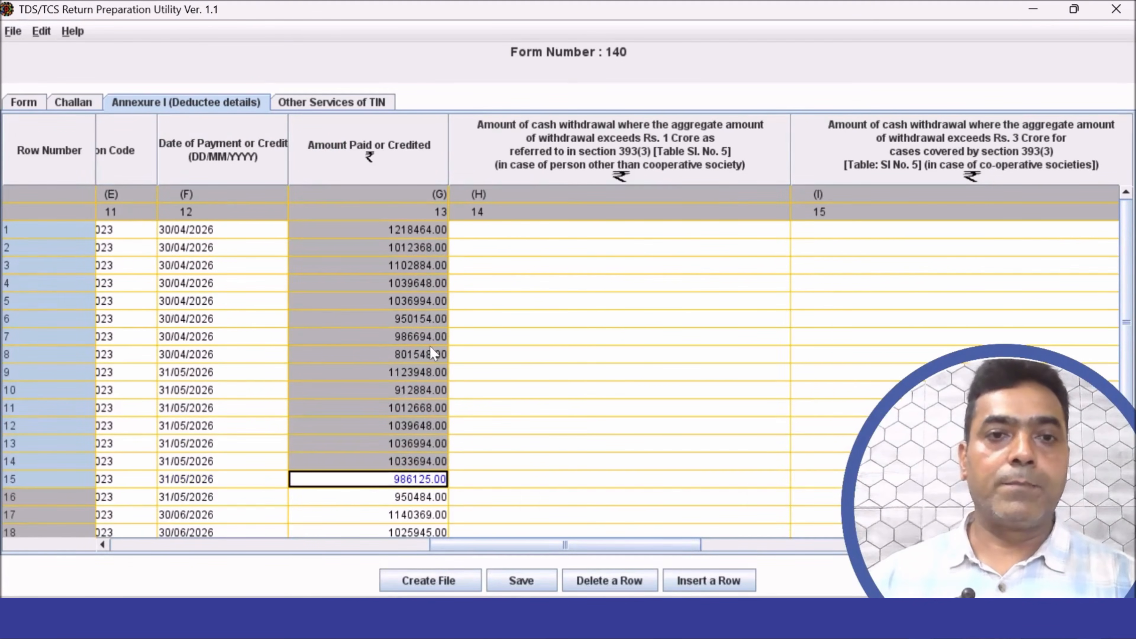
left_click_drag(595, 232, 631, 514)
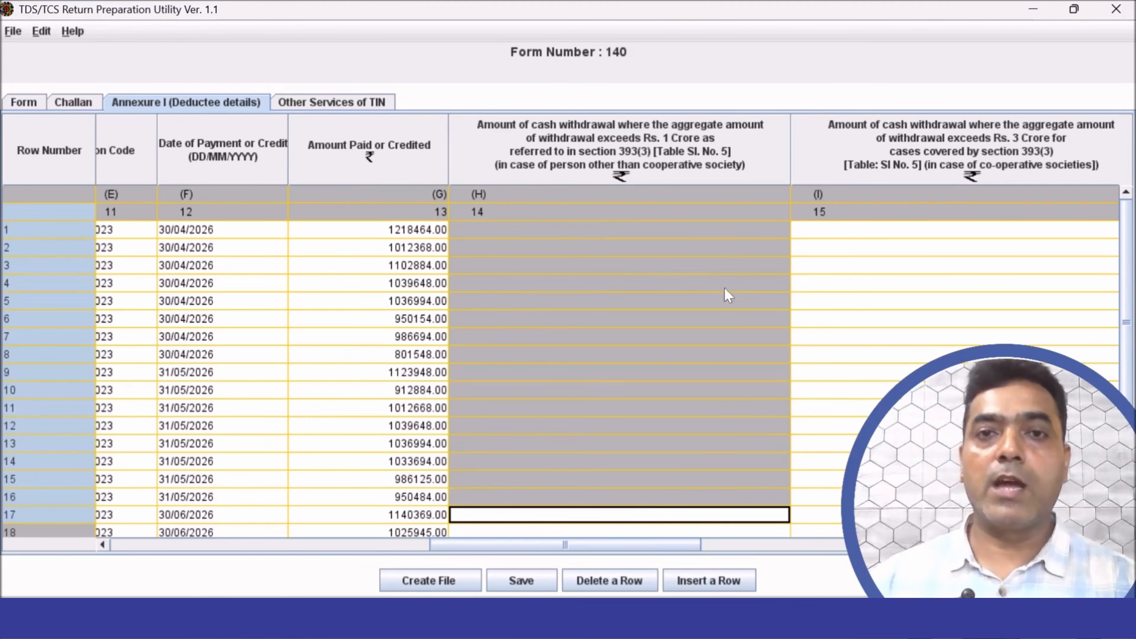
- Switch to the 140 Annexure Guide in Word and read when to leave Column H (14) blank and when to fill it
left_click(706, 289)
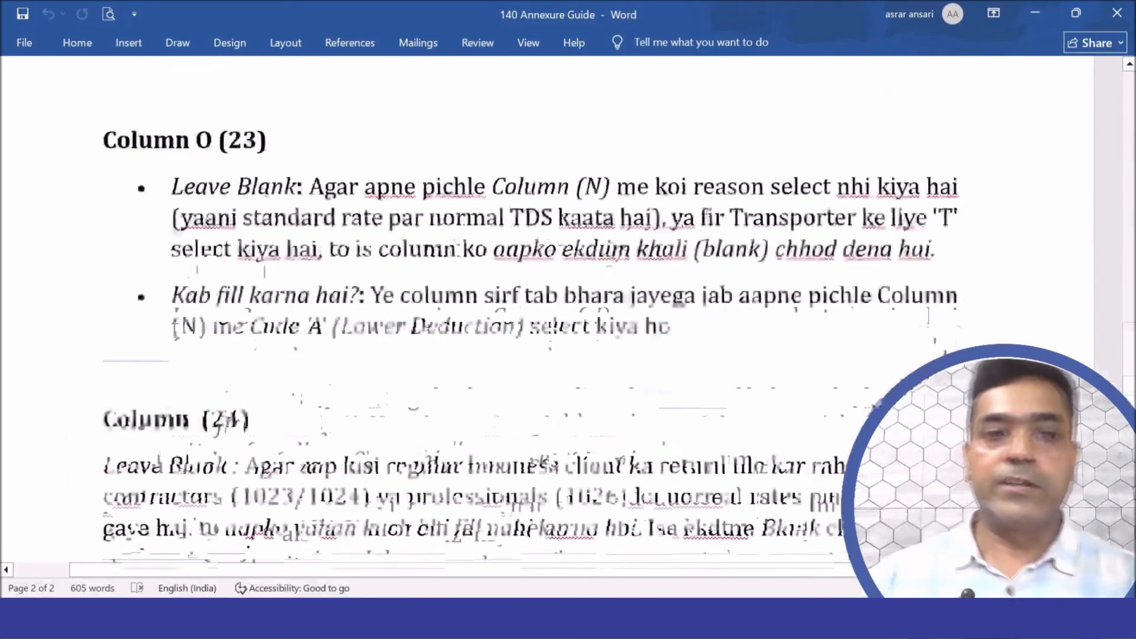
scroll(616, 259, "up", 15)
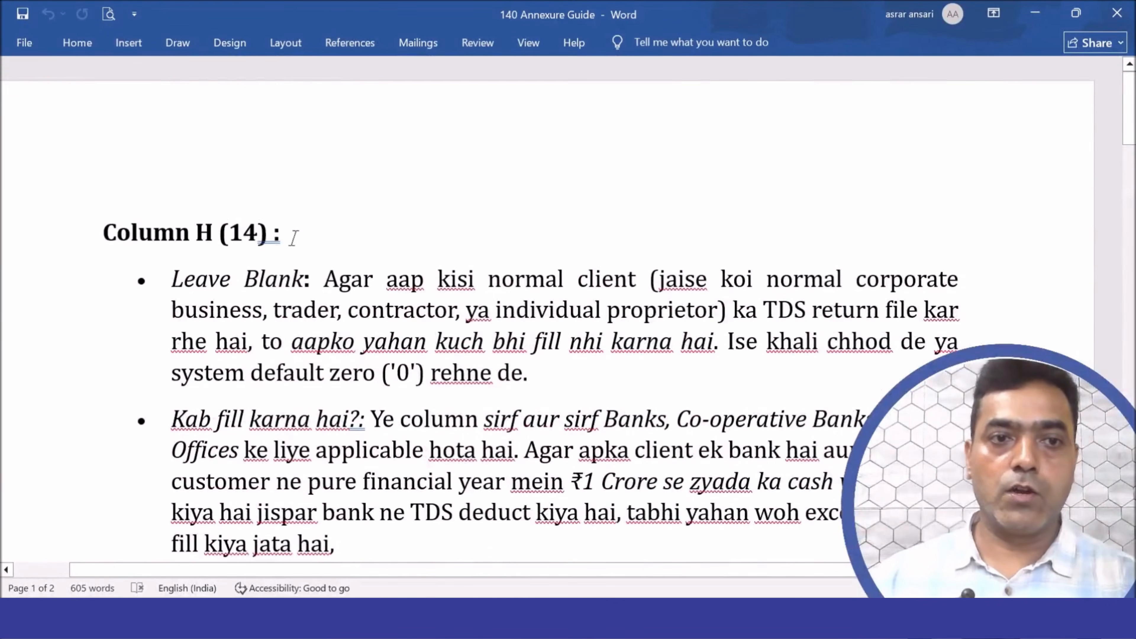
left_click_drag(293, 237, 102, 235)
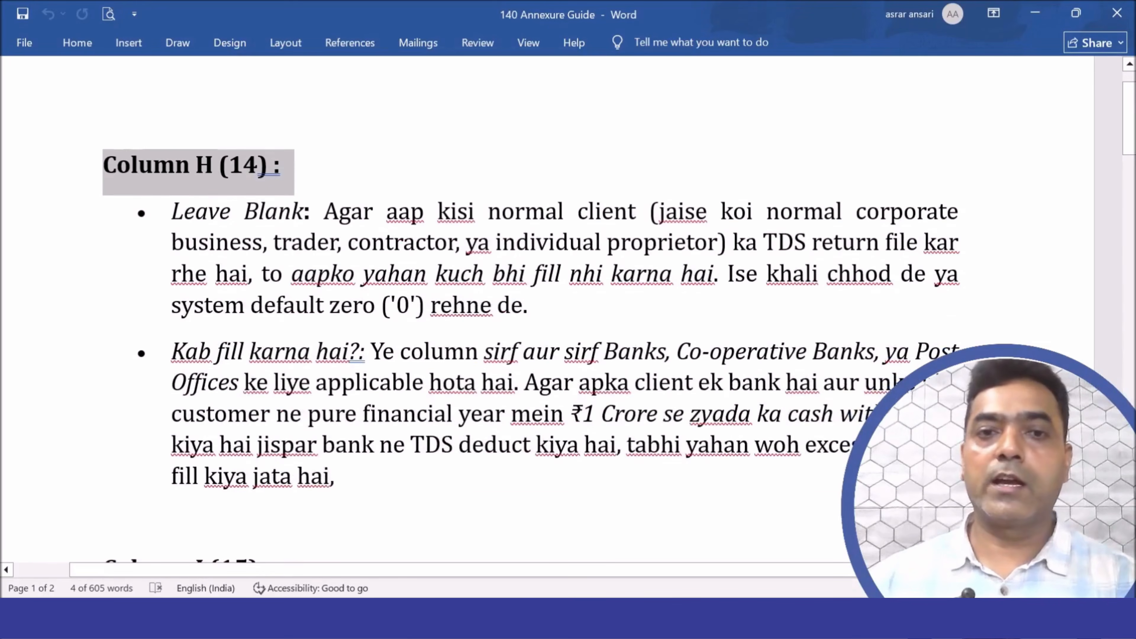
left_click(636, 211)
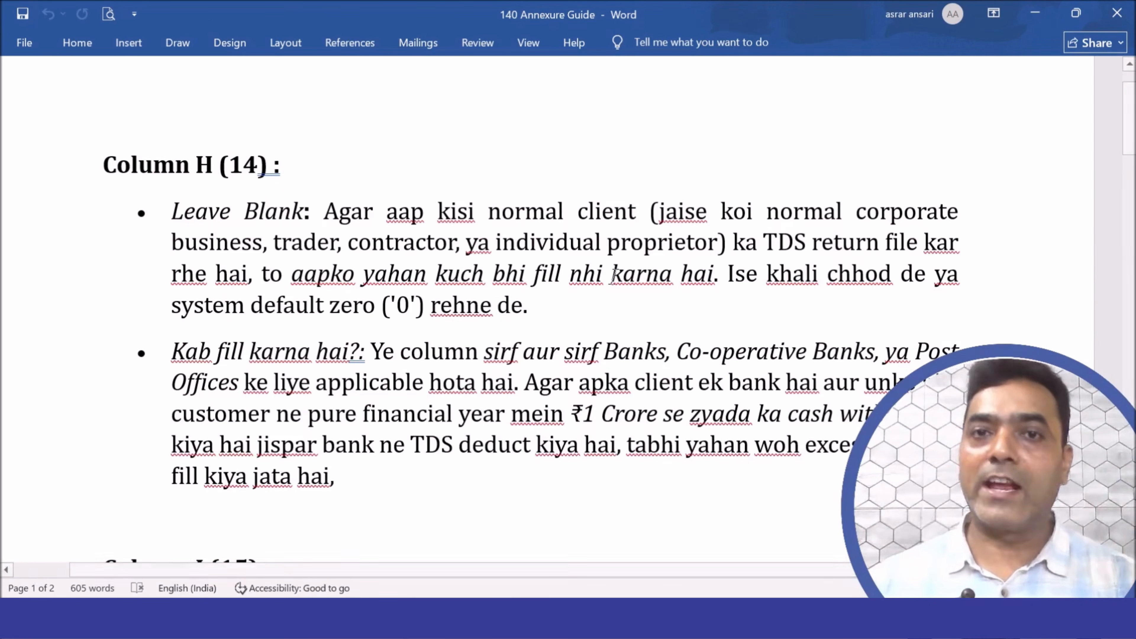
scroll(598, 260, "down", 2)
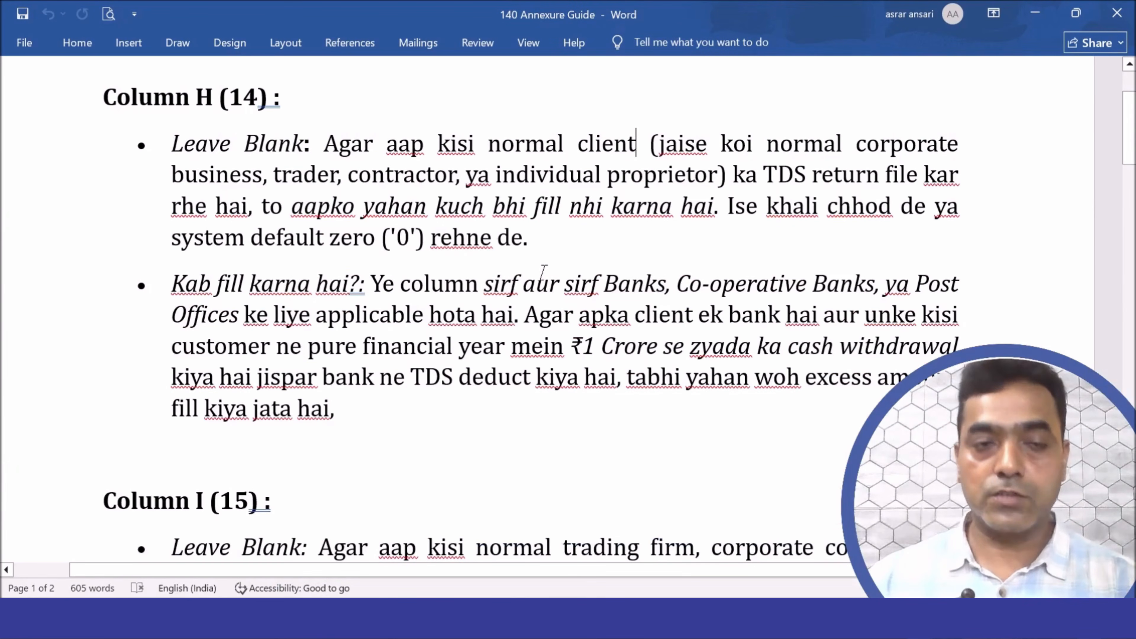
left_click_drag(335, 409, 90, 136)
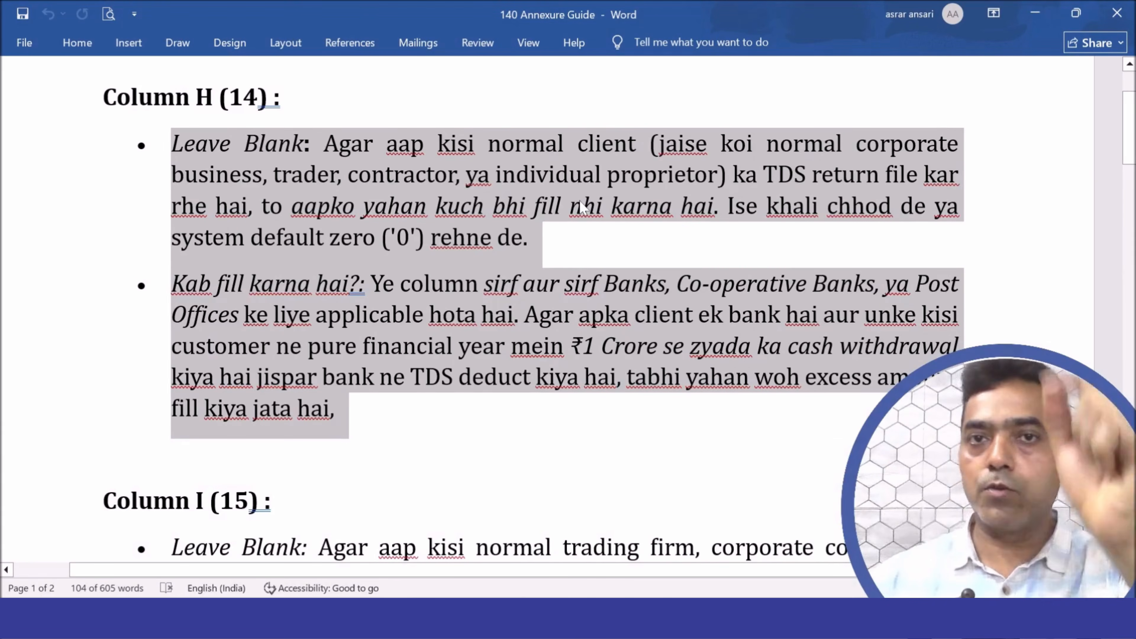
- Review Form 140's Rs. 3 Crore cash withdrawal column and read the Column I (15) guidance in the 140 Annexure Guide in Word
scroll(578, 200, "down", 1)
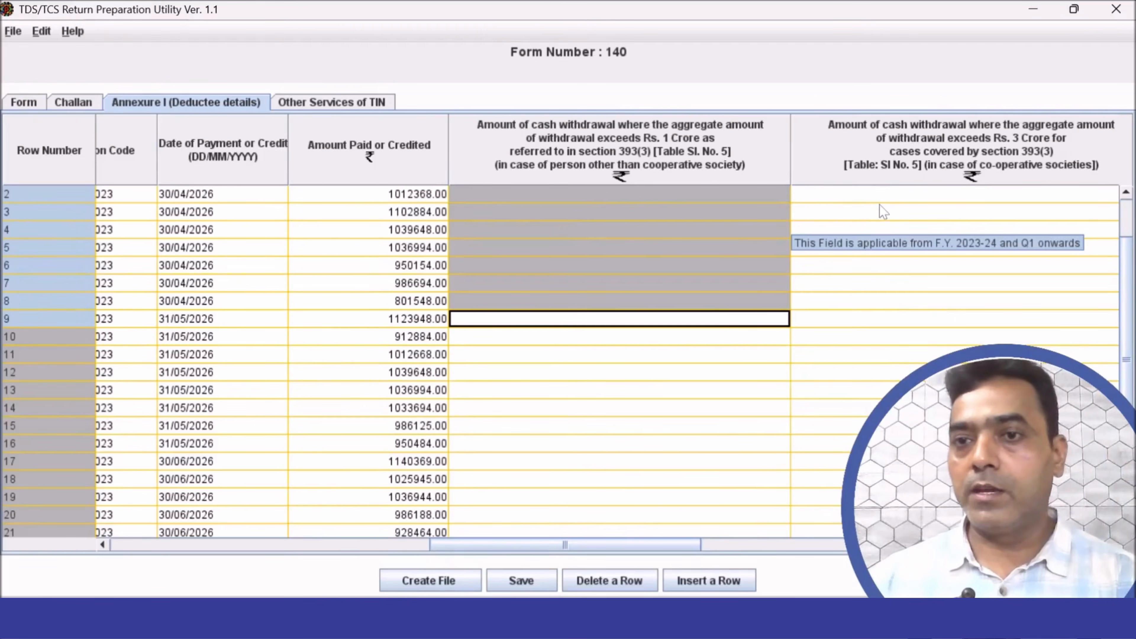
left_click_drag(879, 197, 879, 408)
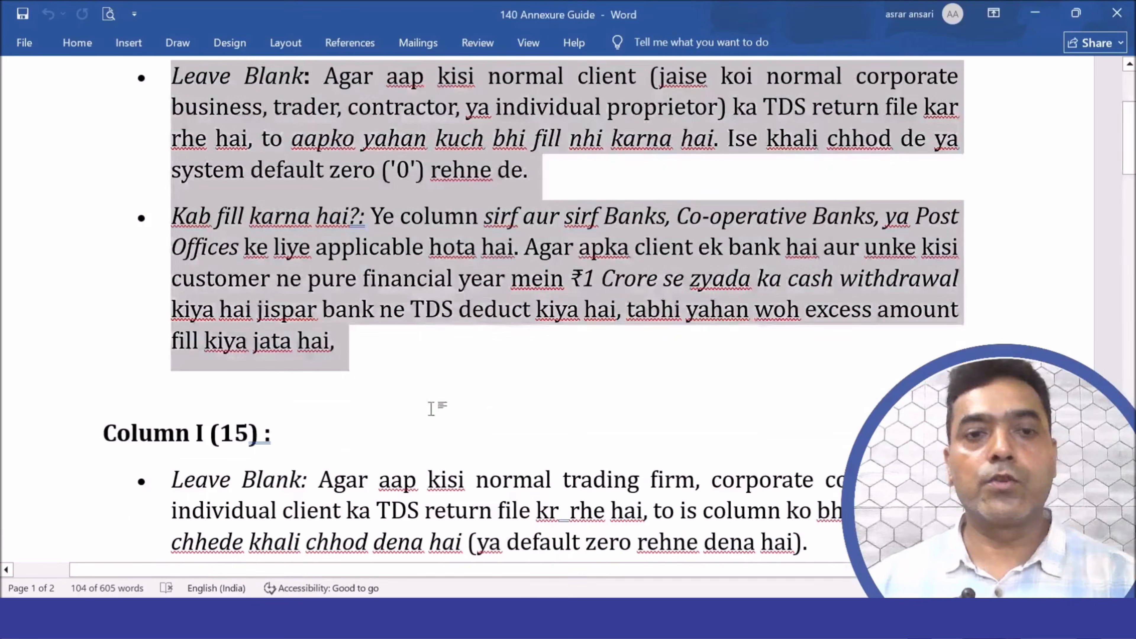
scroll(568, 304, "down", 3)
left_click_drag(280, 237, 104, 237)
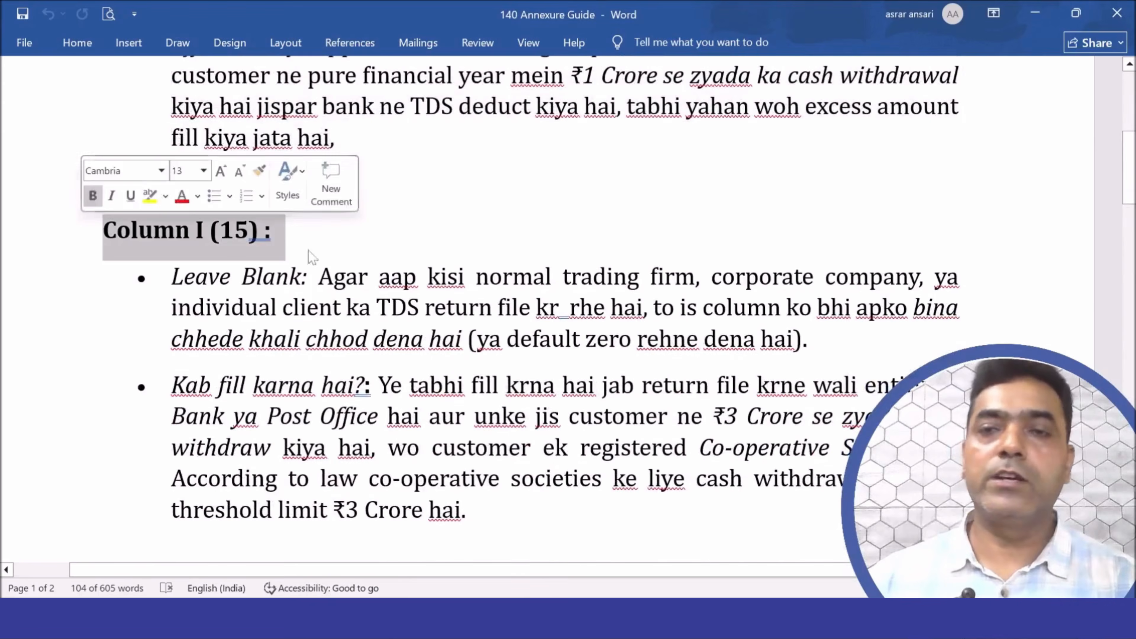
scroll(772, 252, "down", 2)
left_click_drag(479, 396, 172, 139)
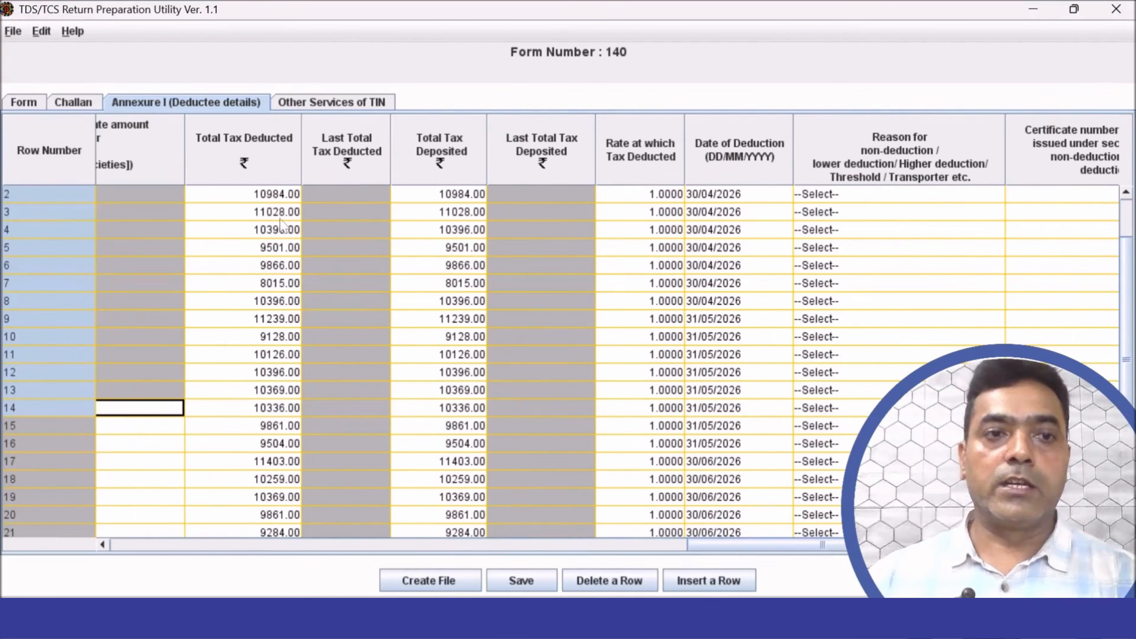
- Compare Form 140's tax deducted column with Excel's TDS Amount column, and review the deduction rate and Date of Deduction columns
left_click_drag(279, 199, 273, 371)
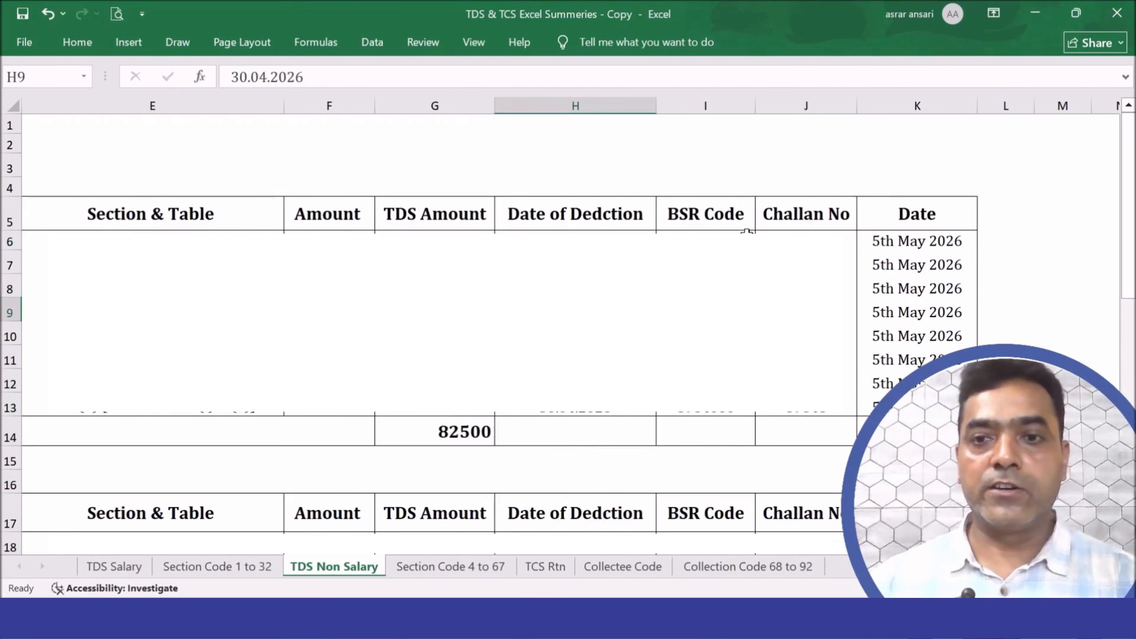
left_click_drag(448, 230, 425, 428)
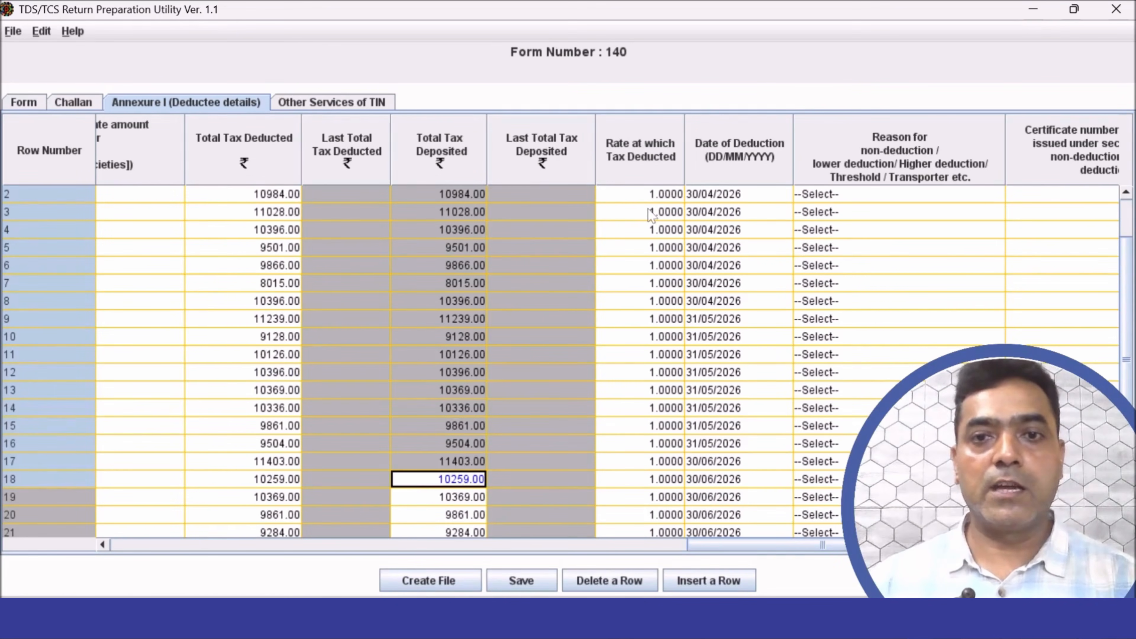
left_click_drag(640, 196, 652, 444)
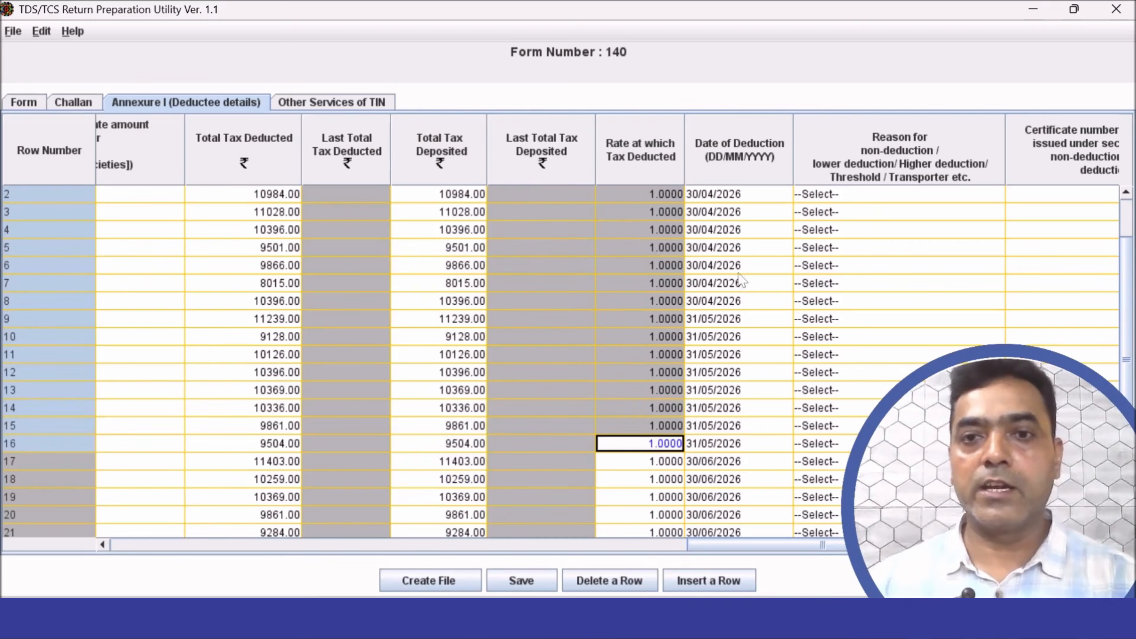
left_click_drag(730, 194, 758, 501)
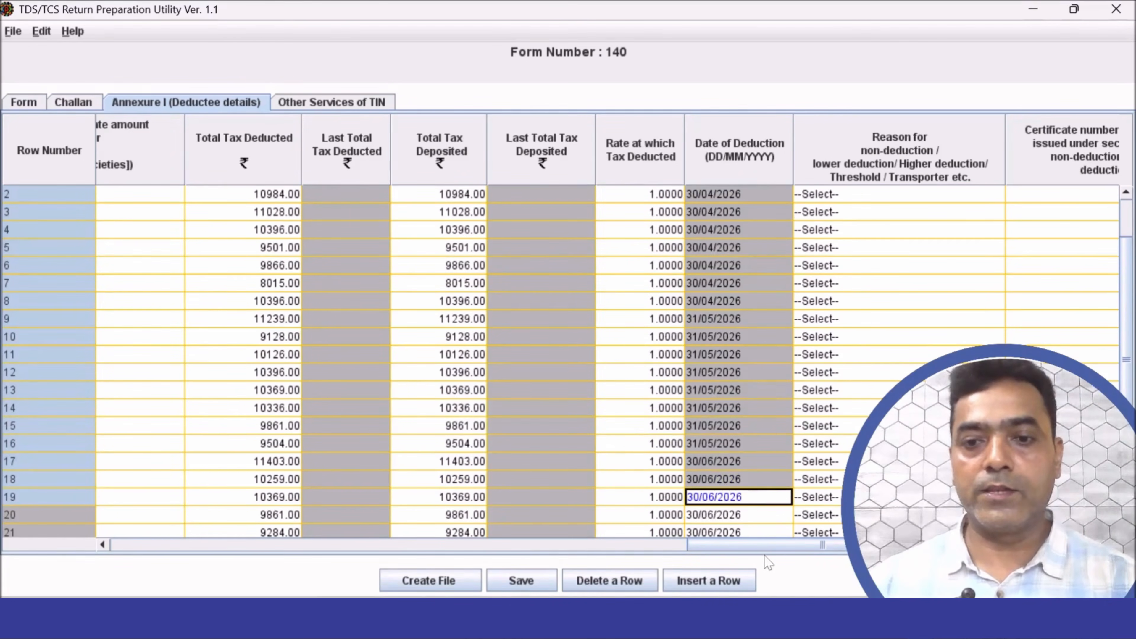
- Review Form 140's column for the reason for non-deduction, lower or higher deduction (O)
left_click_drag(765, 545, 895, 545)
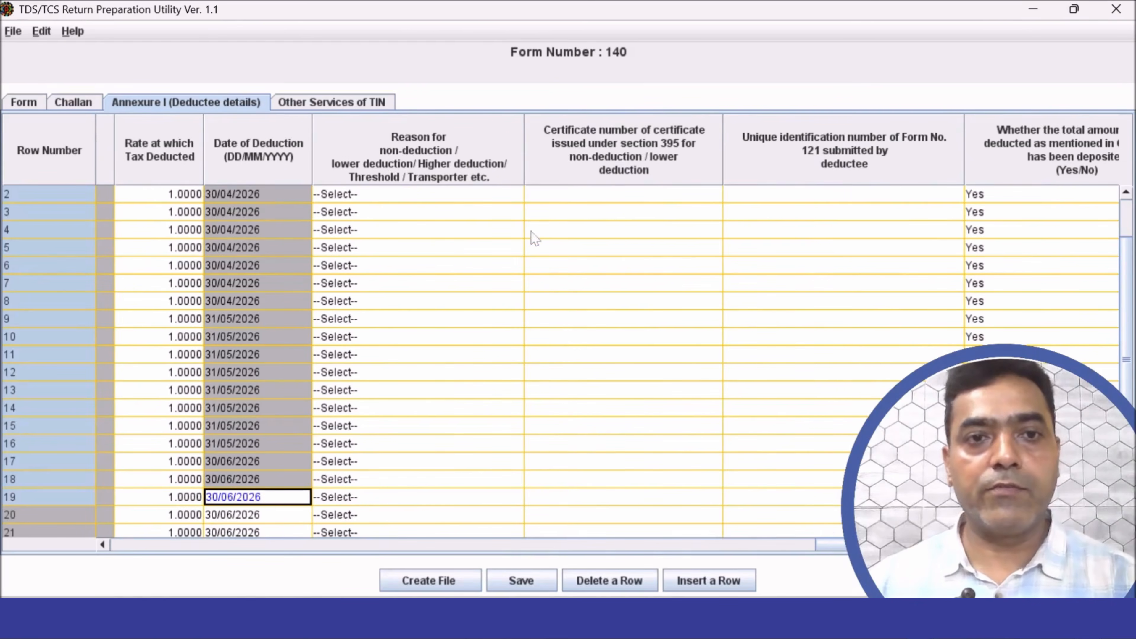
left_click(509, 214)
left_click(510, 214)
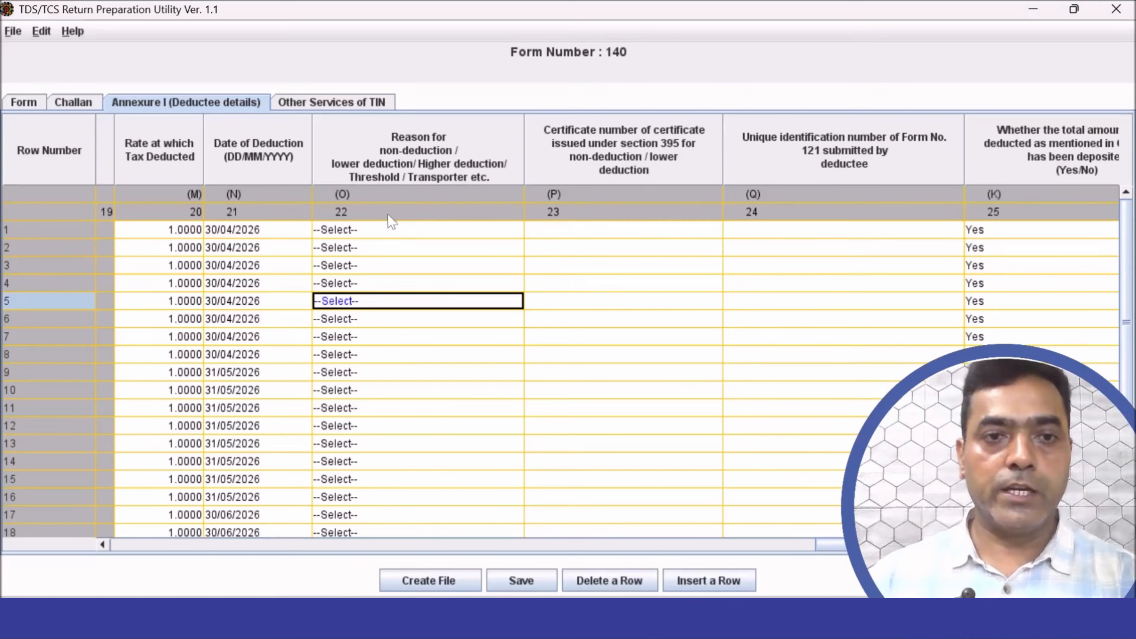
left_click(377, 239)
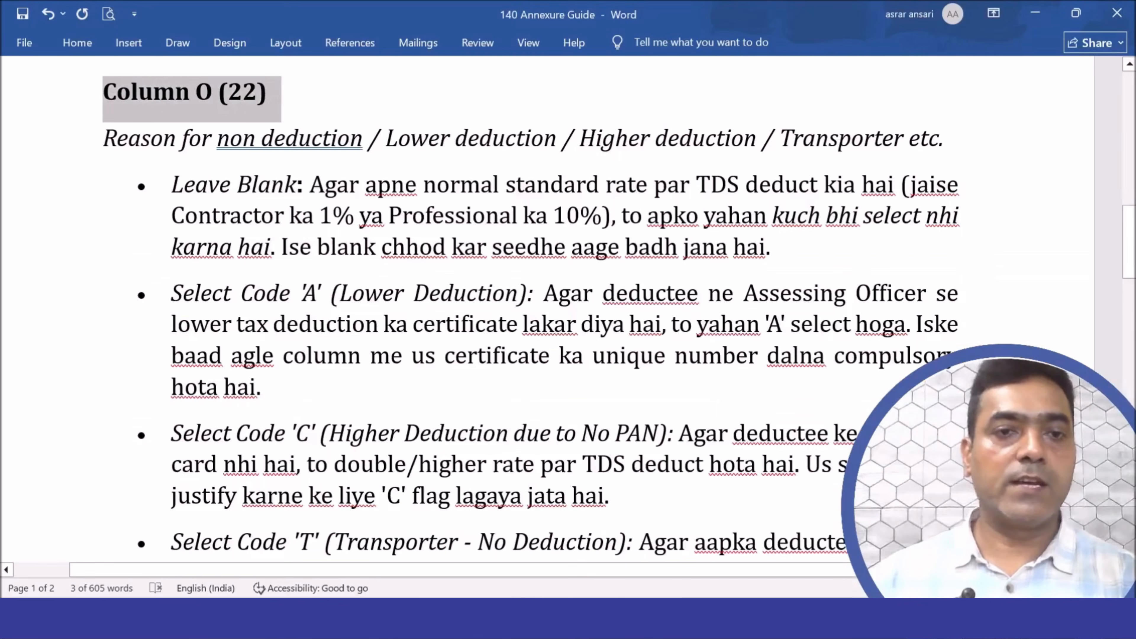
- Read in the Word guide when to leave Column O (22) blank and when to select codes A, C, T or Y
left_click_drag(178, 186, 933, 267)
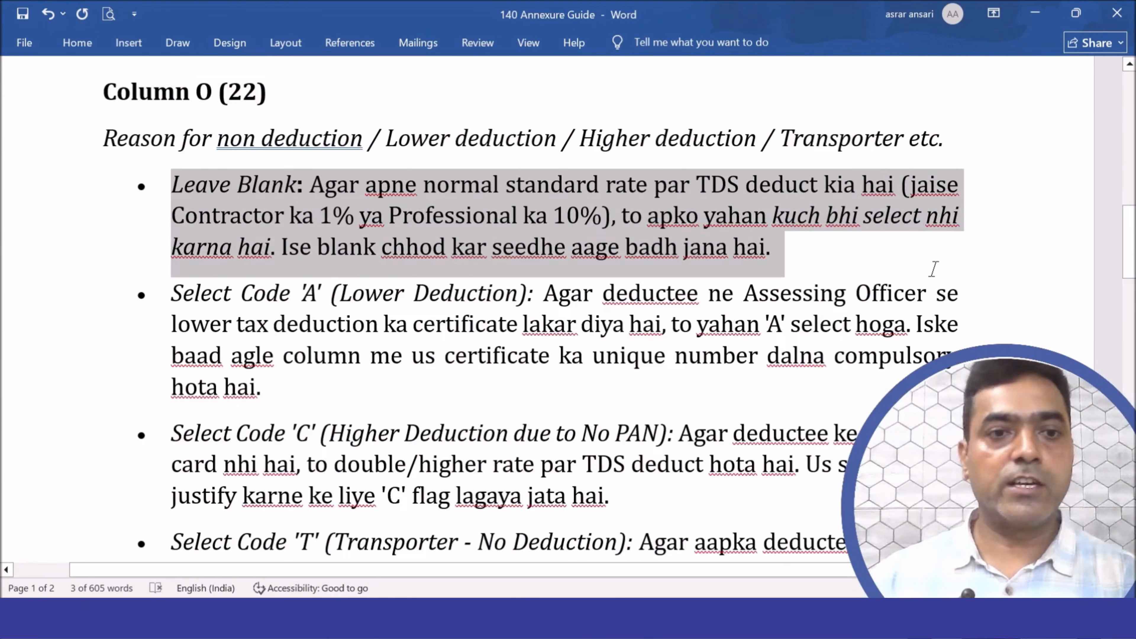
scroll(924, 266, "down", 2)
left_click(348, 219)
scroll(348, 220, "down", 1)
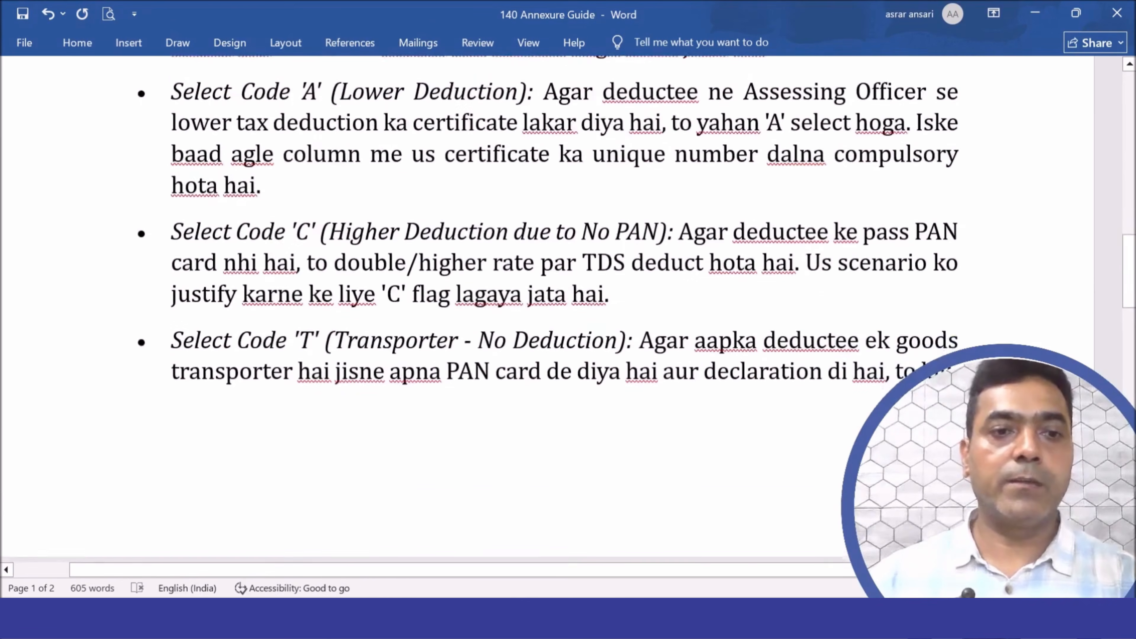
scroll(568, 309, "down", 1)
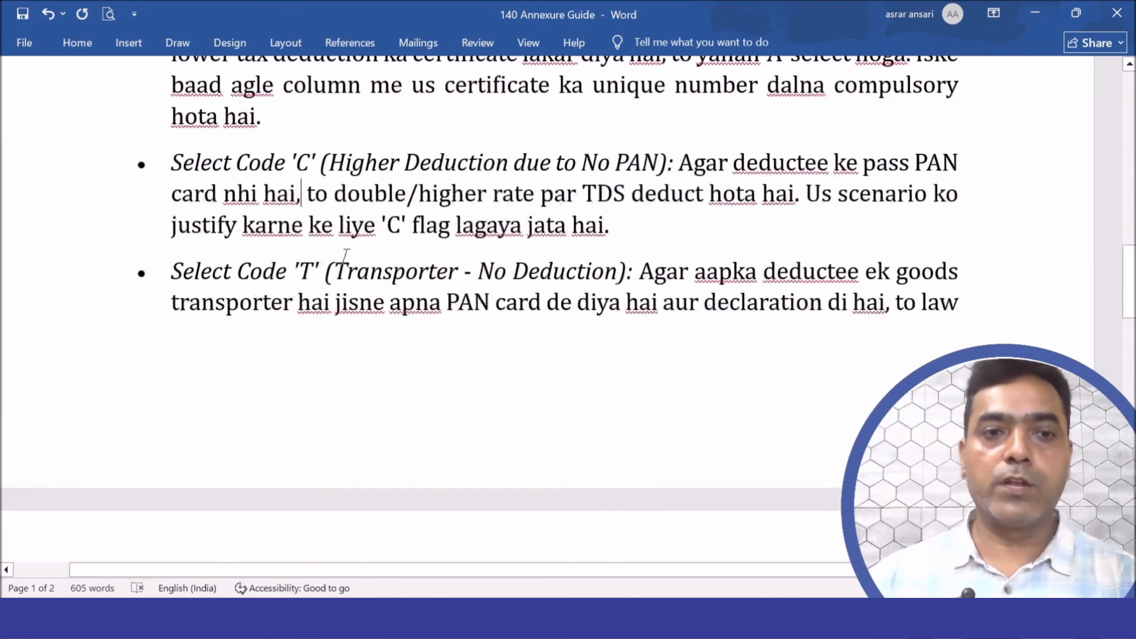
left_click_drag(461, 266, 105, 275)
scroll(106, 275, "down", 3)
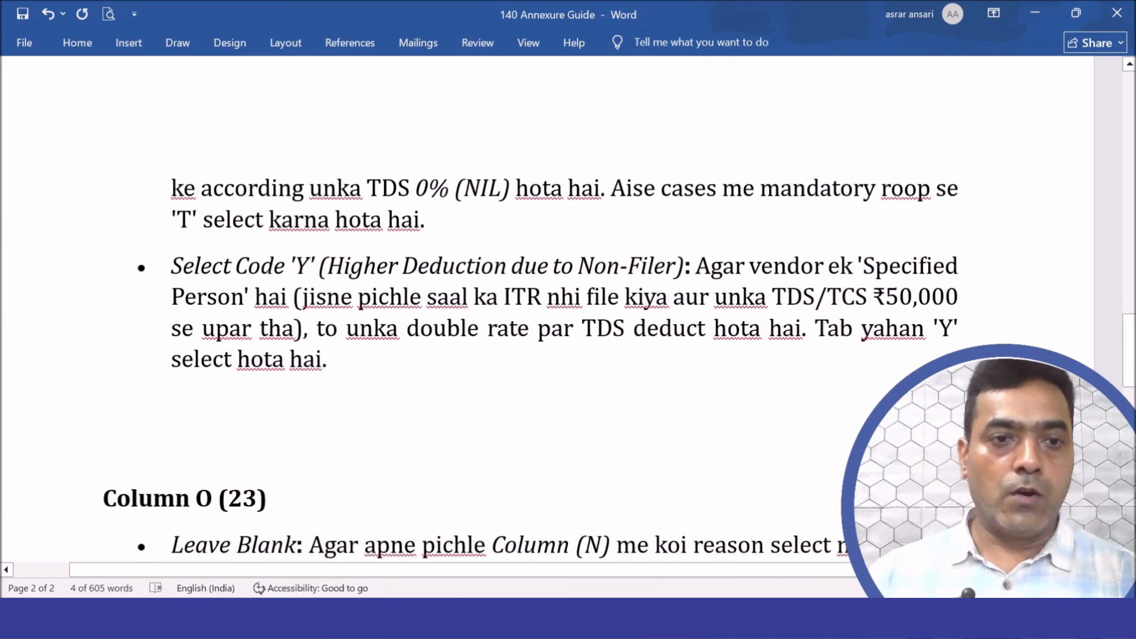
left_click_drag(293, 272, 177, 270)
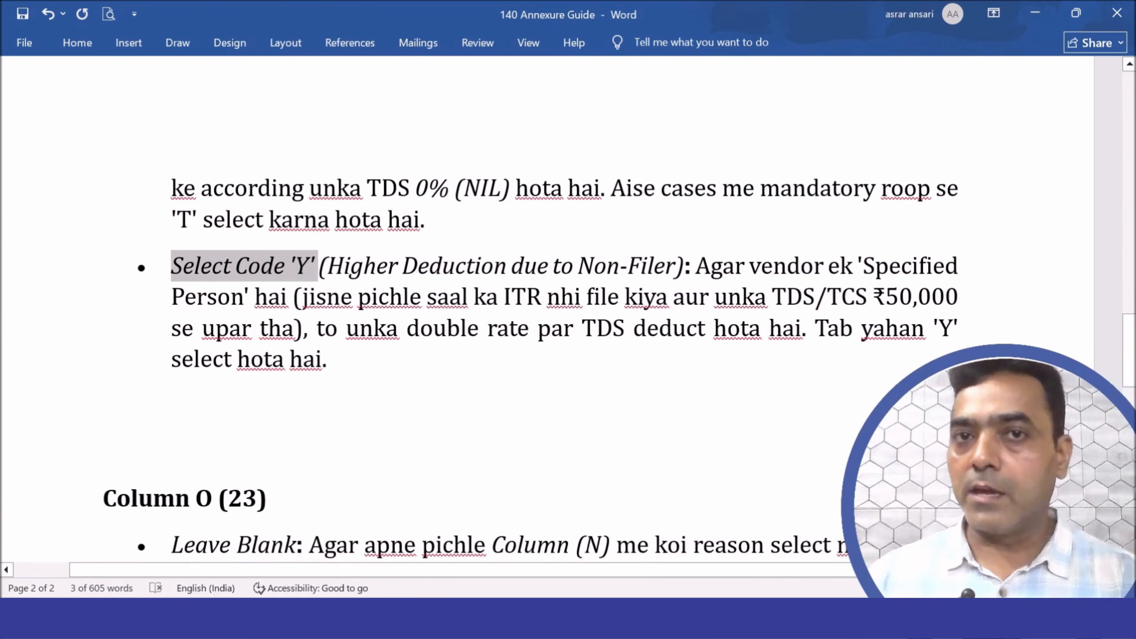
- Return to Form 140 and review the section 395 certificate number column (P) and the Form No. 121 unique identification number column (Q)
key("alt+Tab")
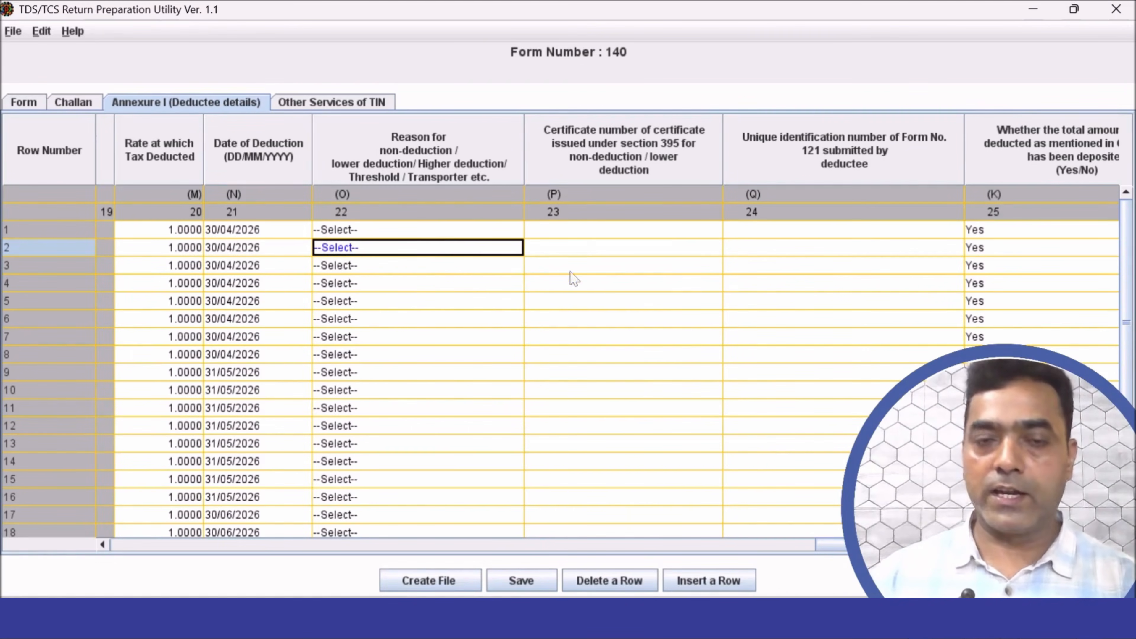
left_click_drag(631, 247, 654, 509)
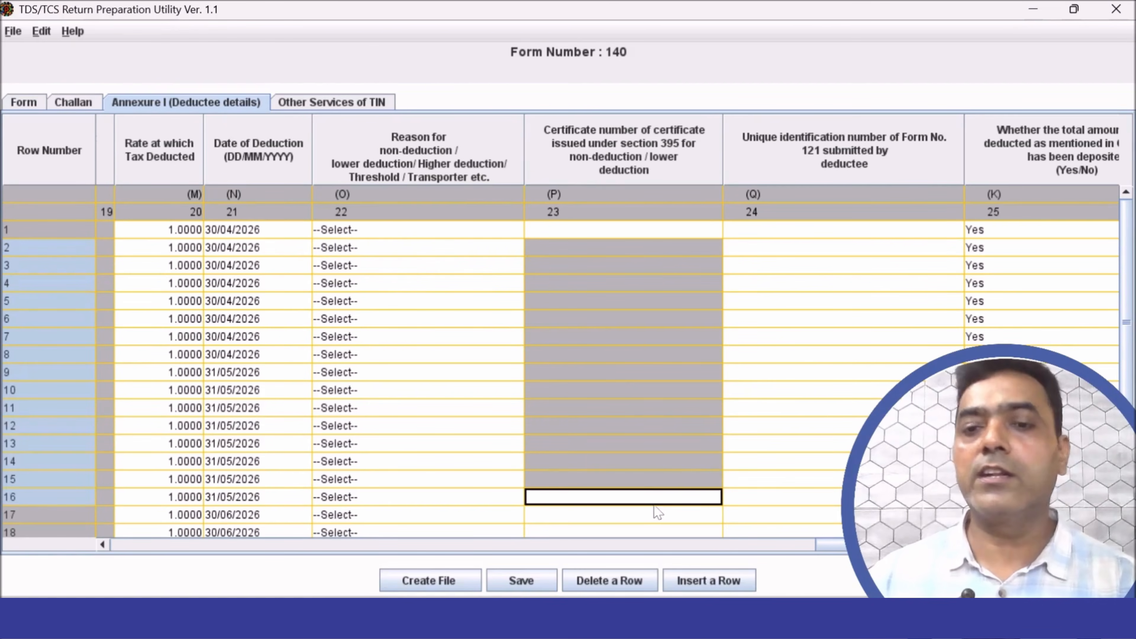
left_click(886, 270)
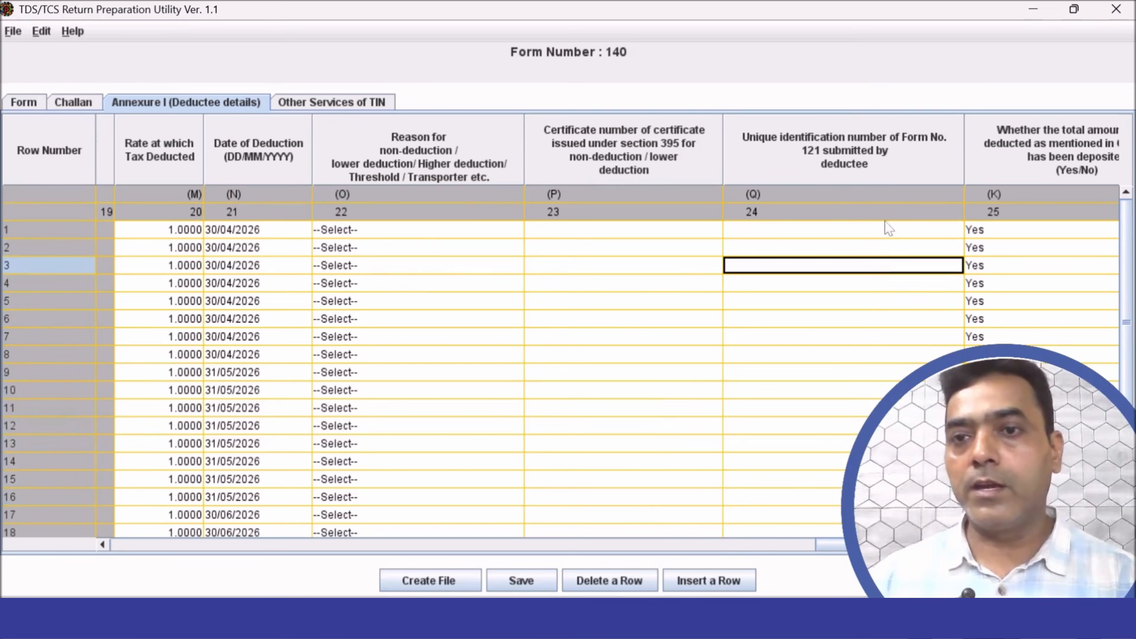
left_click_drag(888, 229, 876, 481)
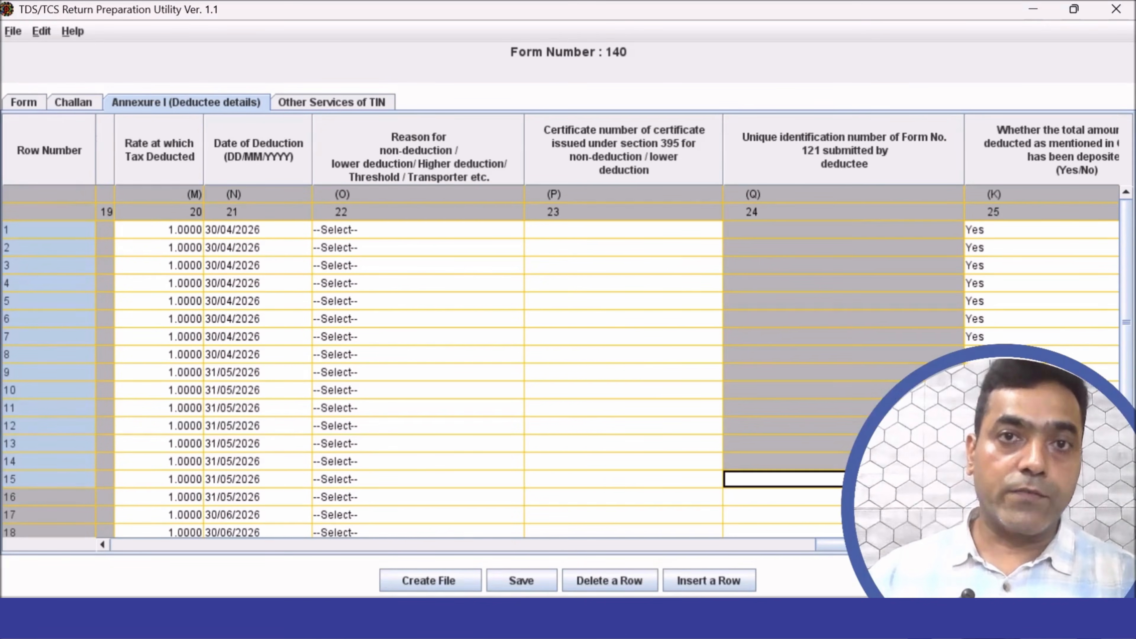
left_click(897, 283)
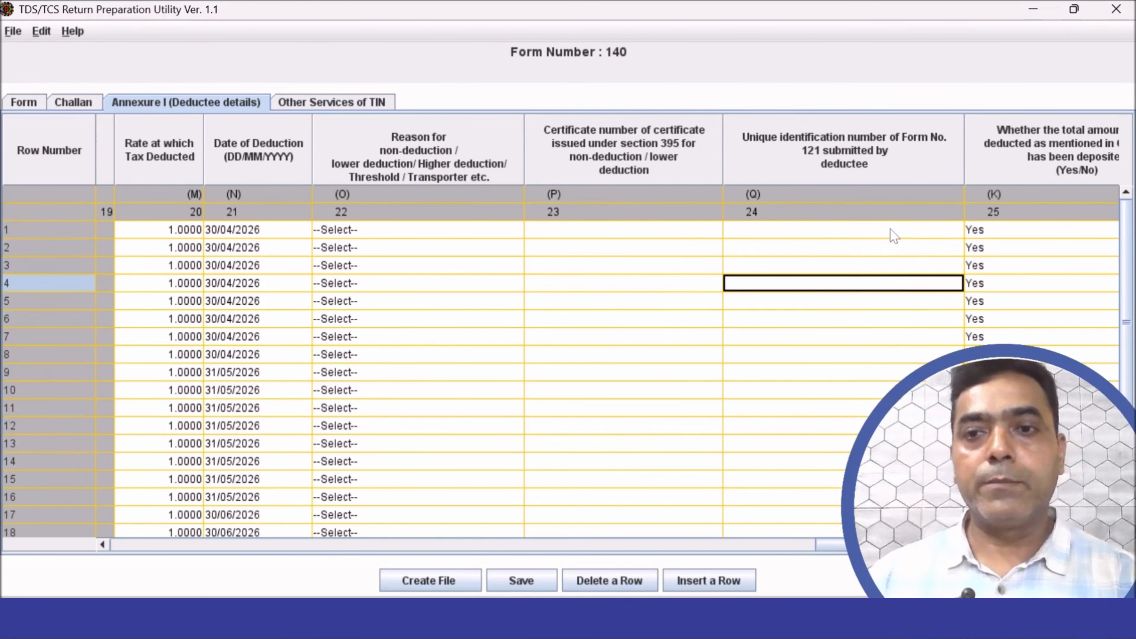
left_click_drag(892, 230, 841, 541)
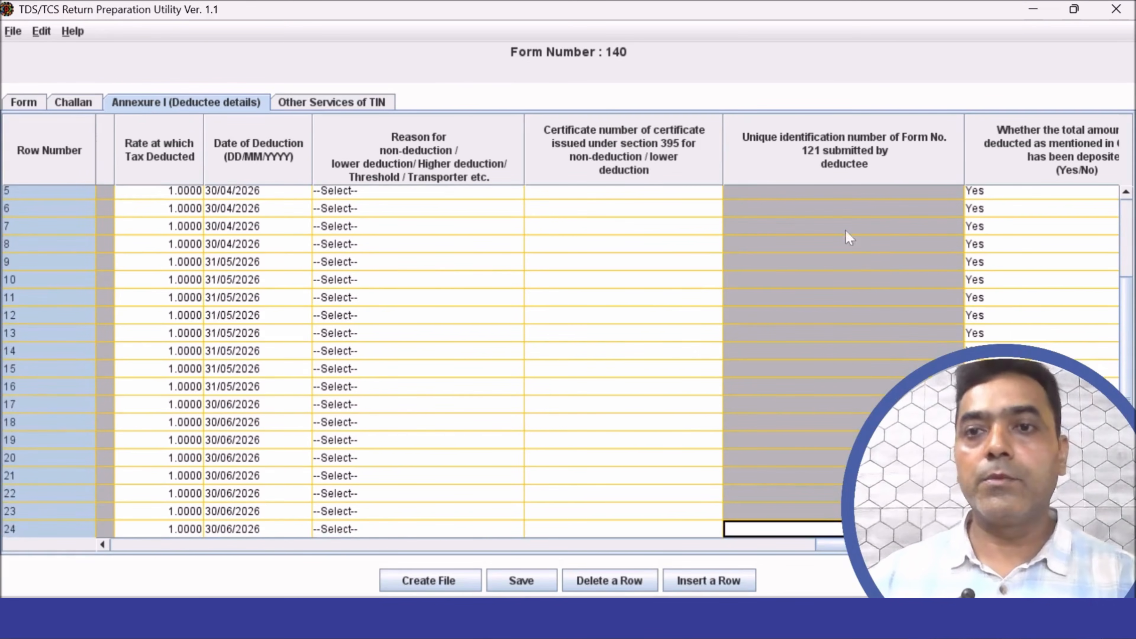
left_click(864, 244)
left_click_drag(866, 206, 866, 422)
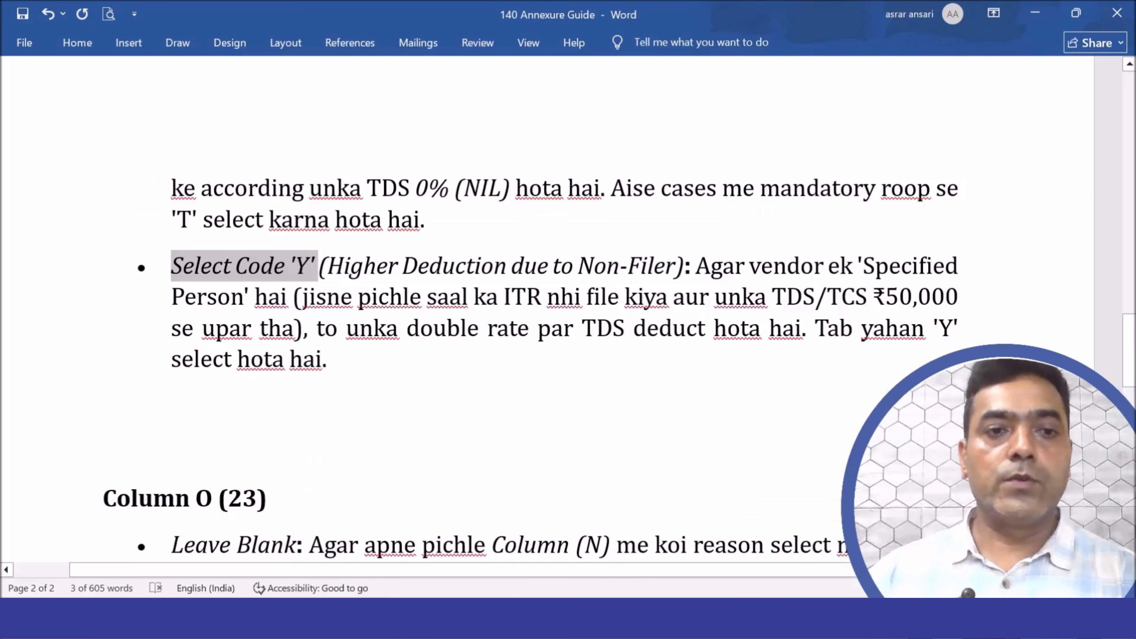
- Switch to the Word guide and look through the guidance from Column O (23) to the end of the document
scroll(570, 358, "down", 7)
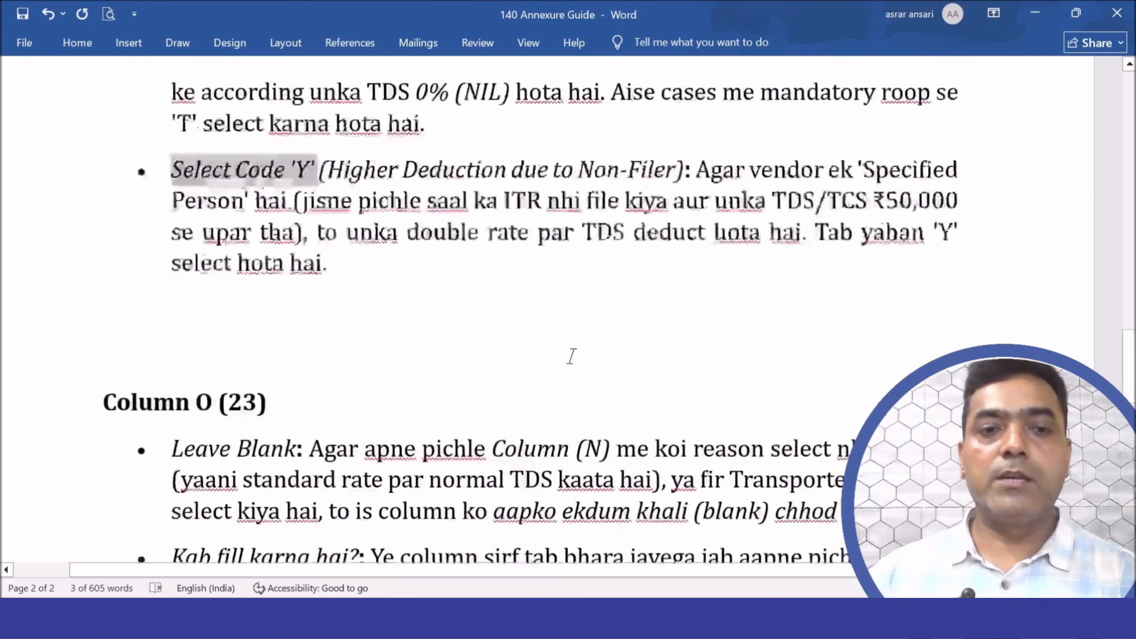
scroll(569, 358, "down", 6)
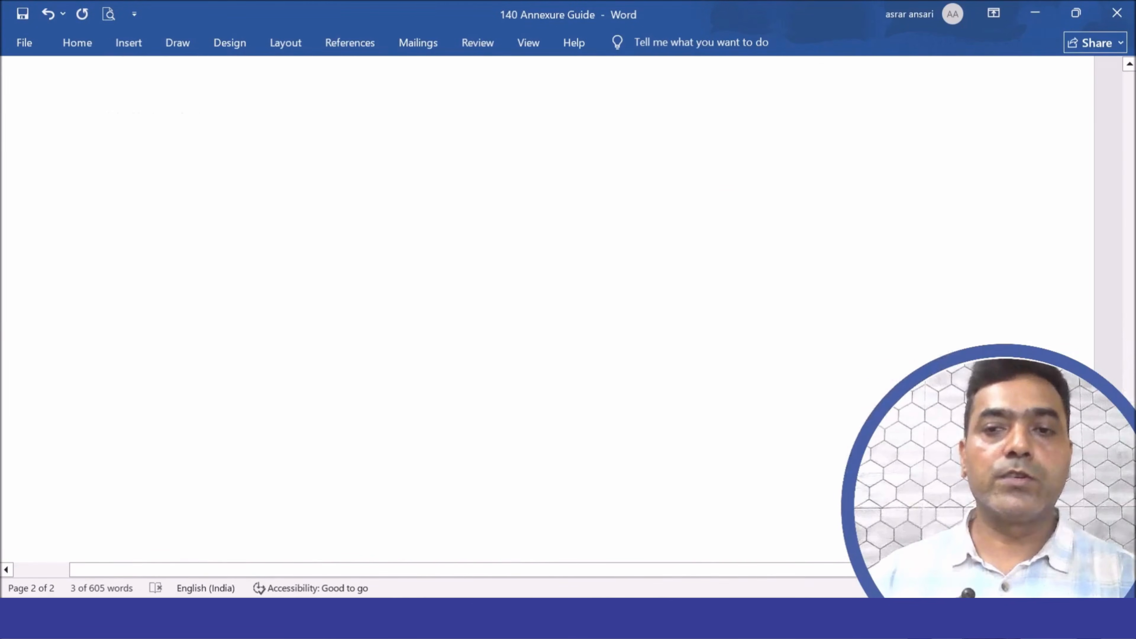
scroll(570, 357, "up", 13)
scroll(570, 358, "up", 4)
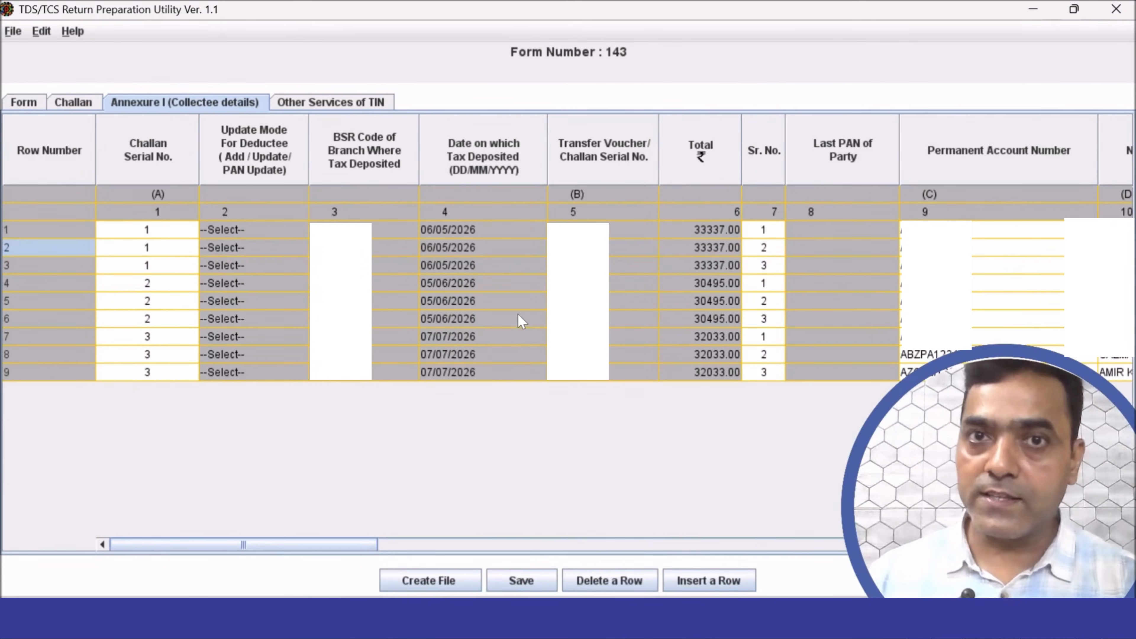
- Switch to Excel's TCS Rtn sheet and review the PAN, name, nature of payment and section code columns of the first table
key("alt+Tab")
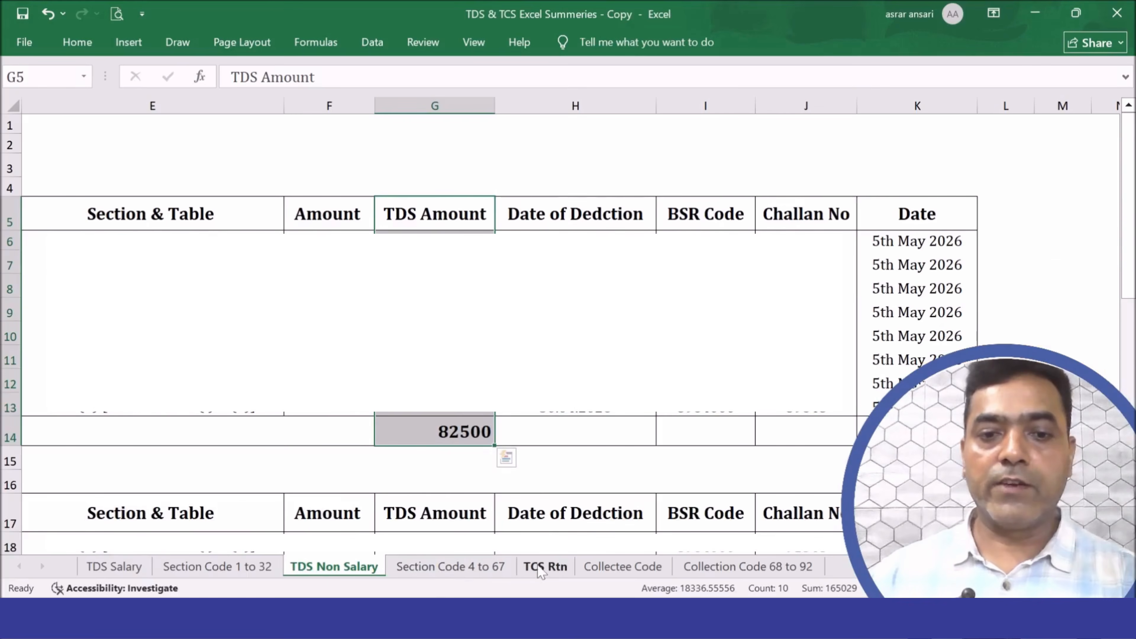
left_click(540, 566)
left_click(380, 339)
scroll(380, 339, "left", 3)
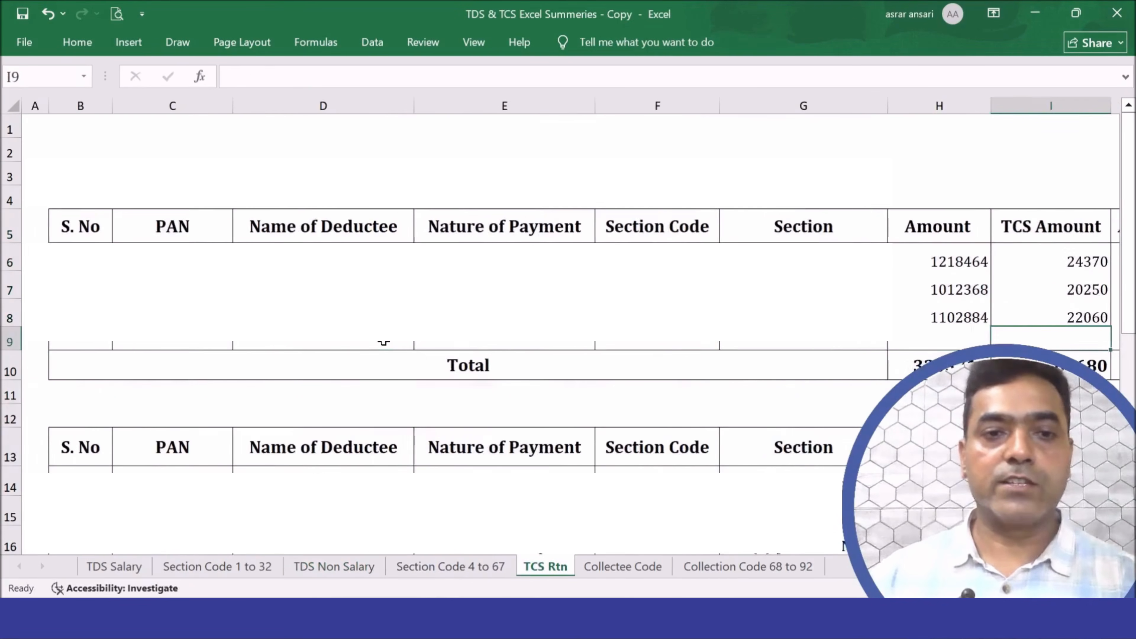
left_click_drag(183, 224, 172, 345)
left_click_drag(291, 219, 323, 345)
left_click_drag(529, 217, 534, 322)
left_click_drag(660, 240, 657, 344)
- Review the Collectee Code sheet and the Collection Code 68 to 92 sheet, including the standard TCS rates and usage notes
left_click(638, 565)
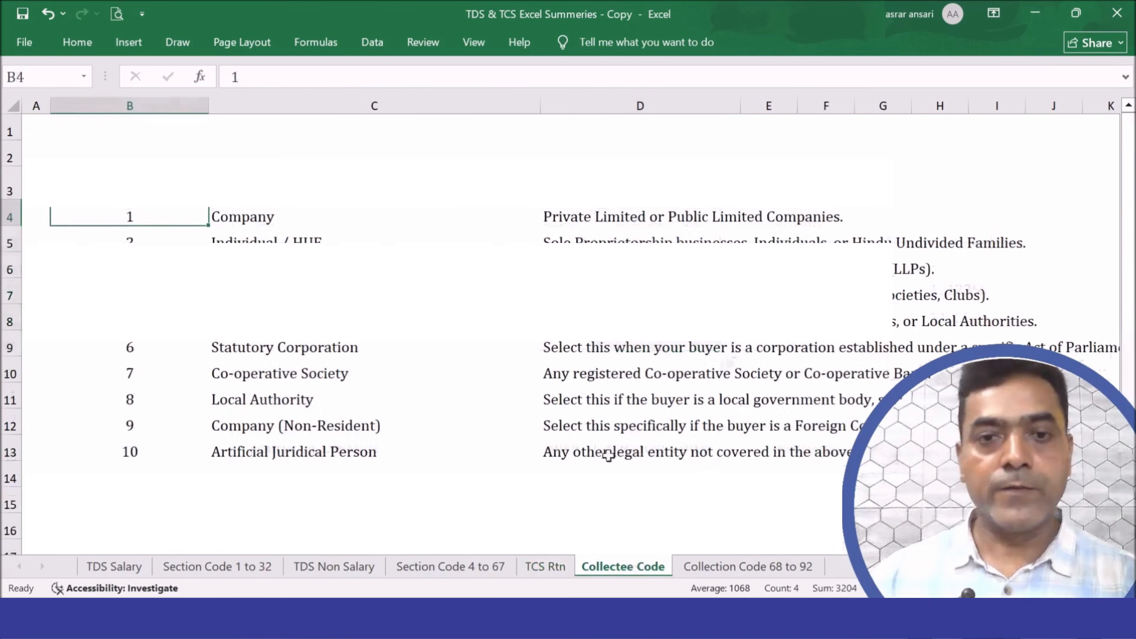
left_click(712, 564)
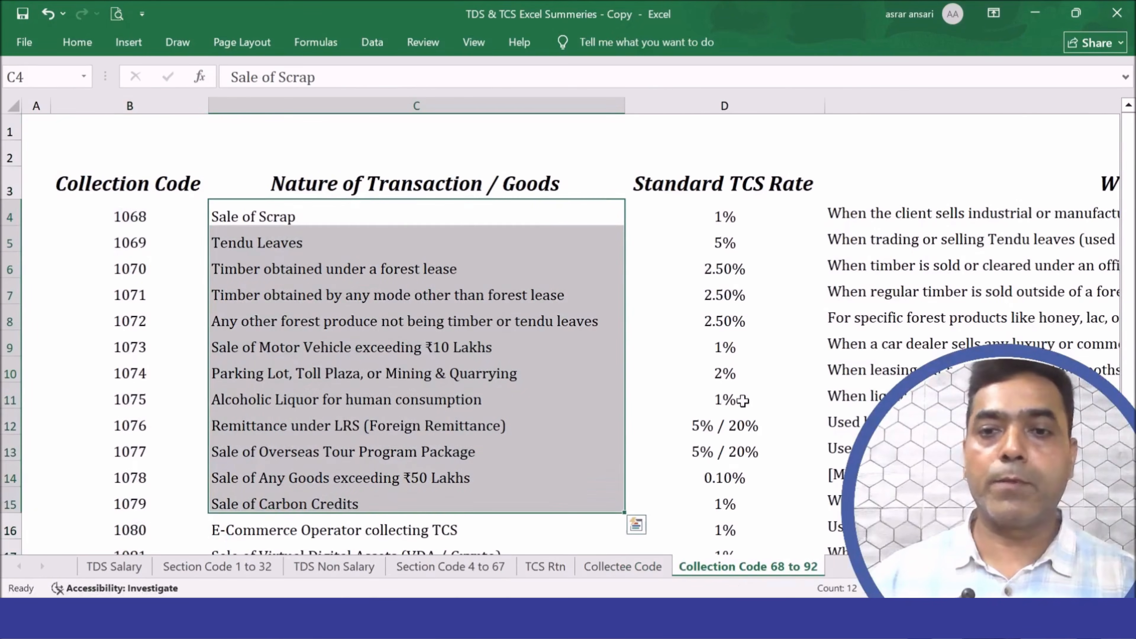
left_click_drag(733, 213, 760, 476)
left_click_drag(883, 212, 836, 528)
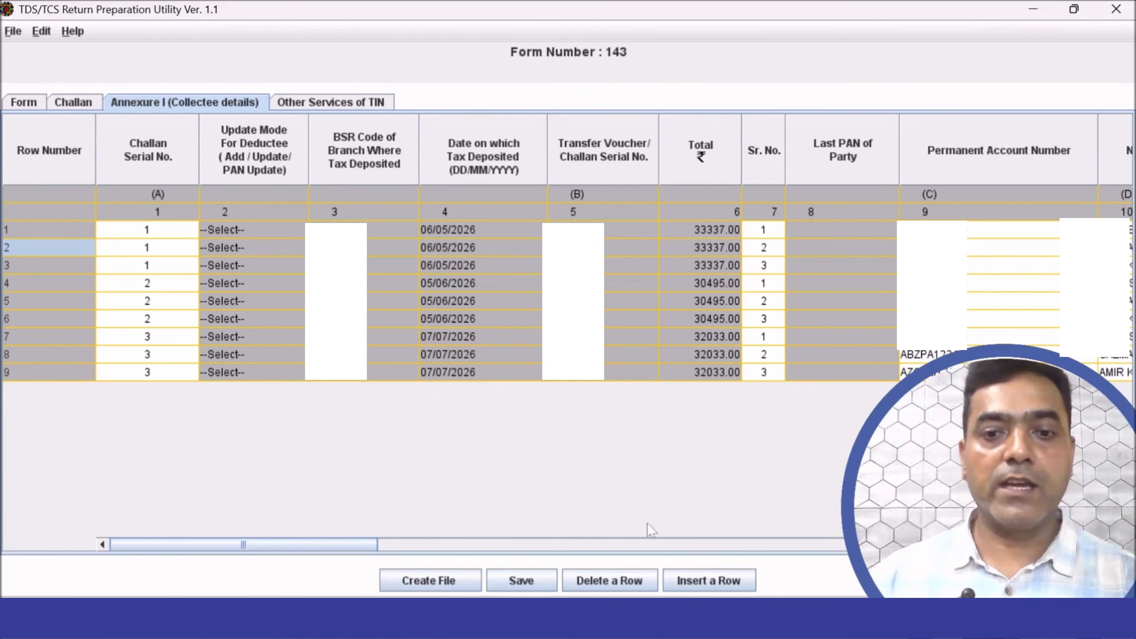
- Review the PAN, name, non-resident and collectee code columns (C to F) of Form 143's Annexure I, including the available choices
left_click_drag(239, 546, 439, 544)
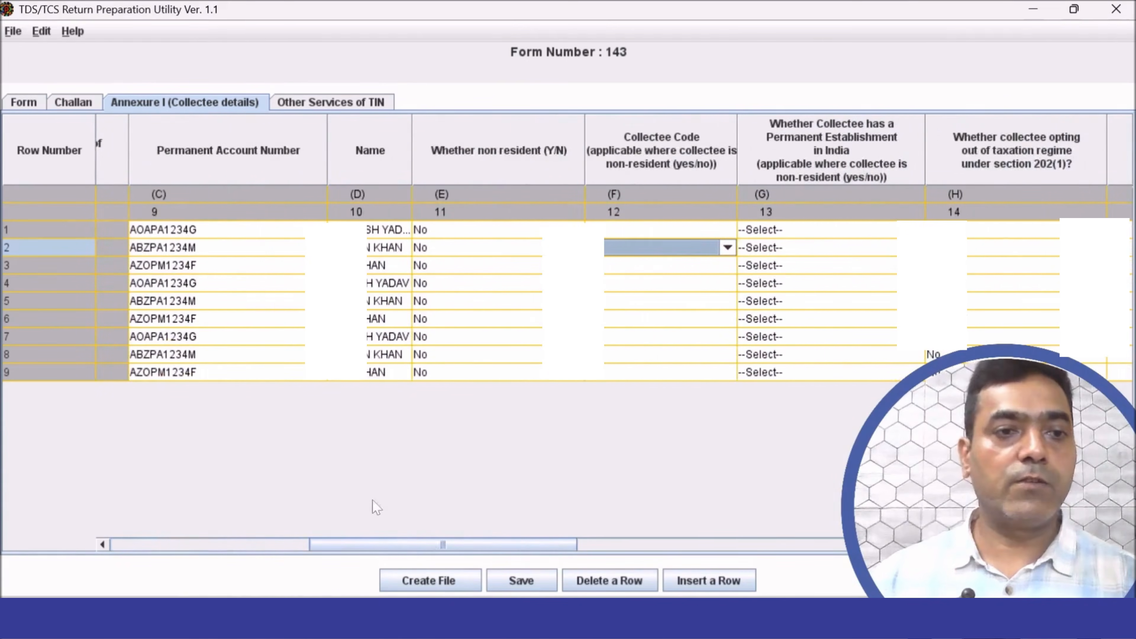
left_click_drag(217, 234, 231, 375)
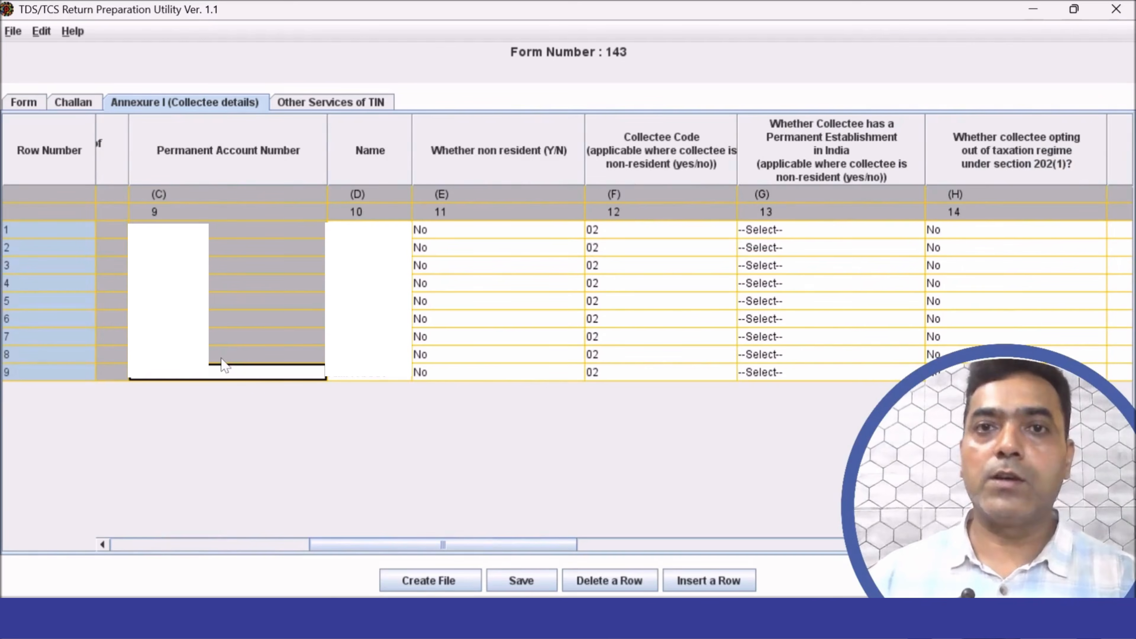
left_click_drag(396, 230, 397, 404)
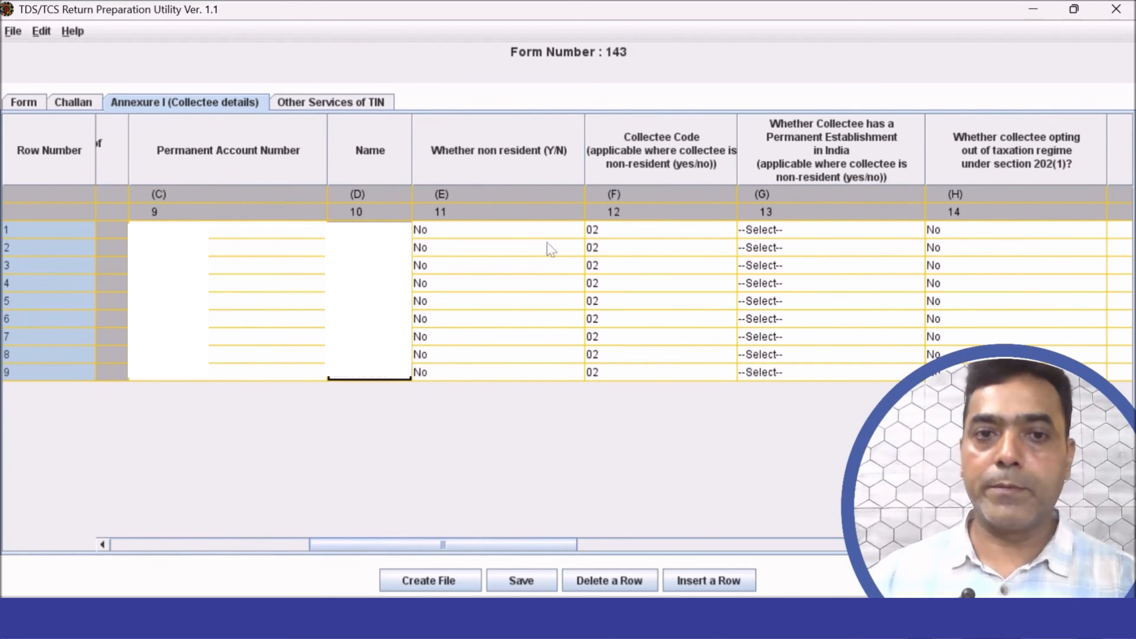
left_click(533, 233)
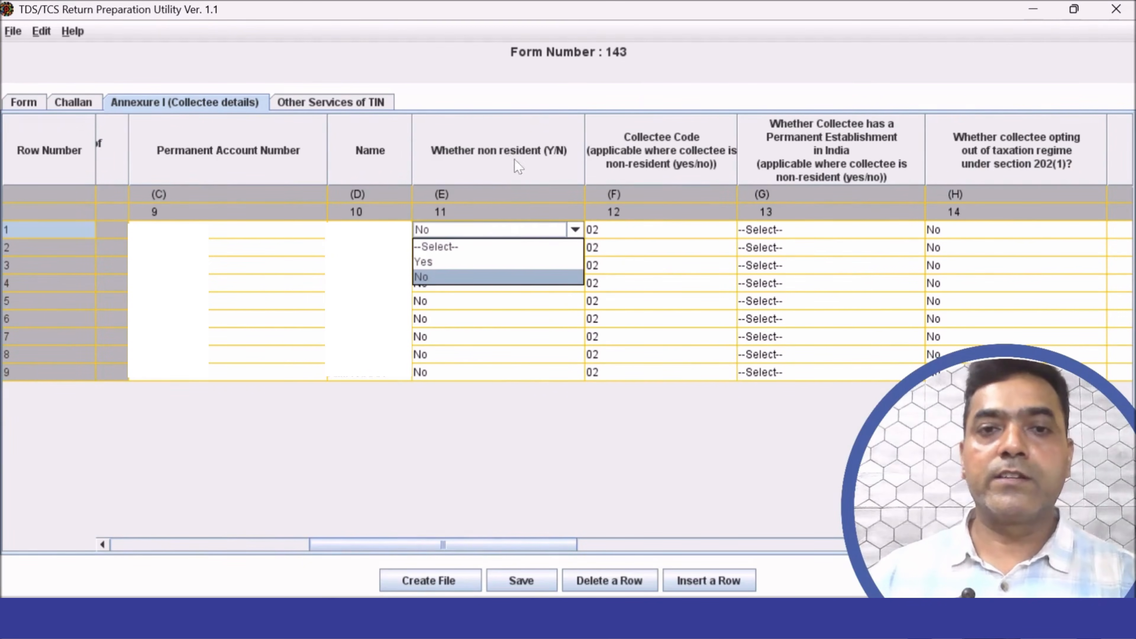
left_click(577, 228)
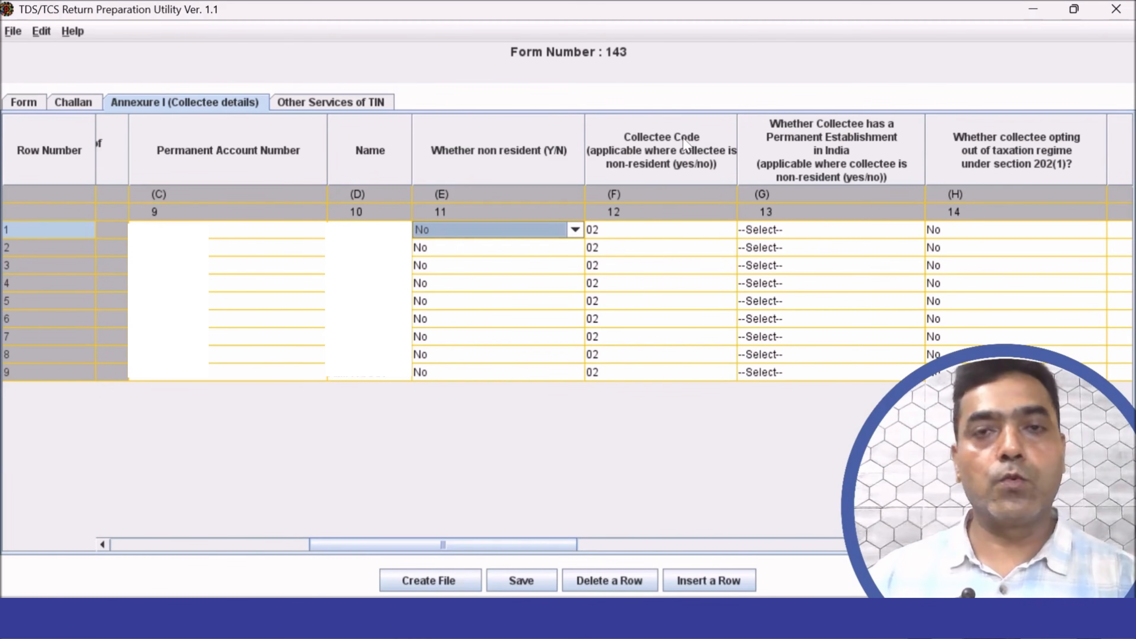
left_click(732, 247)
mouse_move(730, 296)
left_mouse_down()
mouse_move(725, 331)
mouse_move(724, 285)
left_mouse_up()
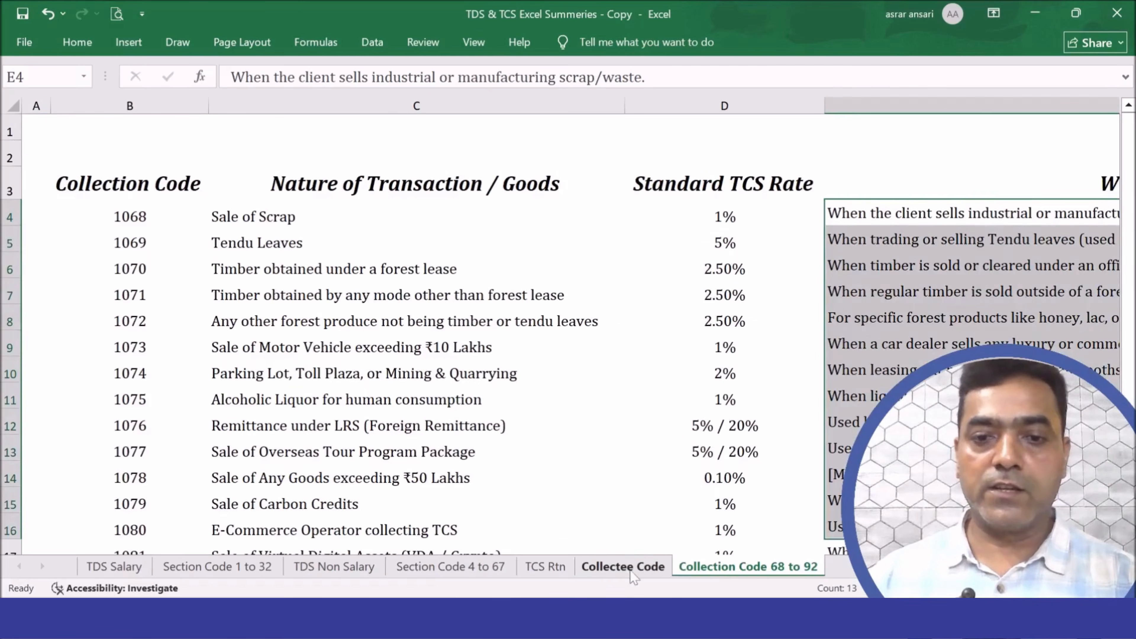
- Switch to Excel's Collectee Code sheet and review the codes 1 to 10 and their collectee types
left_click(632, 572)
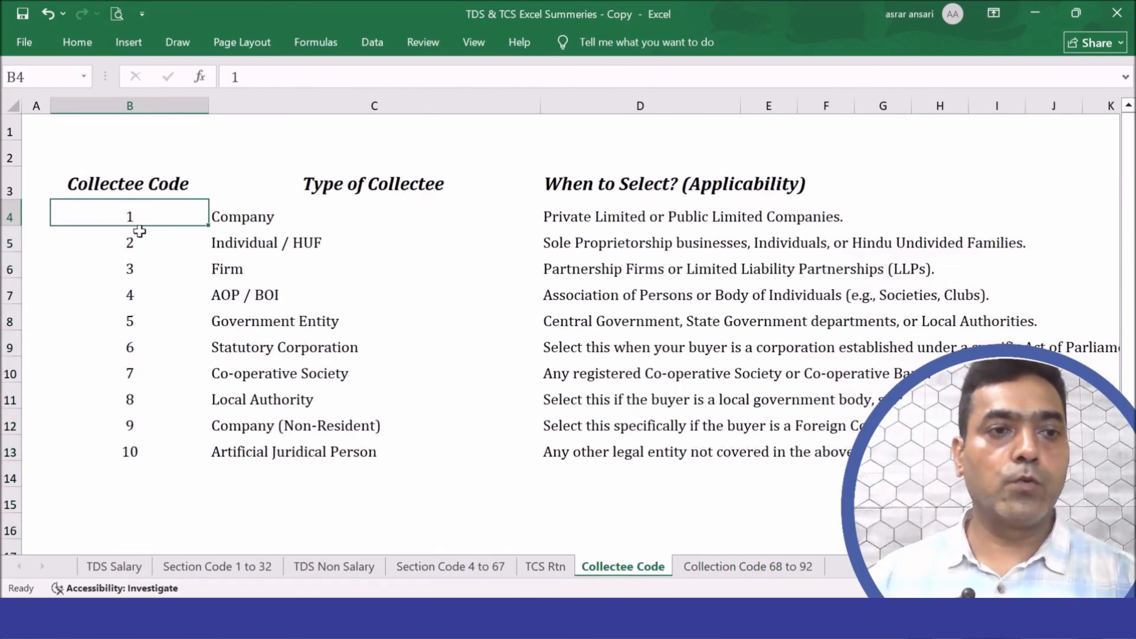
left_click_drag(134, 217, 107, 475)
left_click(253, 226)
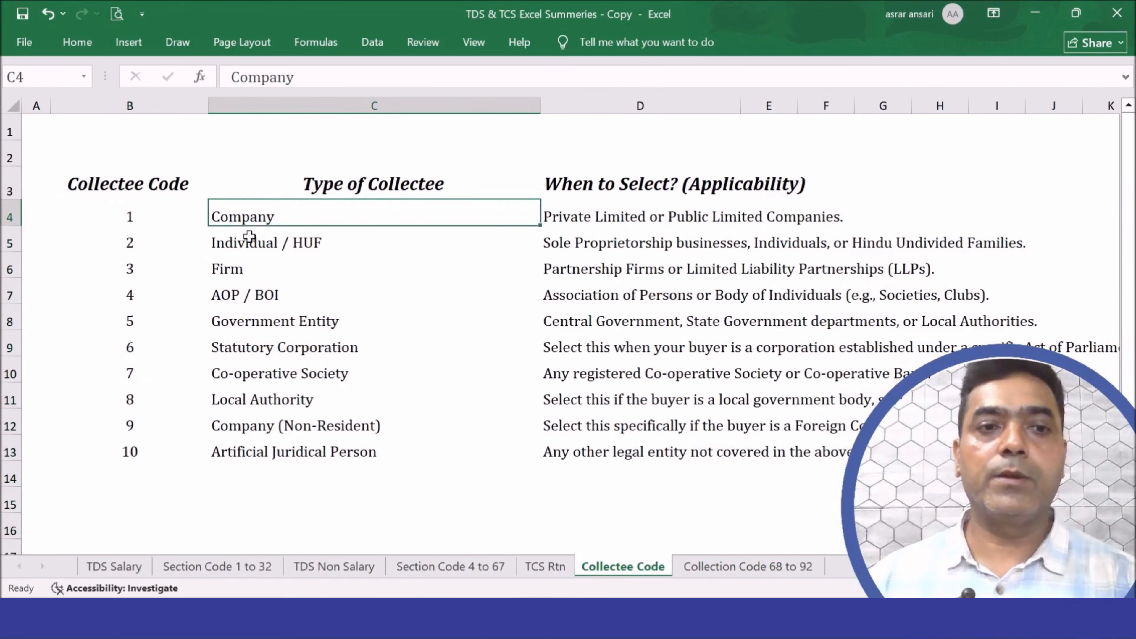
left_click(250, 244)
left_click(248, 281)
left_click(286, 348)
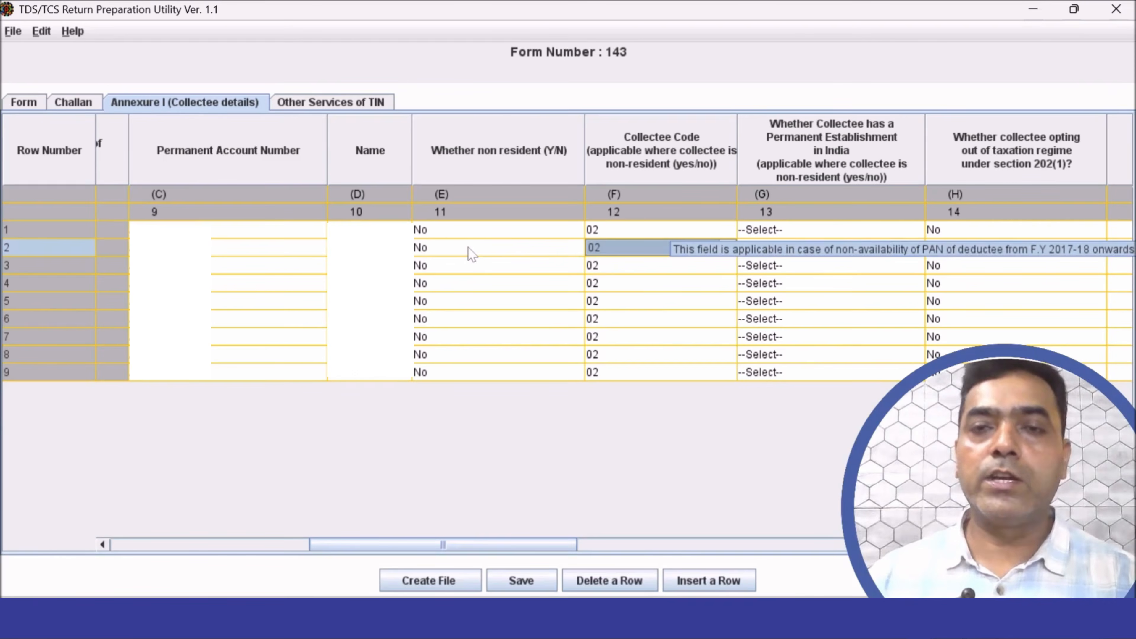
- Return to Form 143, mark row 3 as non-resident Yes and show its permanent establishment choices
left_click(526, 253)
left_click(530, 271)
left_click(529, 298)
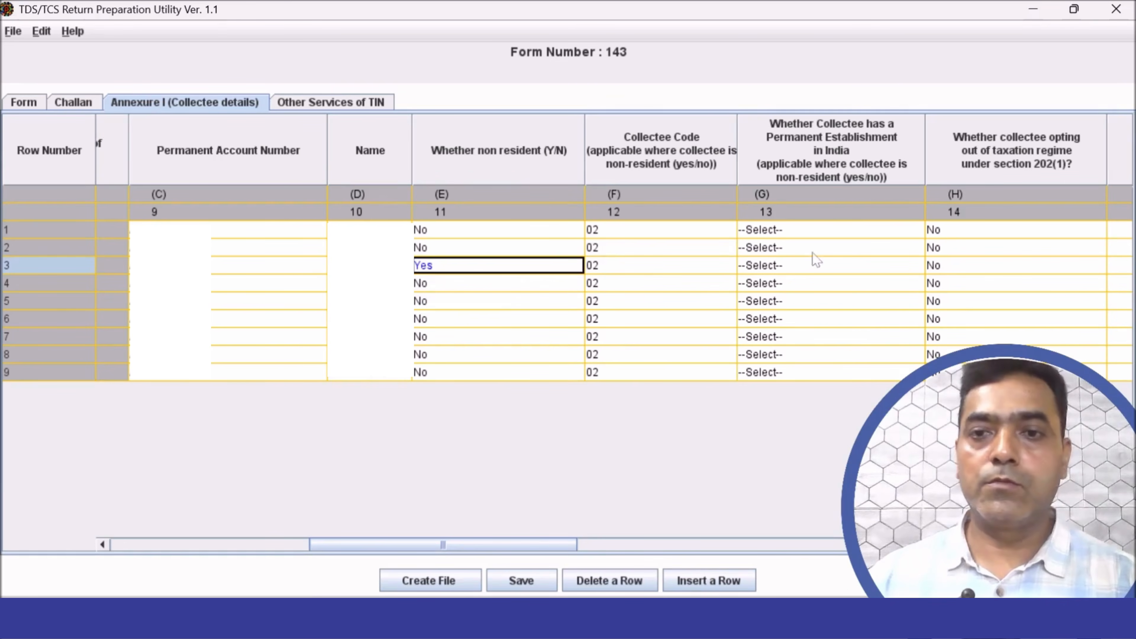
left_click(814, 264)
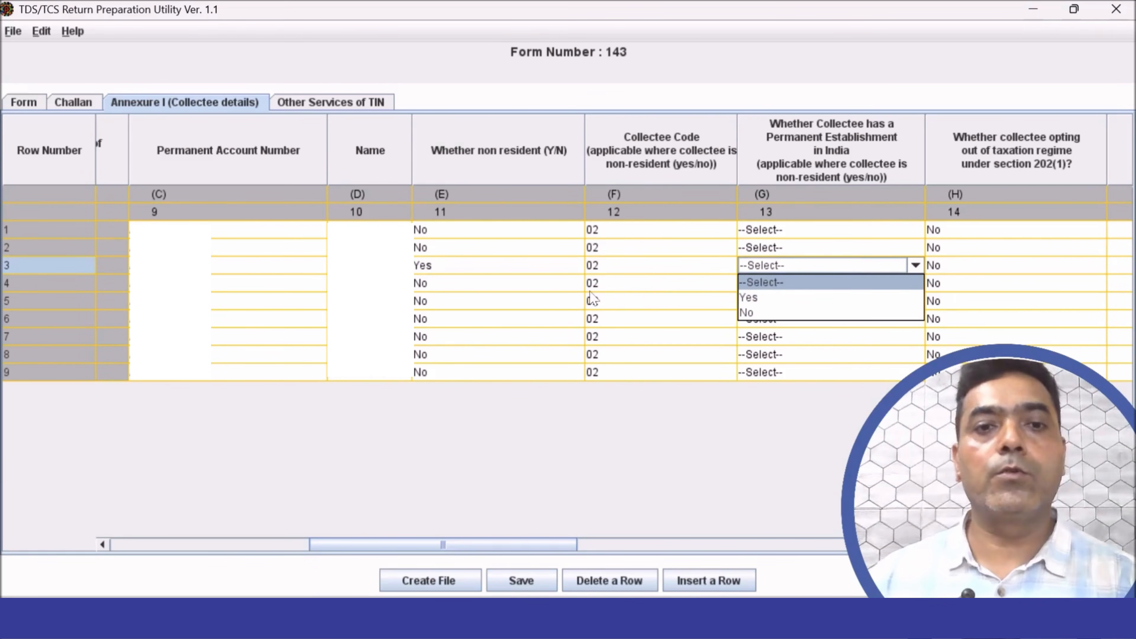
- Set row 3's non-resident status to No, try to open its permanent establishment field and dismiss the message
left_click(498, 284)
left_click(480, 268)
left_click(480, 269)
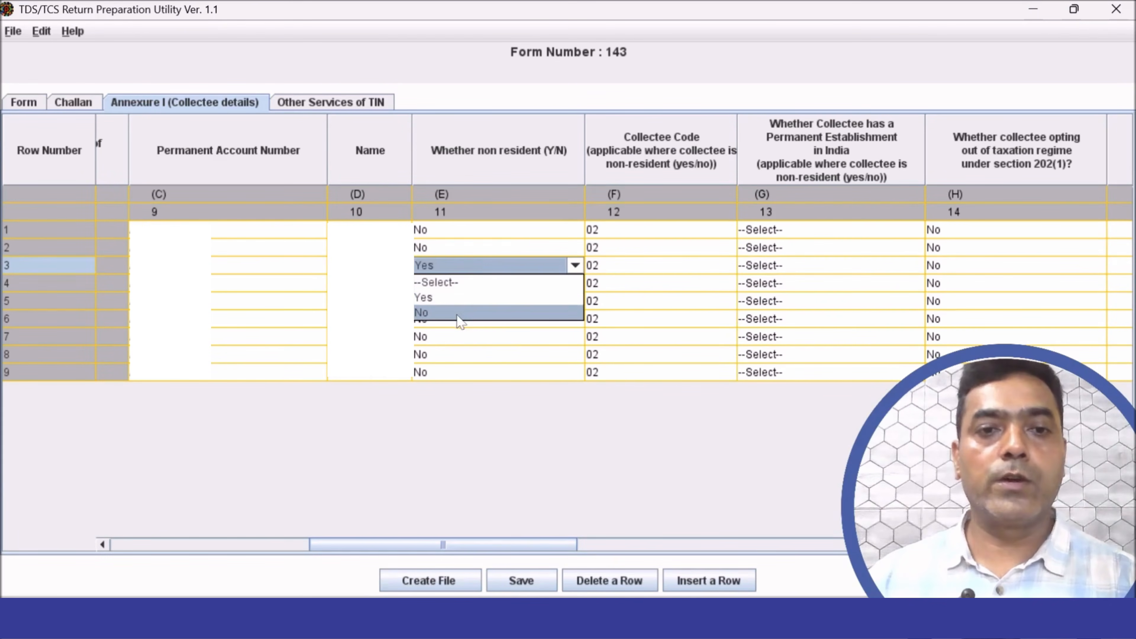
left_click(465, 317)
left_click(834, 269)
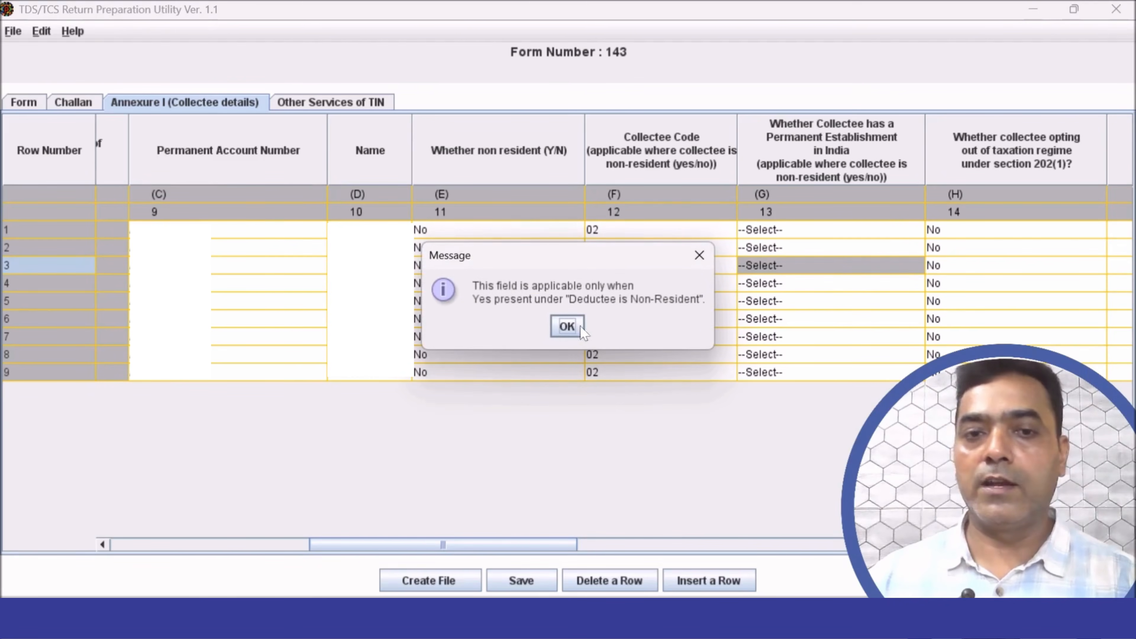
left_click(567, 326)
- Examine Form 143's Collection Code column (K) and look through its code list from 1068 to 1092 without changing row 2
scroll(696, 535, "right", 10)
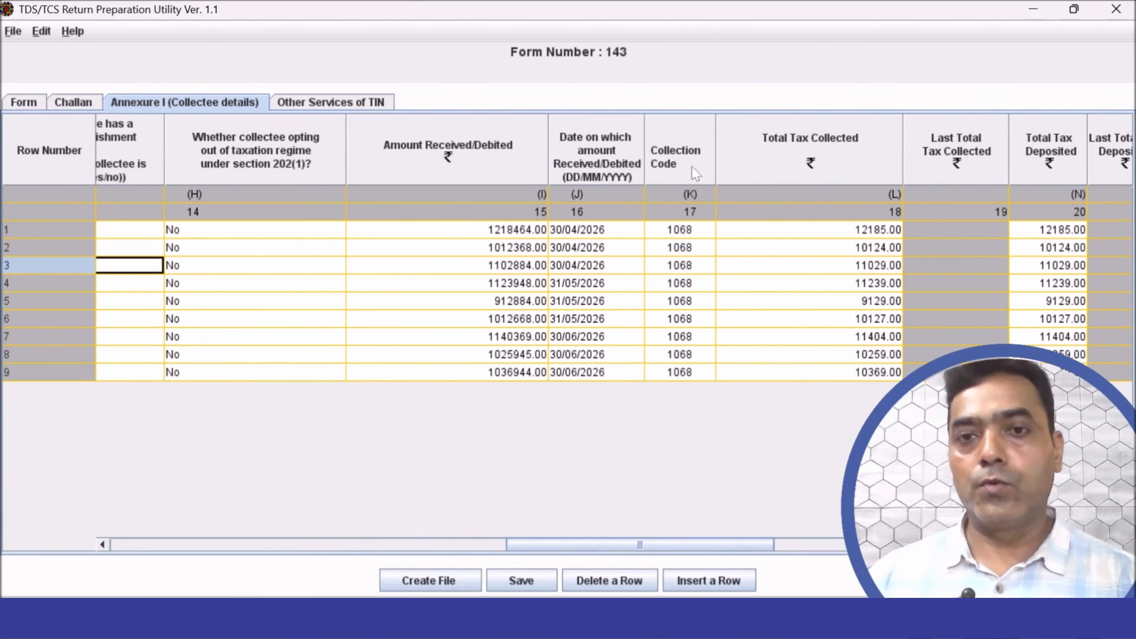
left_click(705, 247)
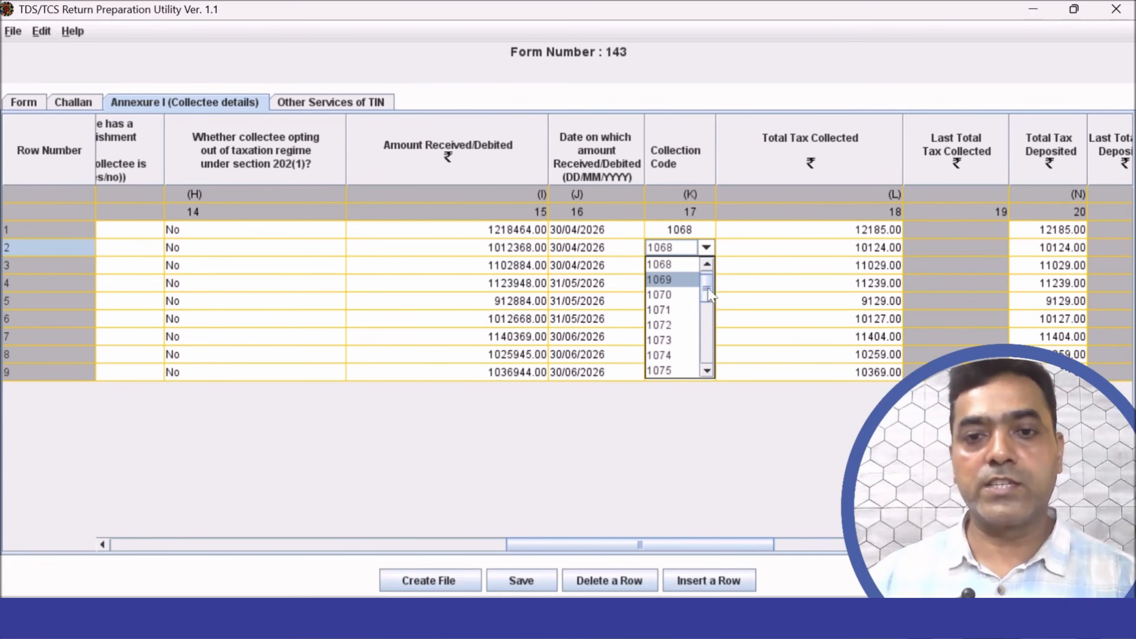
left_click_drag(710, 295, 714, 380)
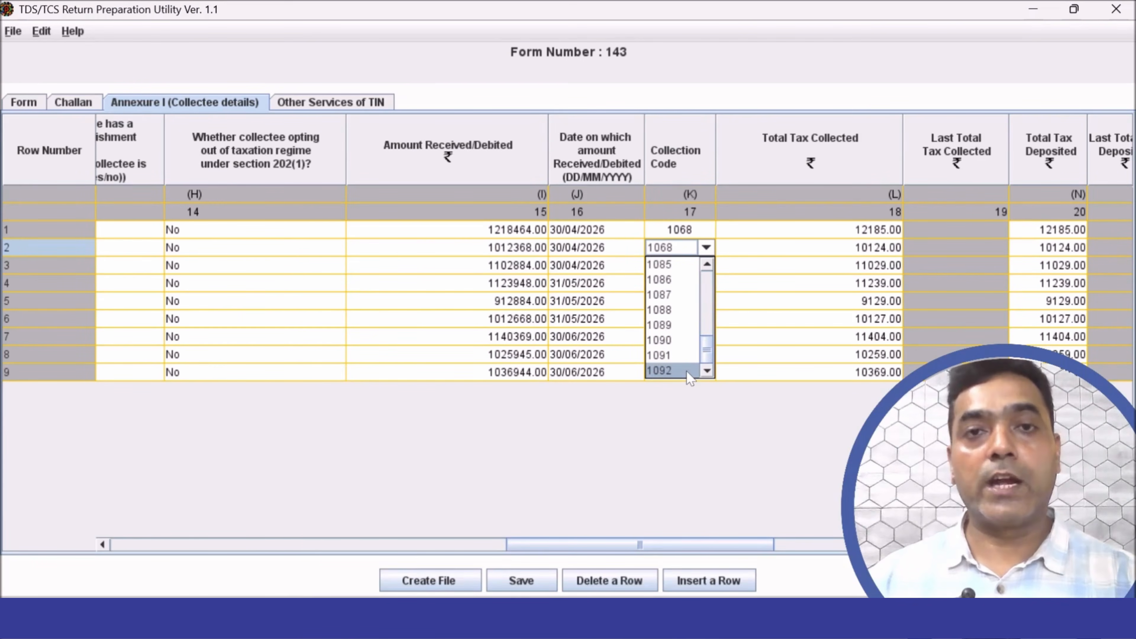
key("Escape")
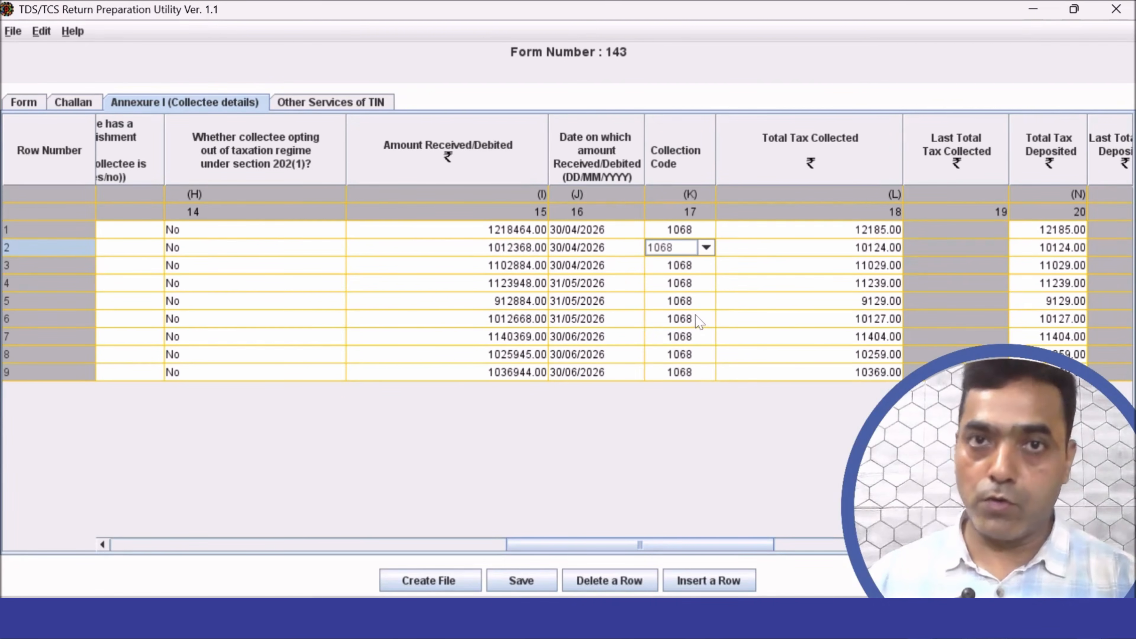
- Switch to Excel's Collection Code 68 to 92 sheet and review the whole collection code column
key("alt+Tab")
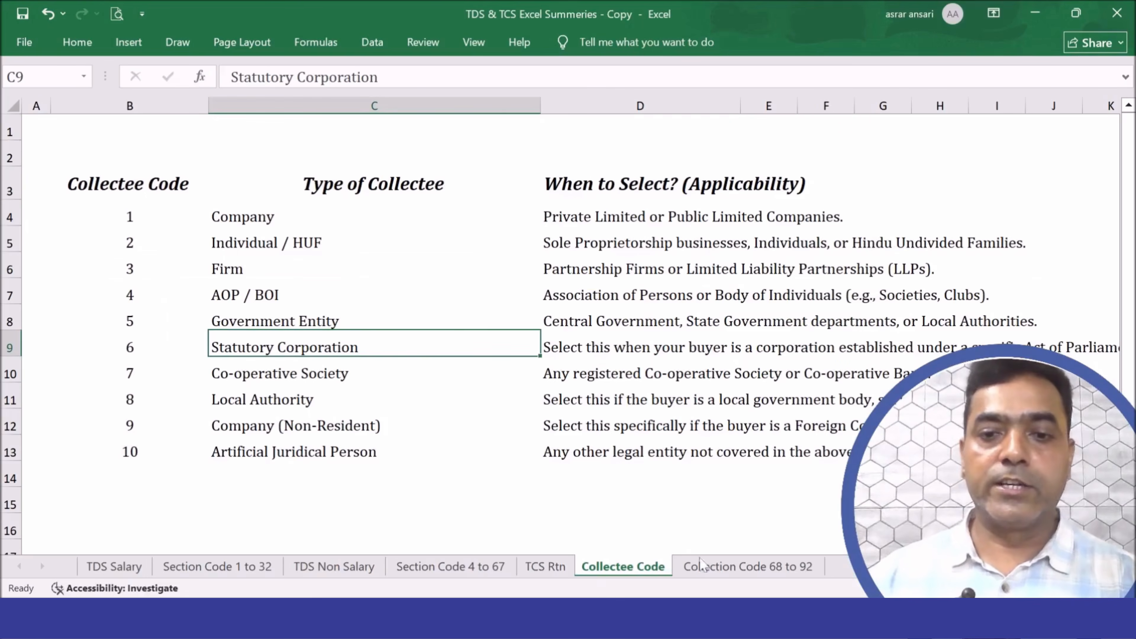
left_click(771, 567)
left_click_drag(129, 214, 215, 514)
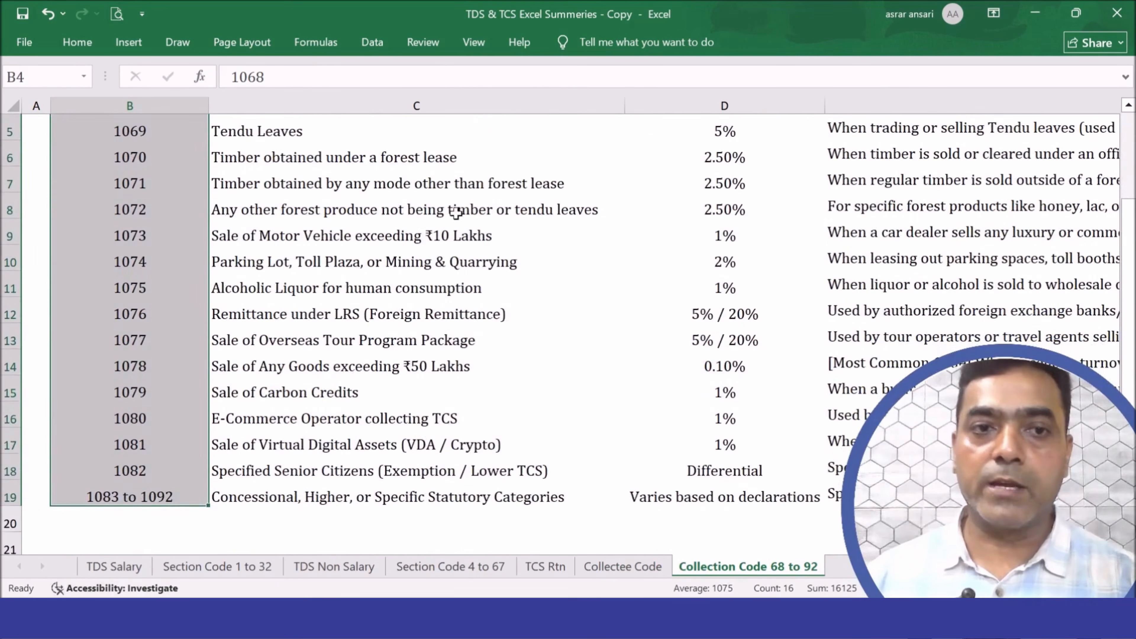
scroll(456, 213, "up", 2)
- Return to Form 143 and review the Total Tax Collected column (L) for all nine rows
key("alt+Tab")
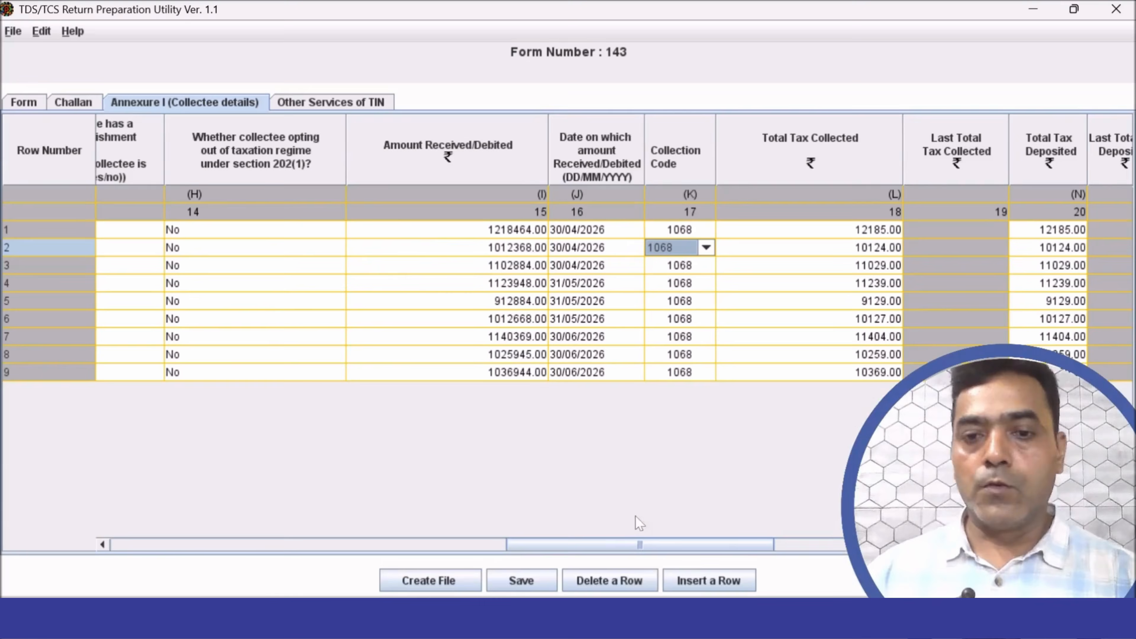
left_click_drag(622, 544, 804, 537)
left_click_drag(149, 229, 152, 373)
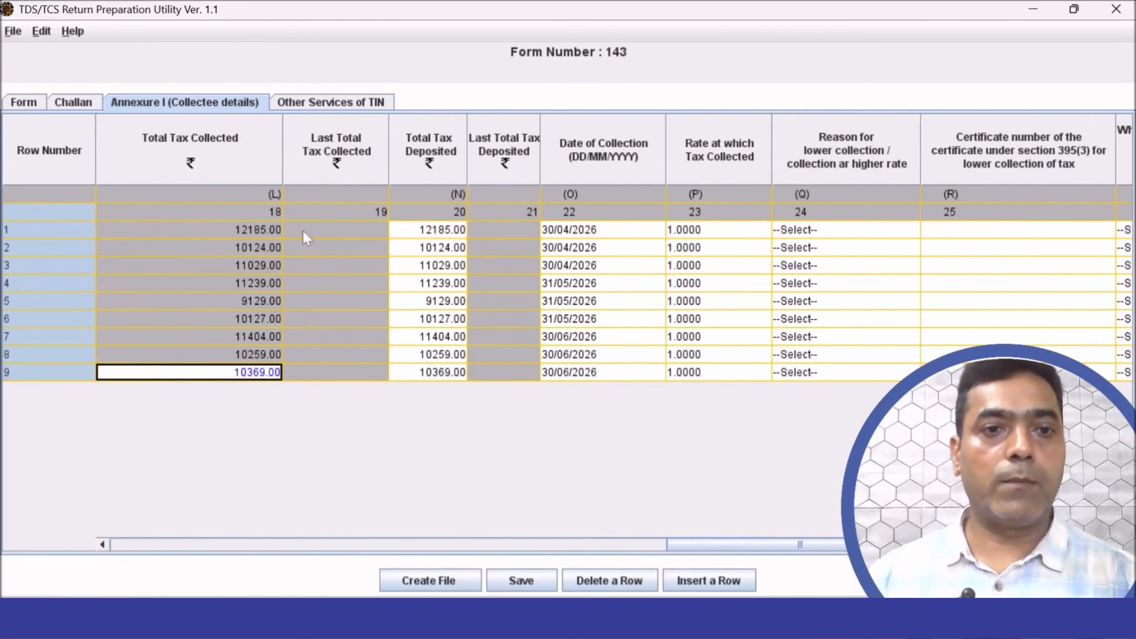
- Switch to Excel's TCS Rtn sheet and review the first table's amount, TCS amount, amount paid, collection date and challan date columns
key("alt+Tab")
left_click(544, 566)
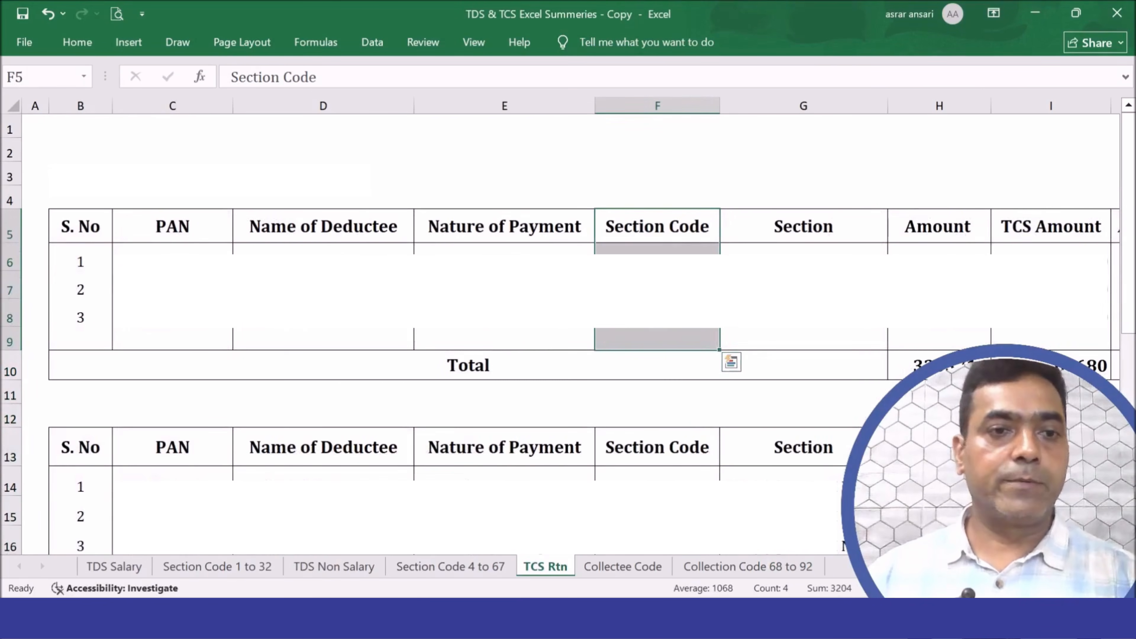
left_click_drag(941, 230, 950, 335)
left_click_drag(1055, 227, 1053, 340)
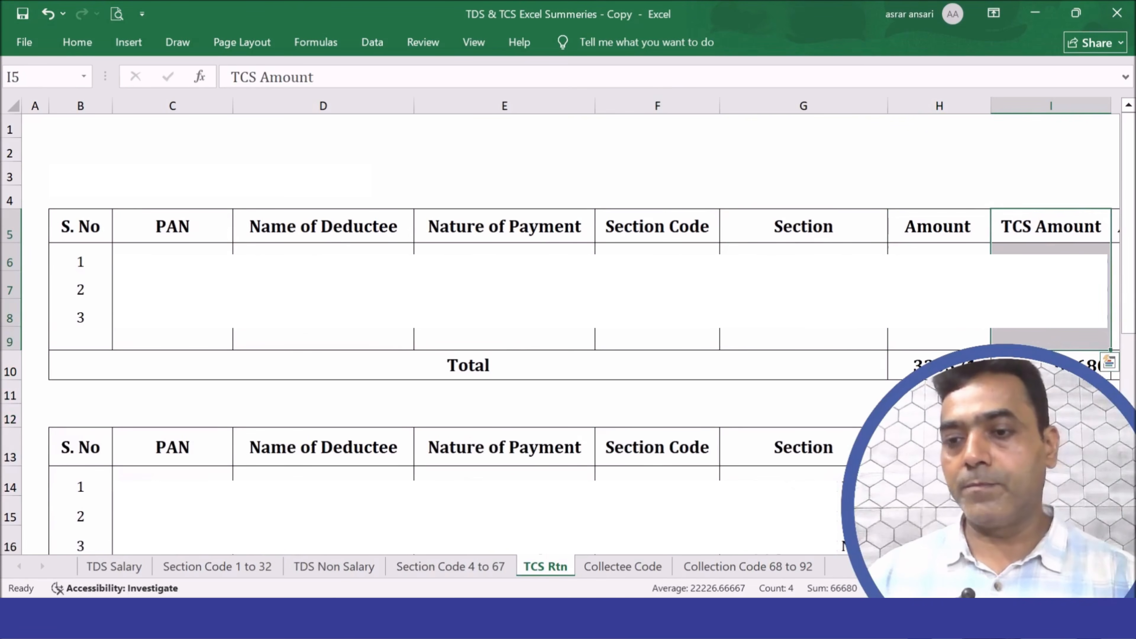
scroll(571, 325, "right", 5)
left_click_drag(597, 226, 582, 334)
left_click_drag(724, 223, 738, 338)
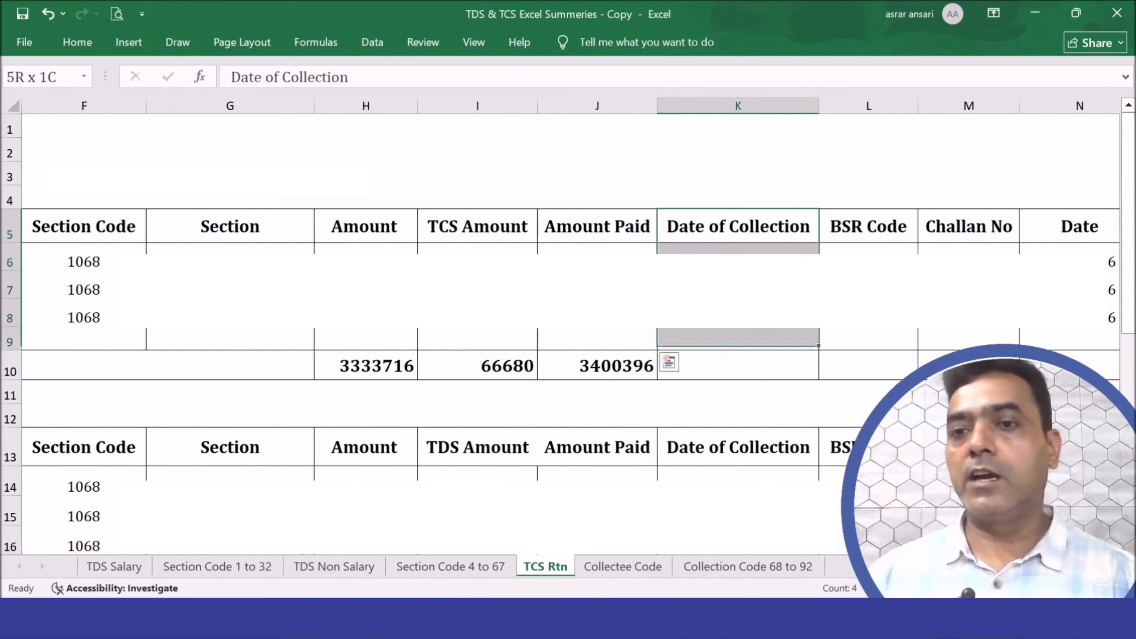
left_click_drag(1083, 228, 1090, 334)
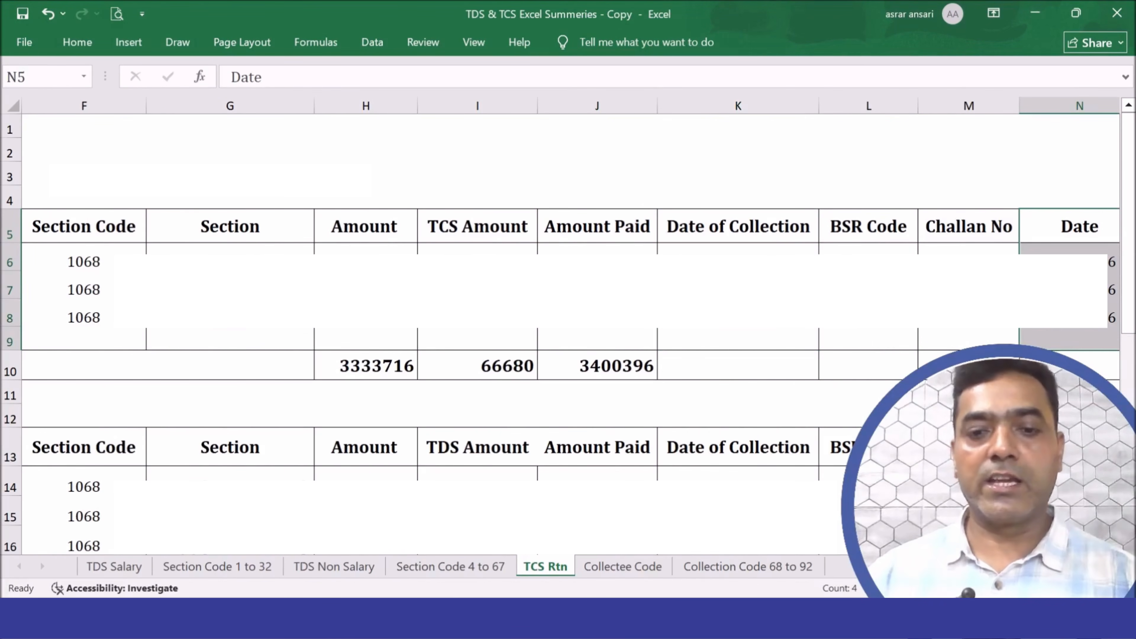
- Return to Form 143 and review the last annexure columns, from the section 395(3) certificate number to the tax deposited status
key("alt+Tab")
left_click_drag(799, 547, 979, 547)
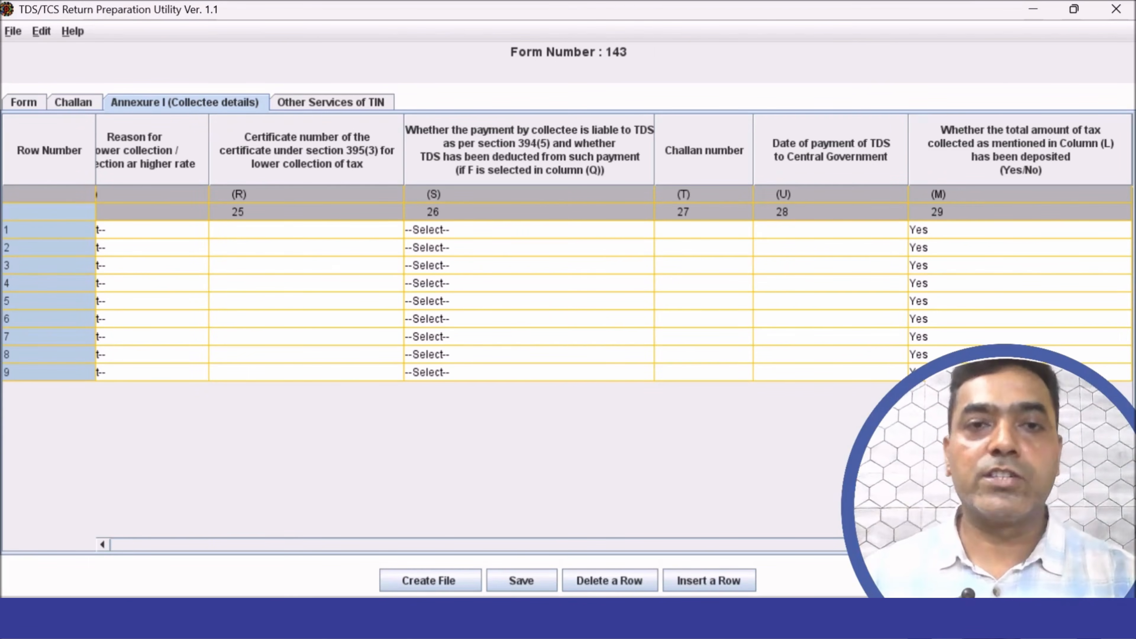
key("alt+Tab")
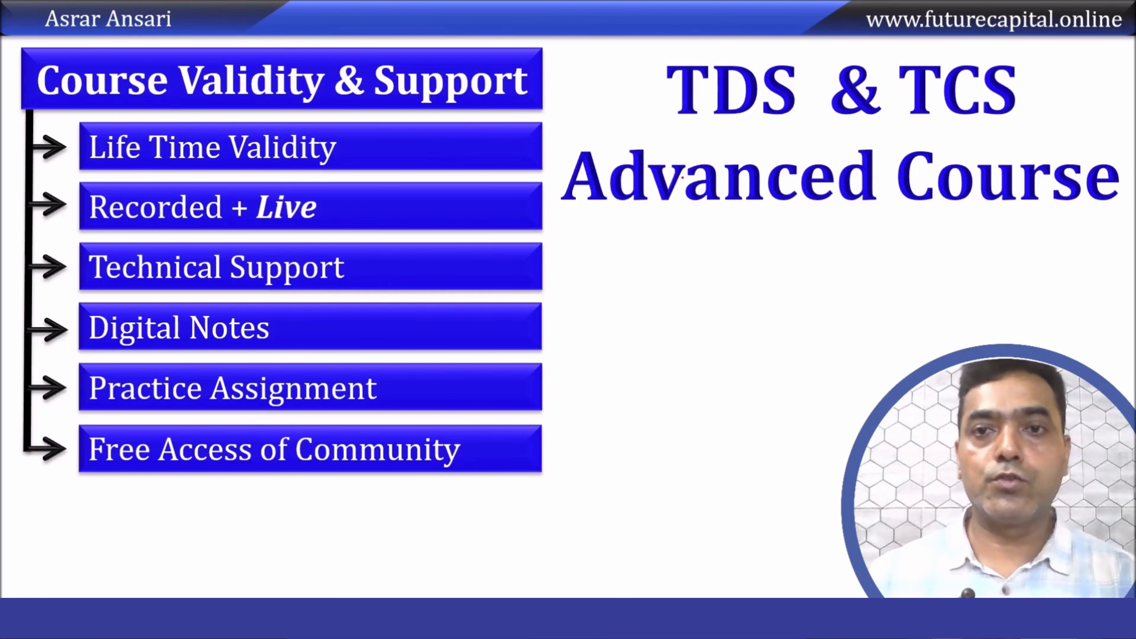
left_click_drag(703, 122, 791, 120)
left_click_drag(926, 152, 1021, 169)
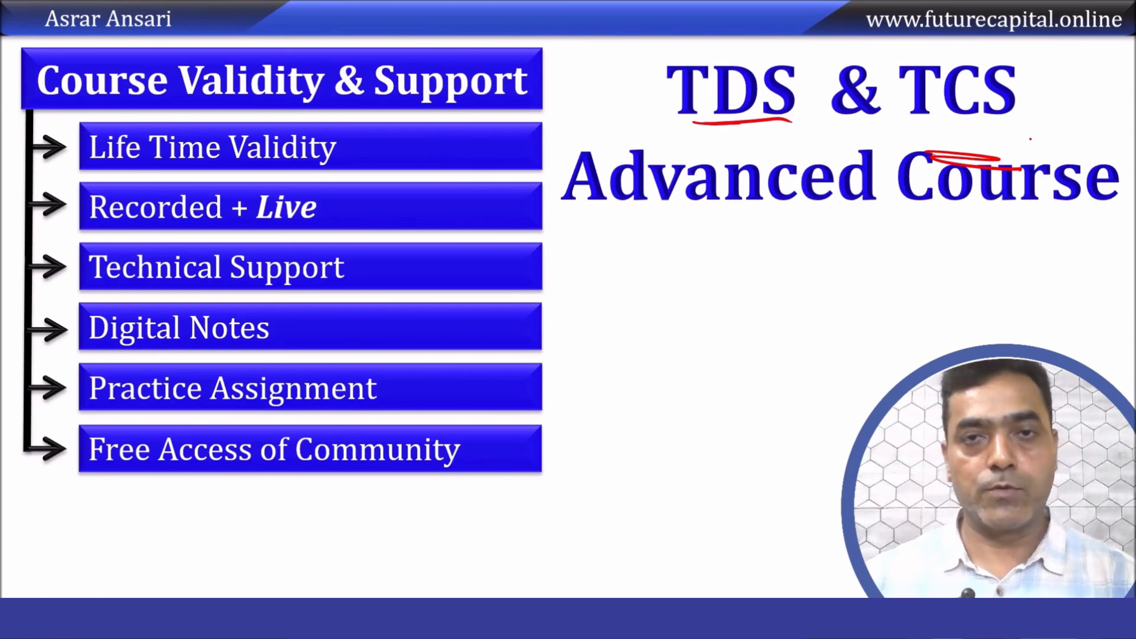